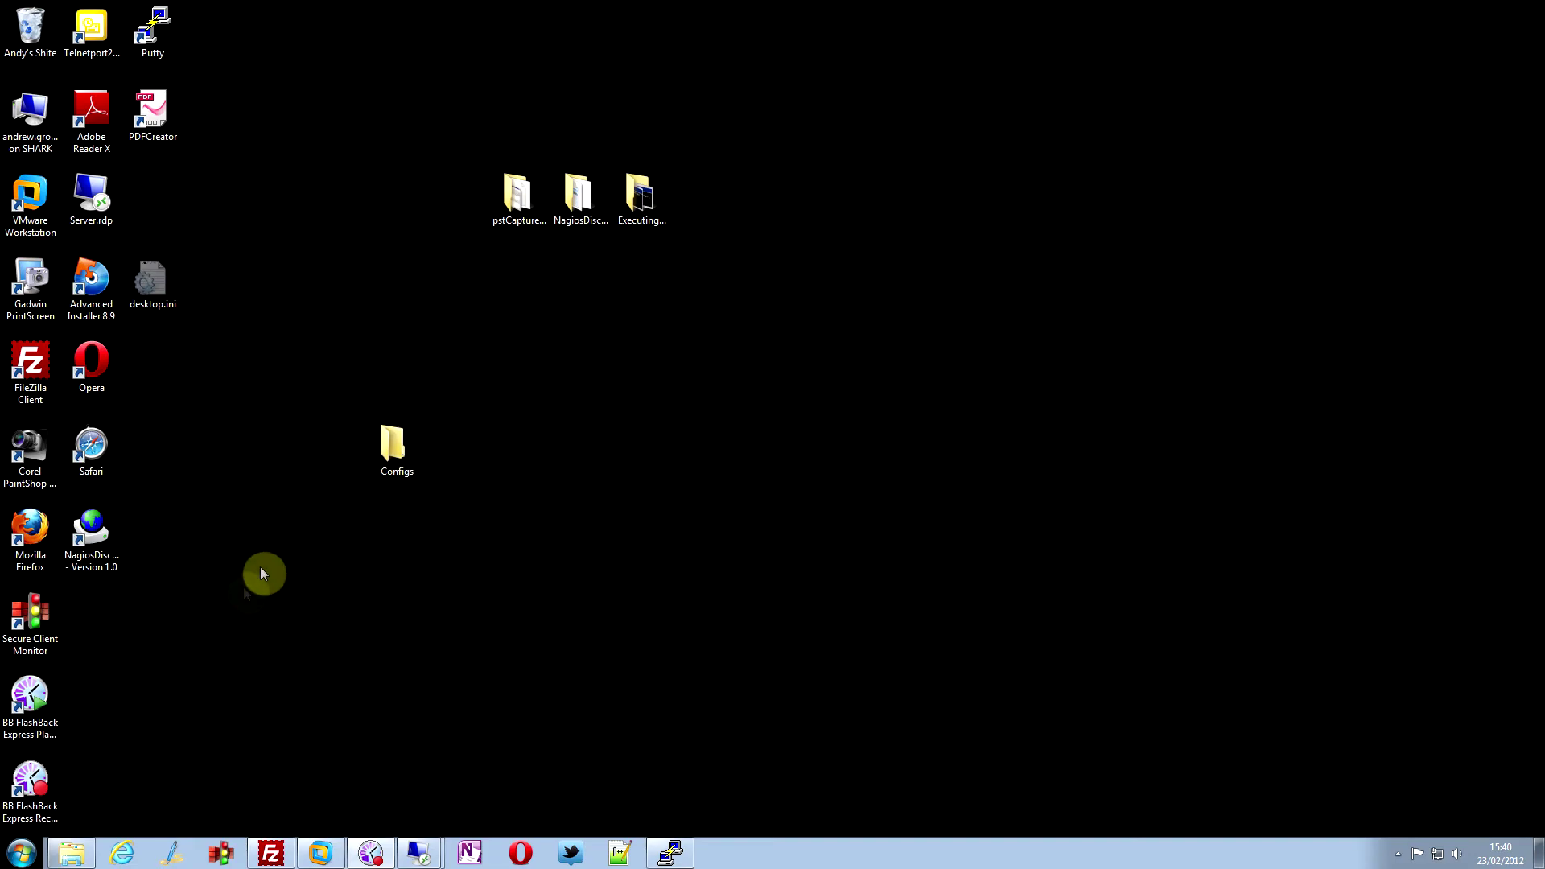
pyautogui.click(122, 853)
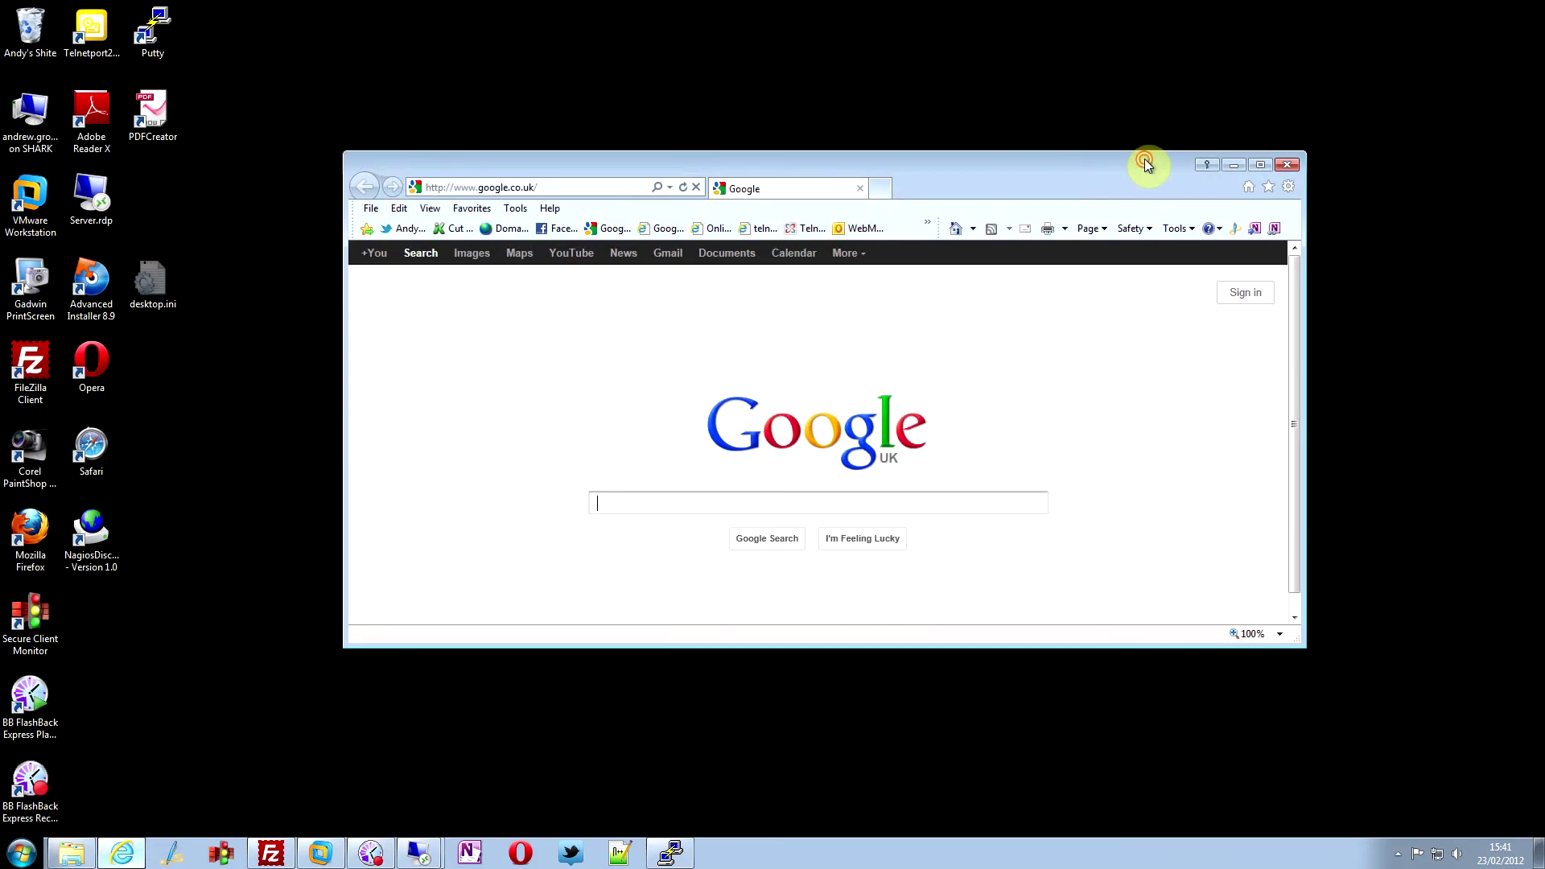
pyautogui.moveTo(1144, 158); pyautogui.dragTo(561, 30)
pyautogui.click(546, 32)
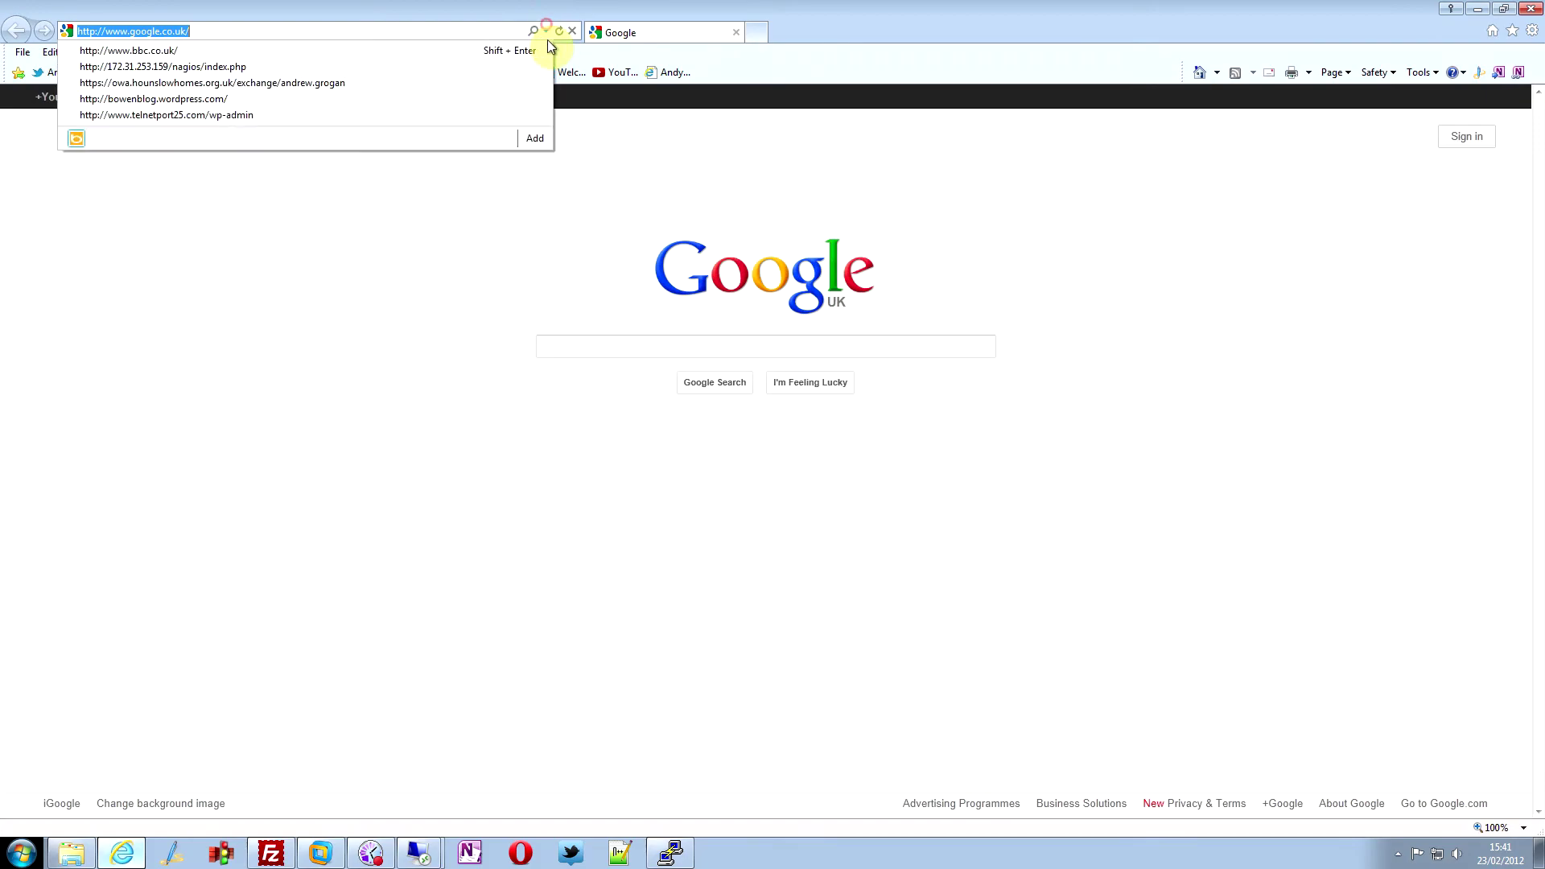
pyautogui.click(200, 69)
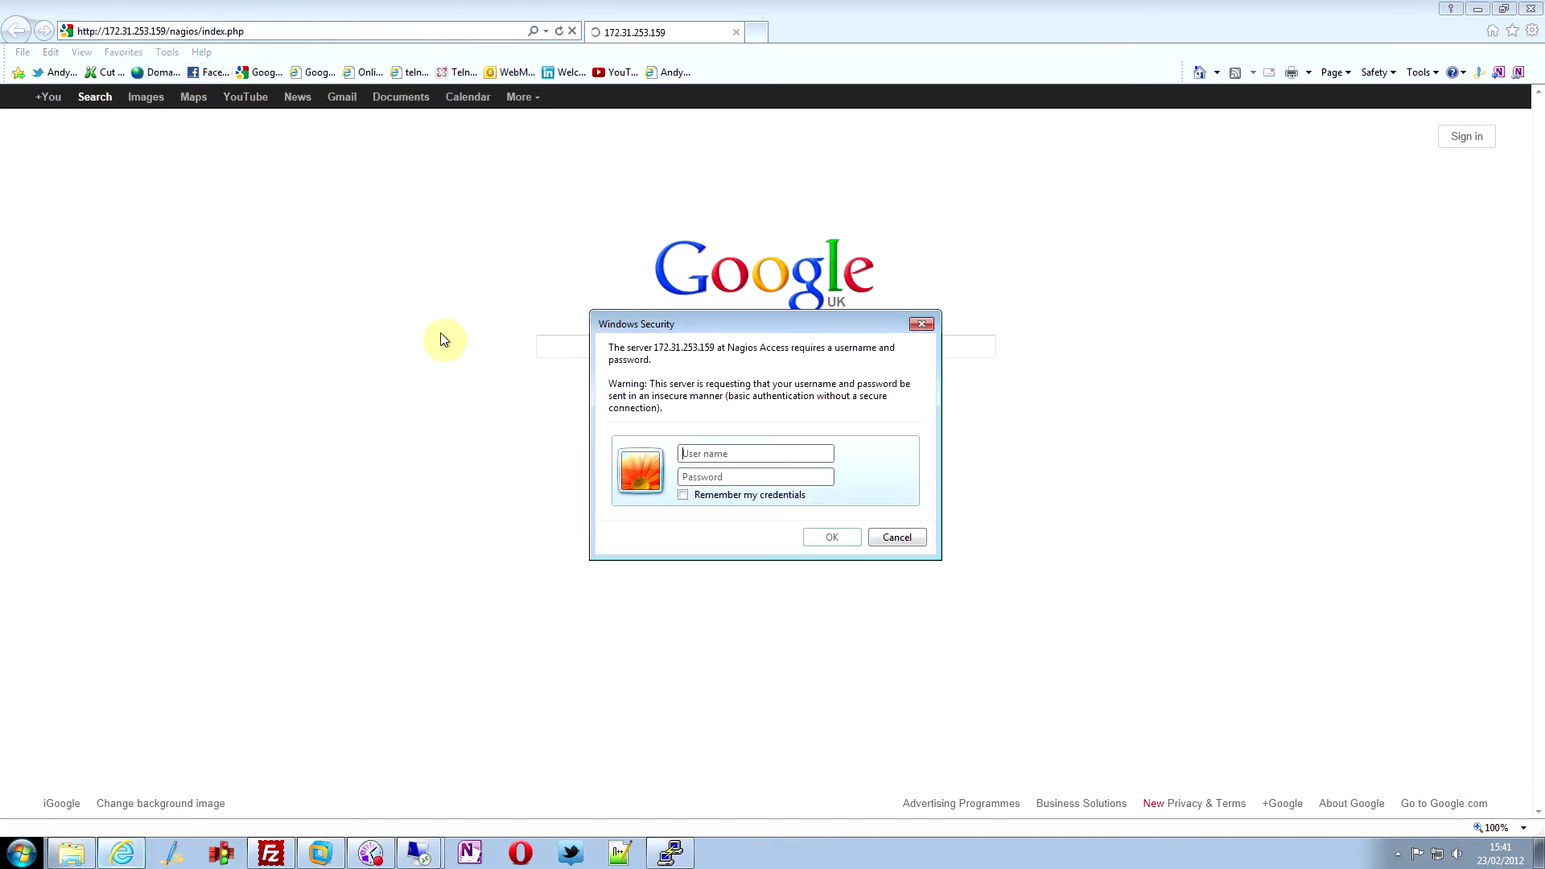
pyautogui.click(885, 441)
pyautogui.click(832, 537)
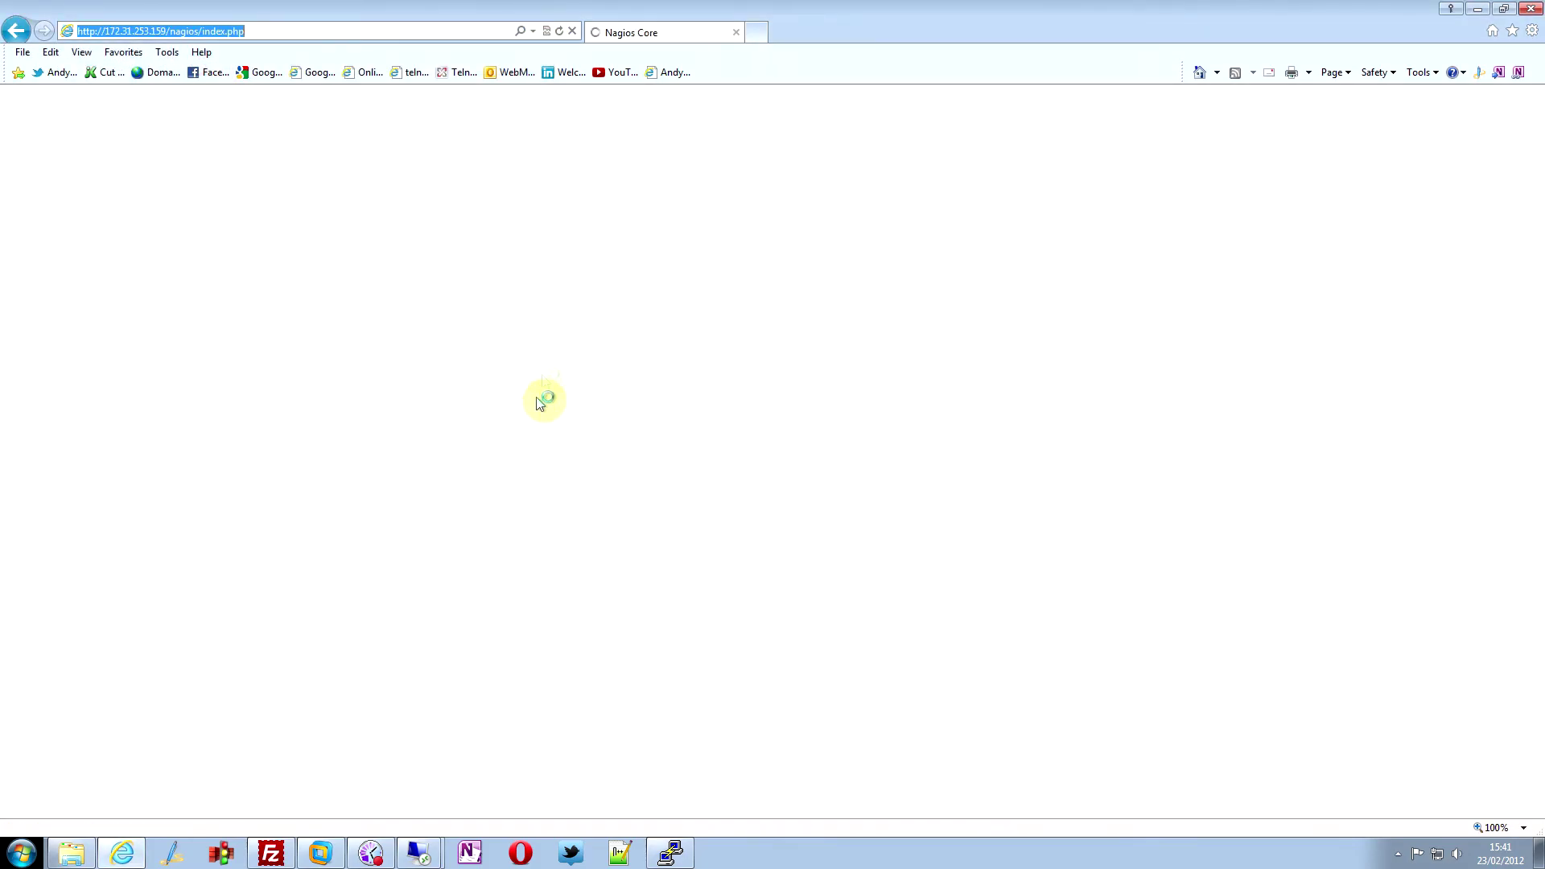
# Step: View the Nagios host list and the service status details for host prod-dc-01.prepad.local, and minimize the browser
pyautogui.click(34, 223)
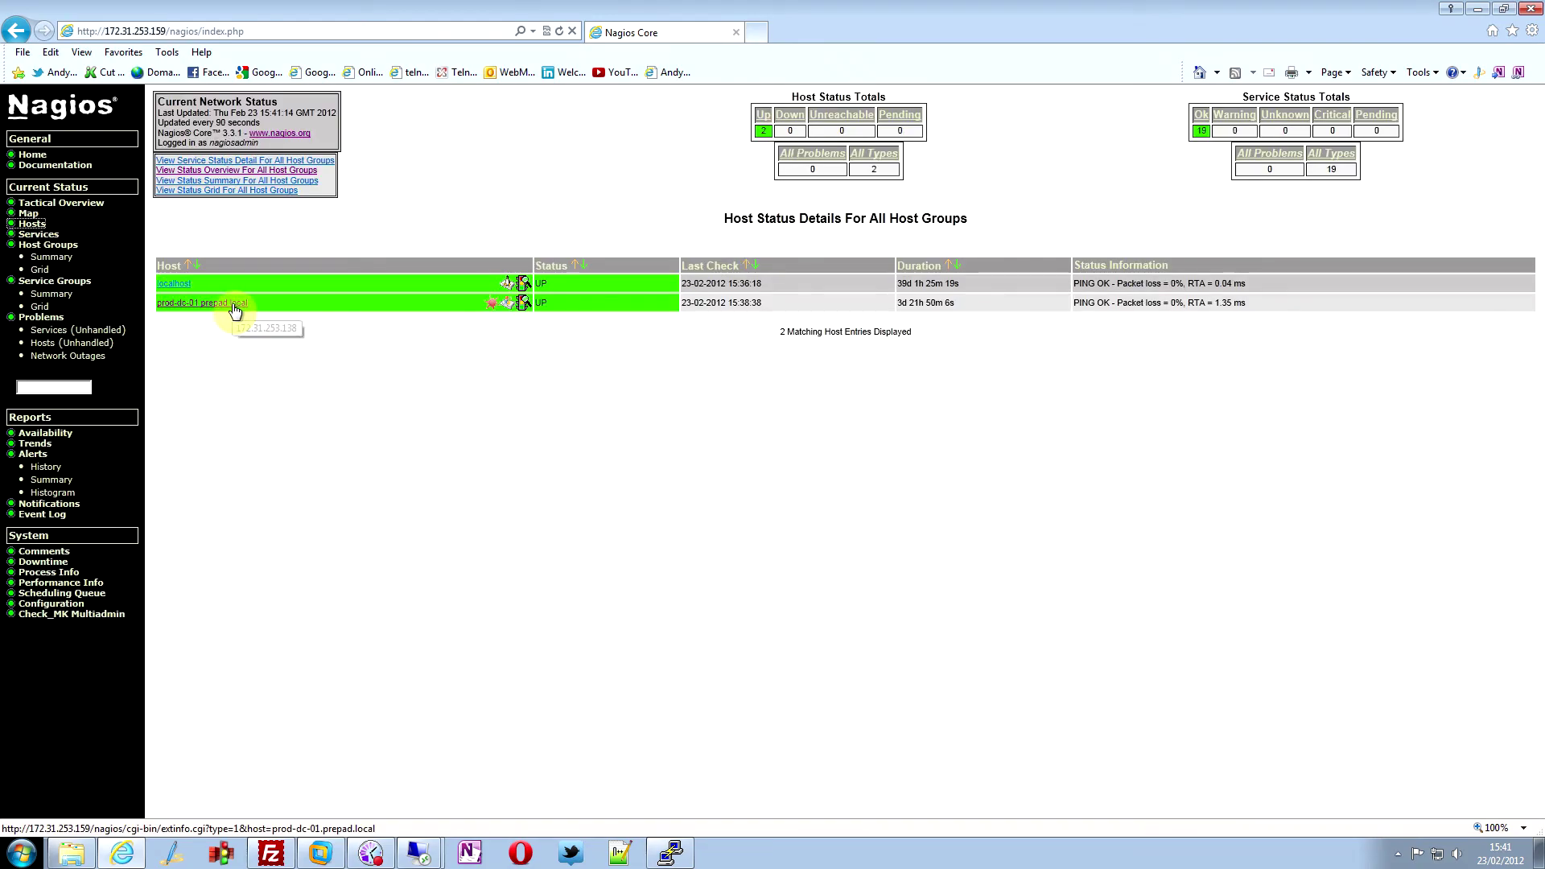
pyautogui.click(235, 308)
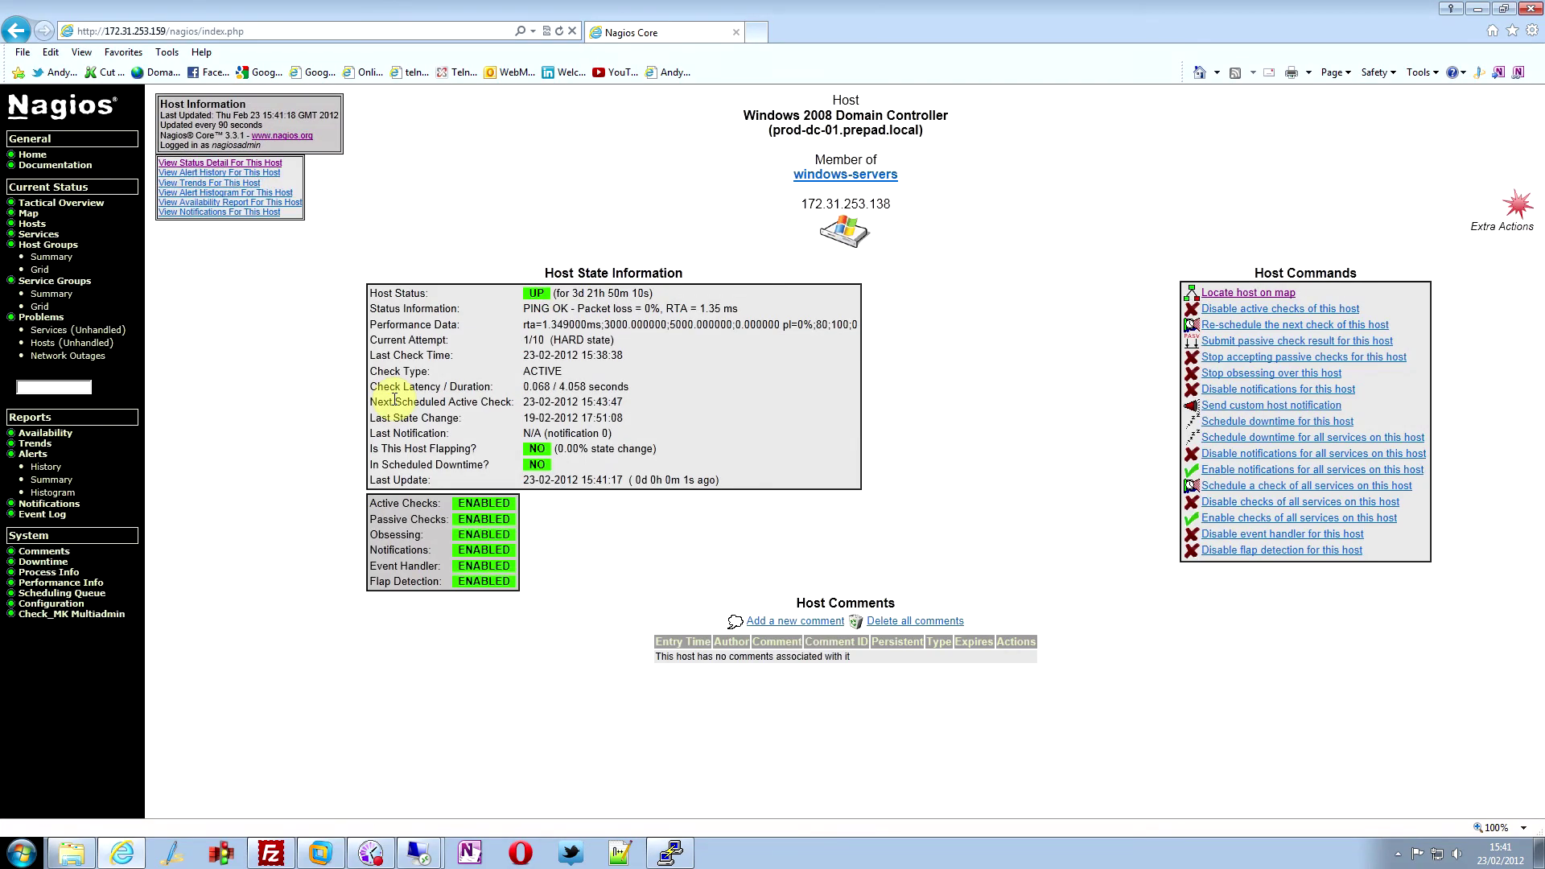
pyautogui.click(275, 169)
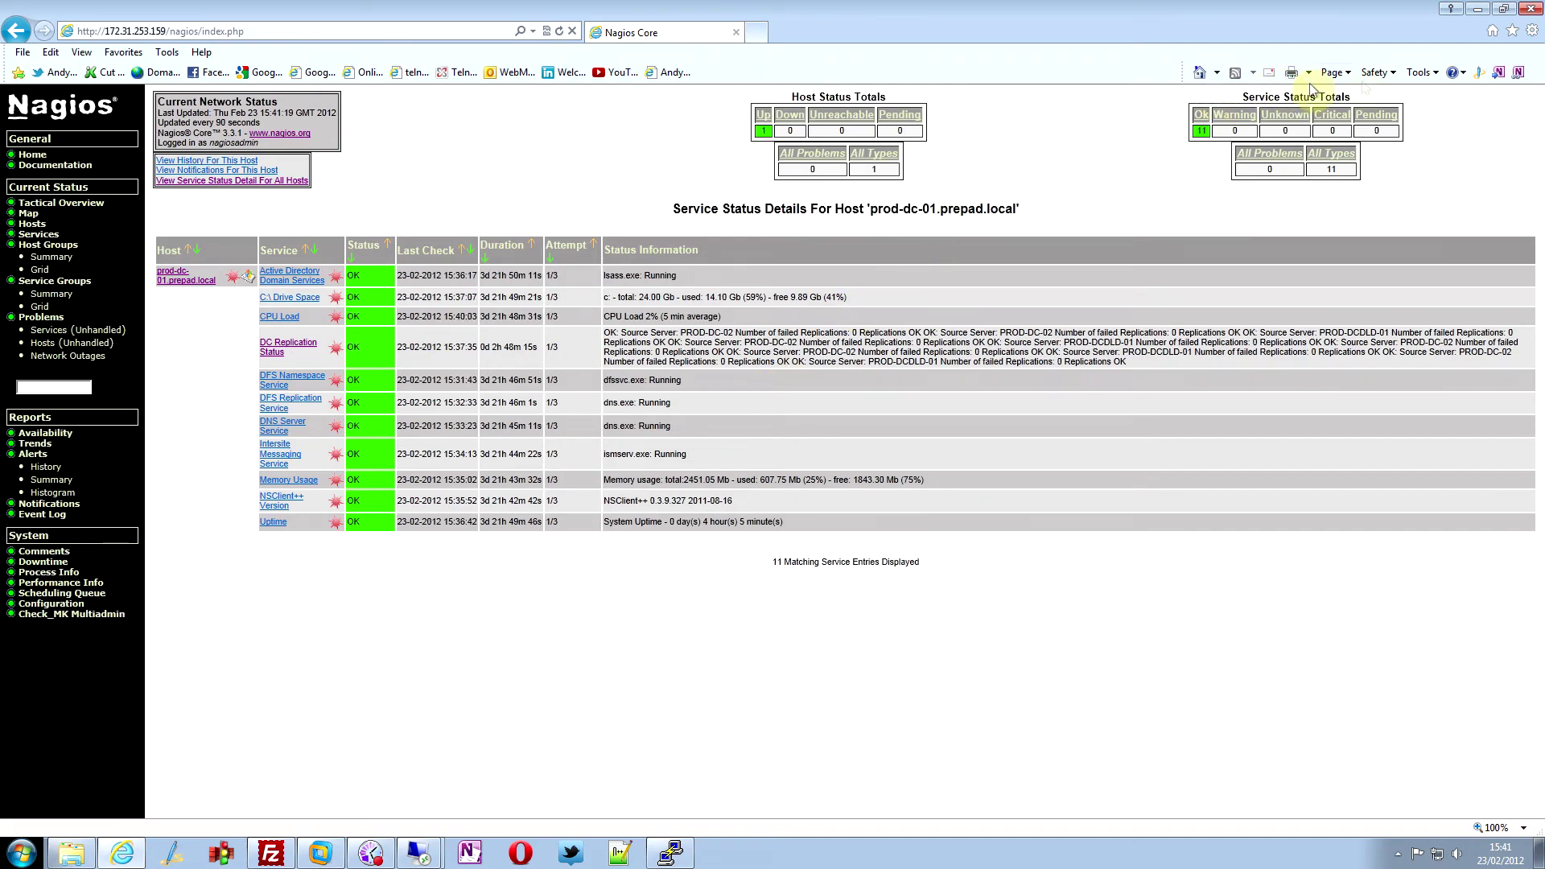
pyautogui.click(1476, 9)
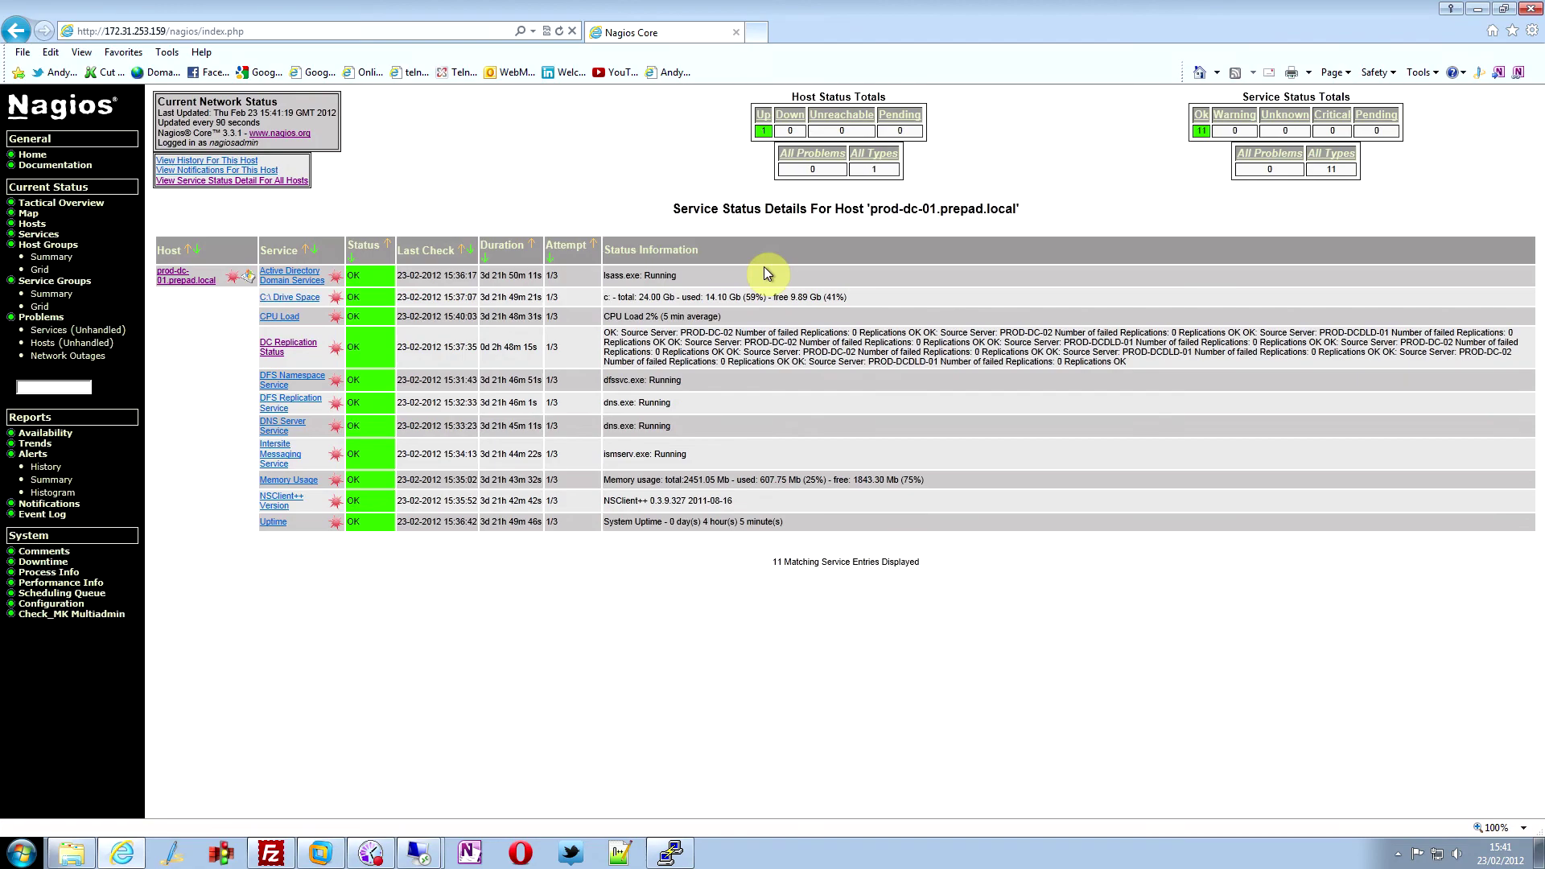
# Step: Switch to FileZilla and refresh the local and remote file listings
pyautogui.click(283, 859)
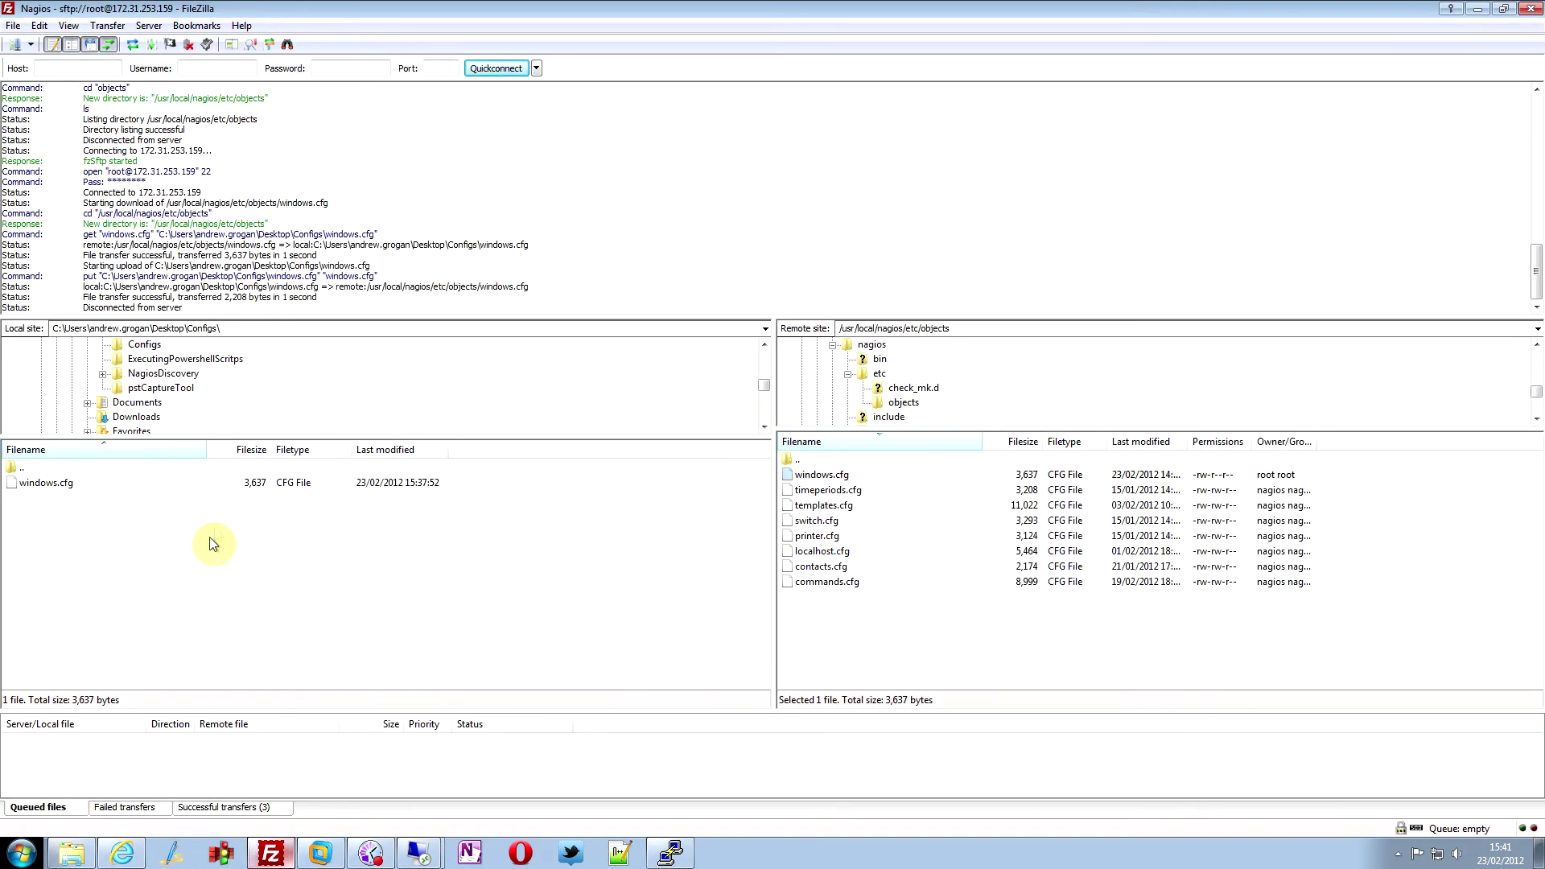
pyautogui.click(131, 47)
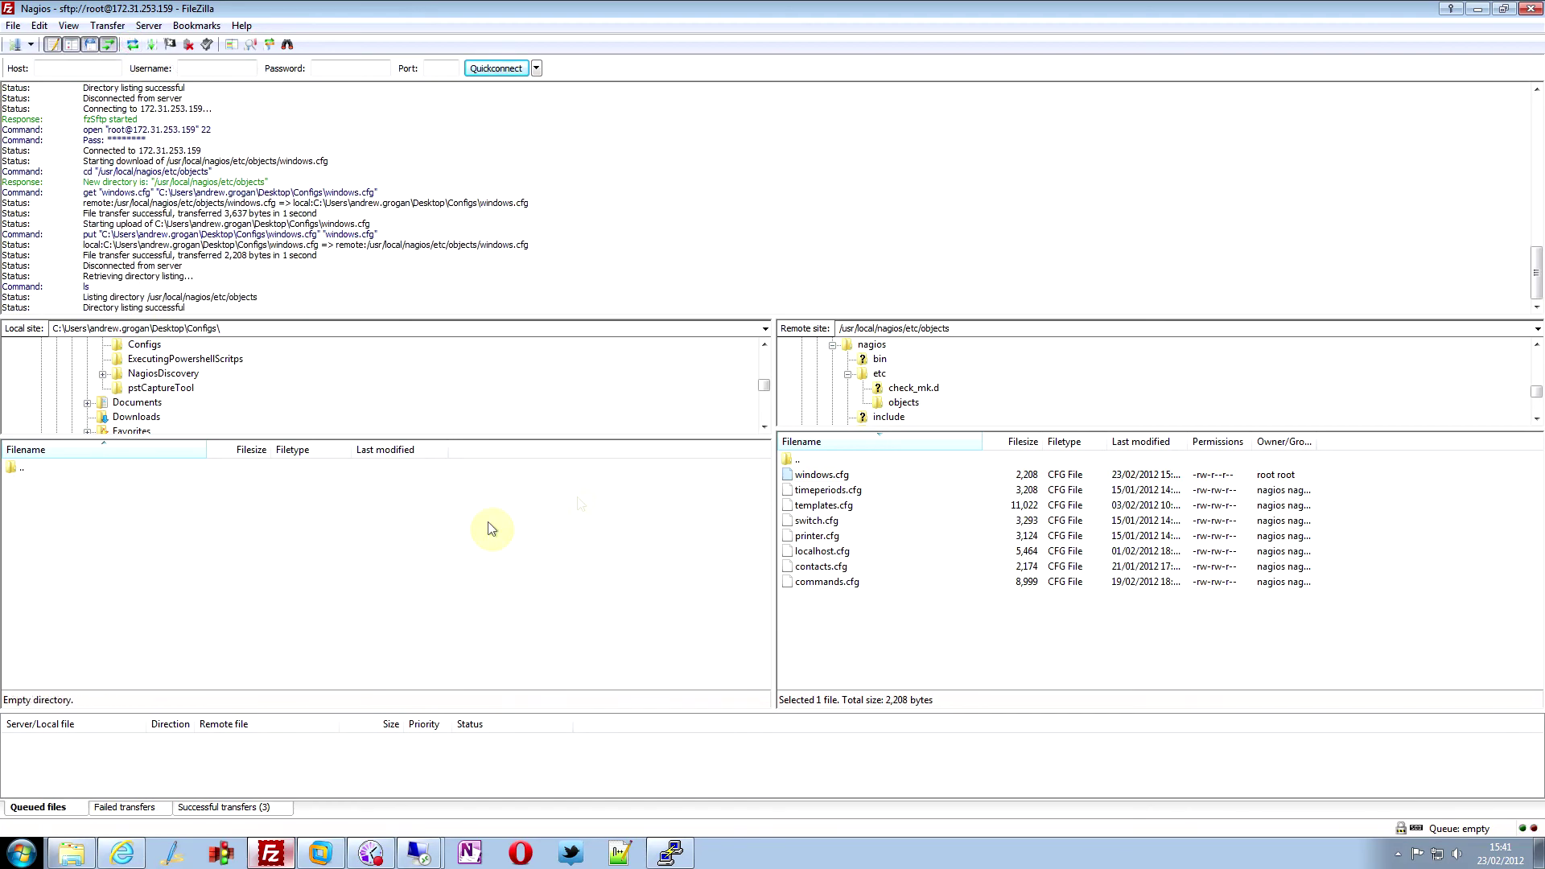
pyautogui.click(838, 611)
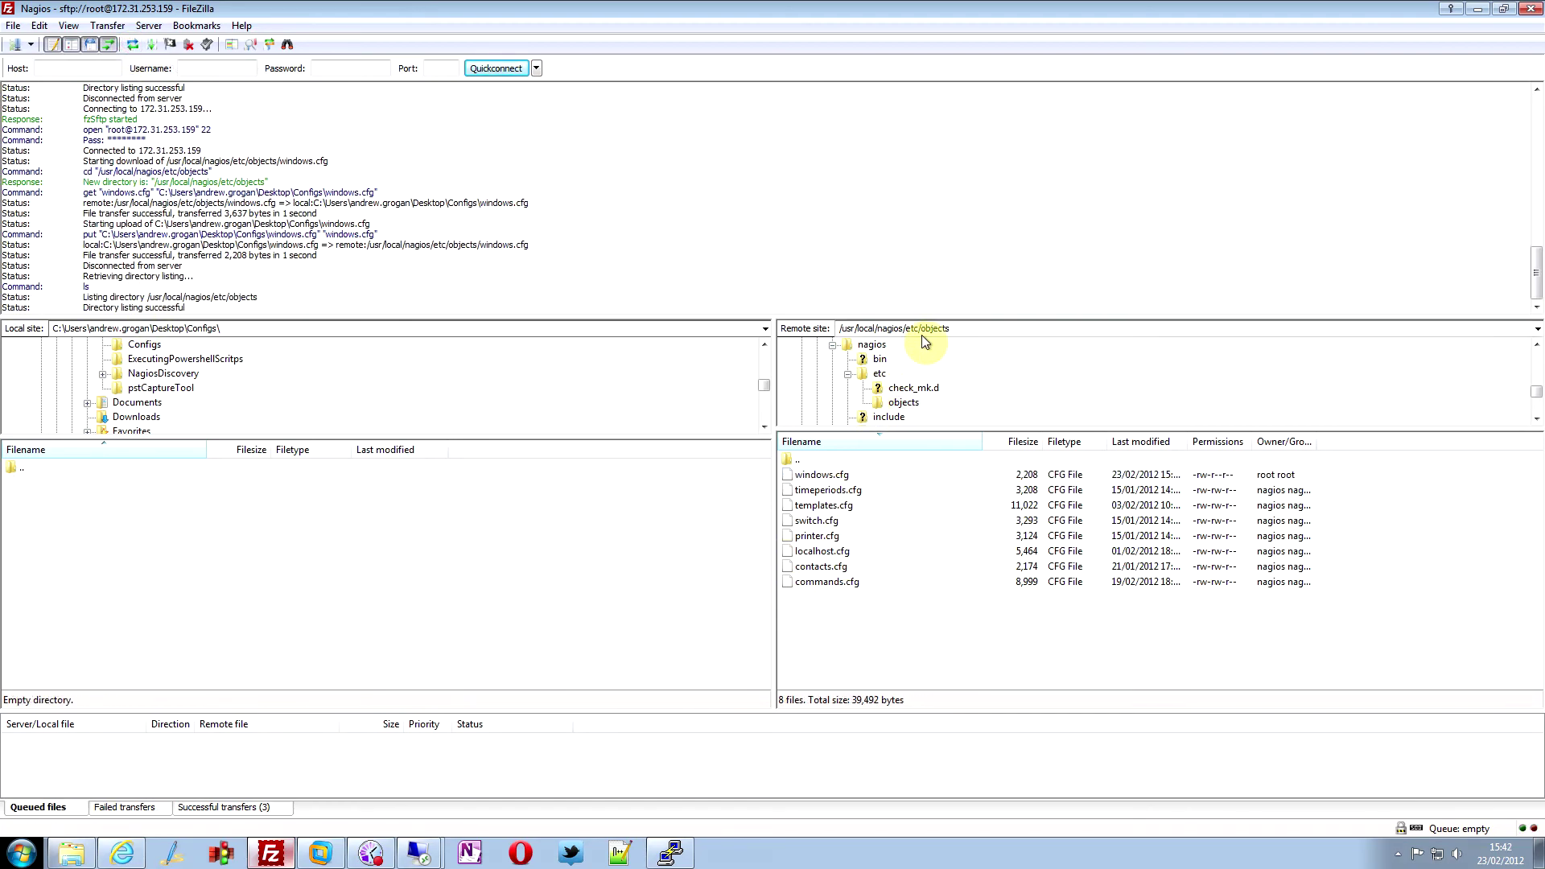
# Step: Locate windows.cfg and commands.cfg in the remote /usr/local/nagios/etc/objects folder
pyautogui.click(827, 474)
pyautogui.click(837, 585)
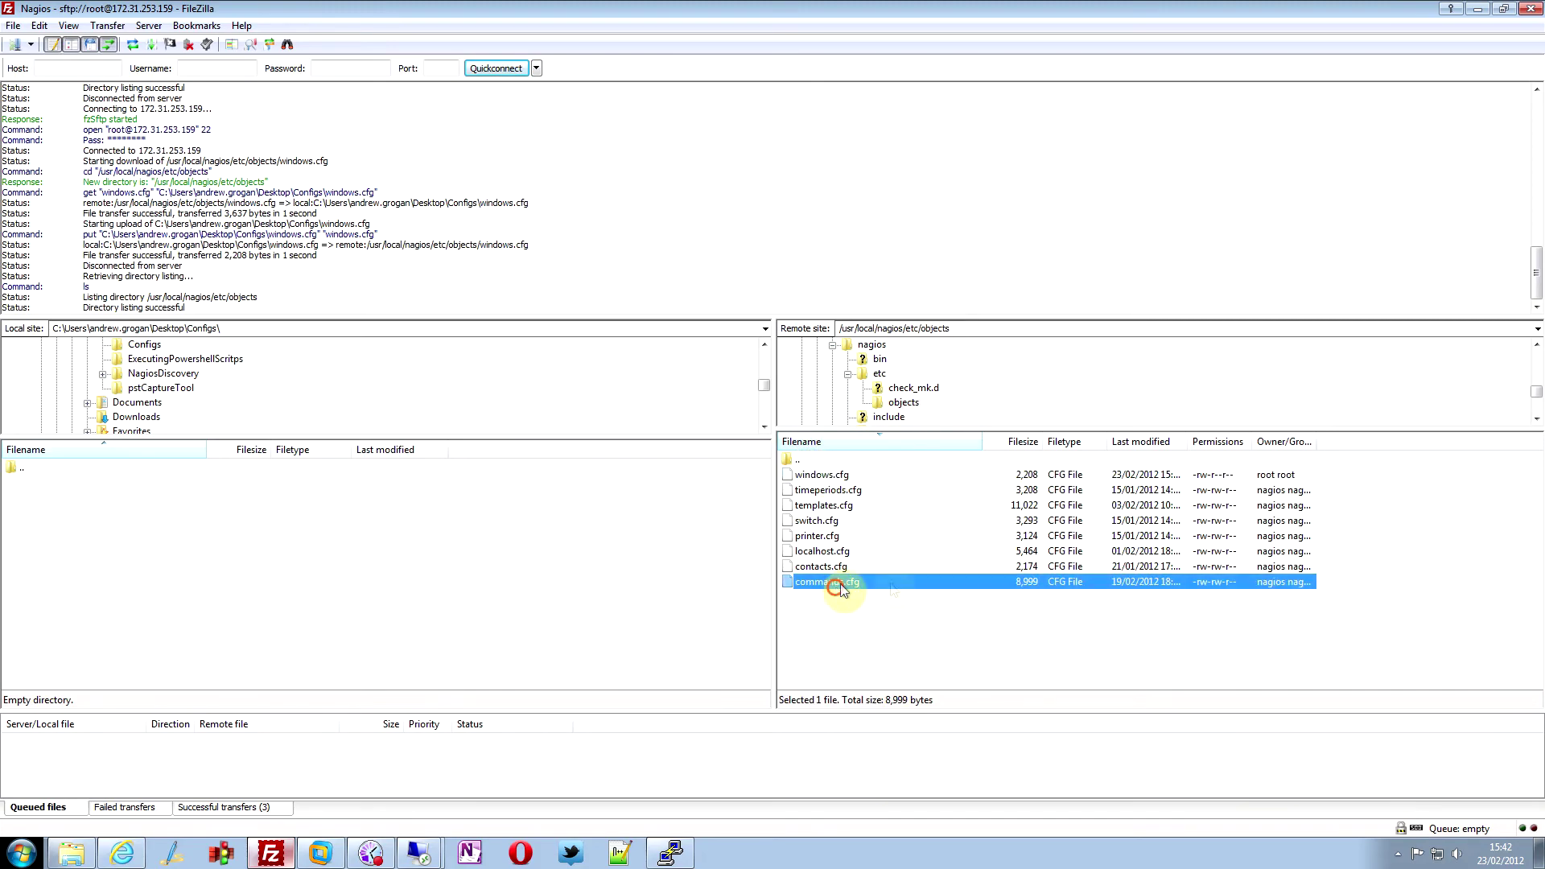
pyautogui.click(911, 637)
pyautogui.click(833, 477)
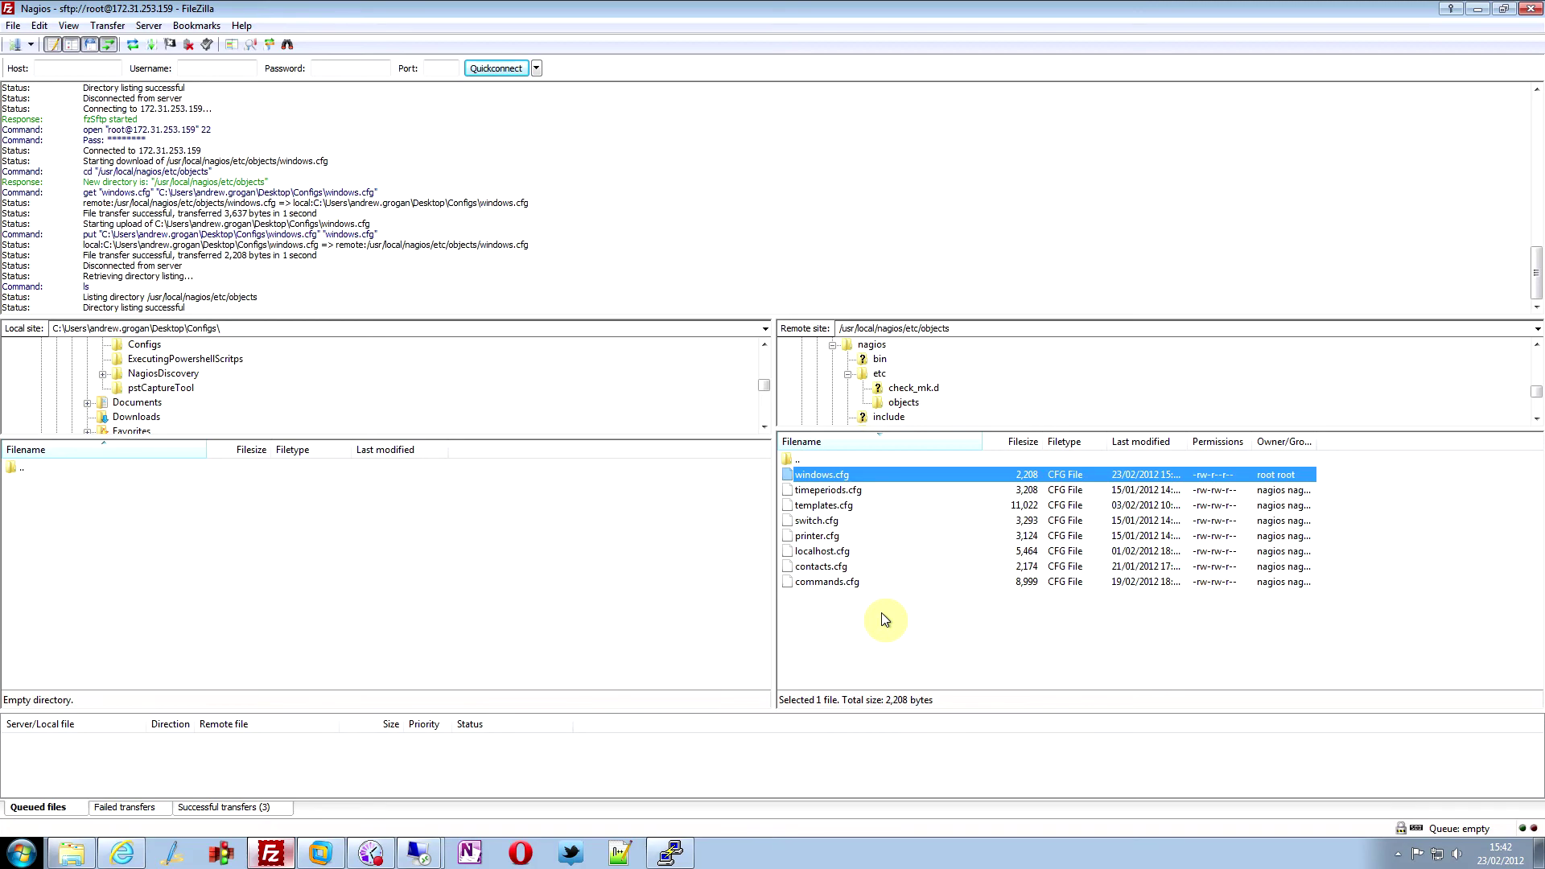
pyautogui.click(801, 584)
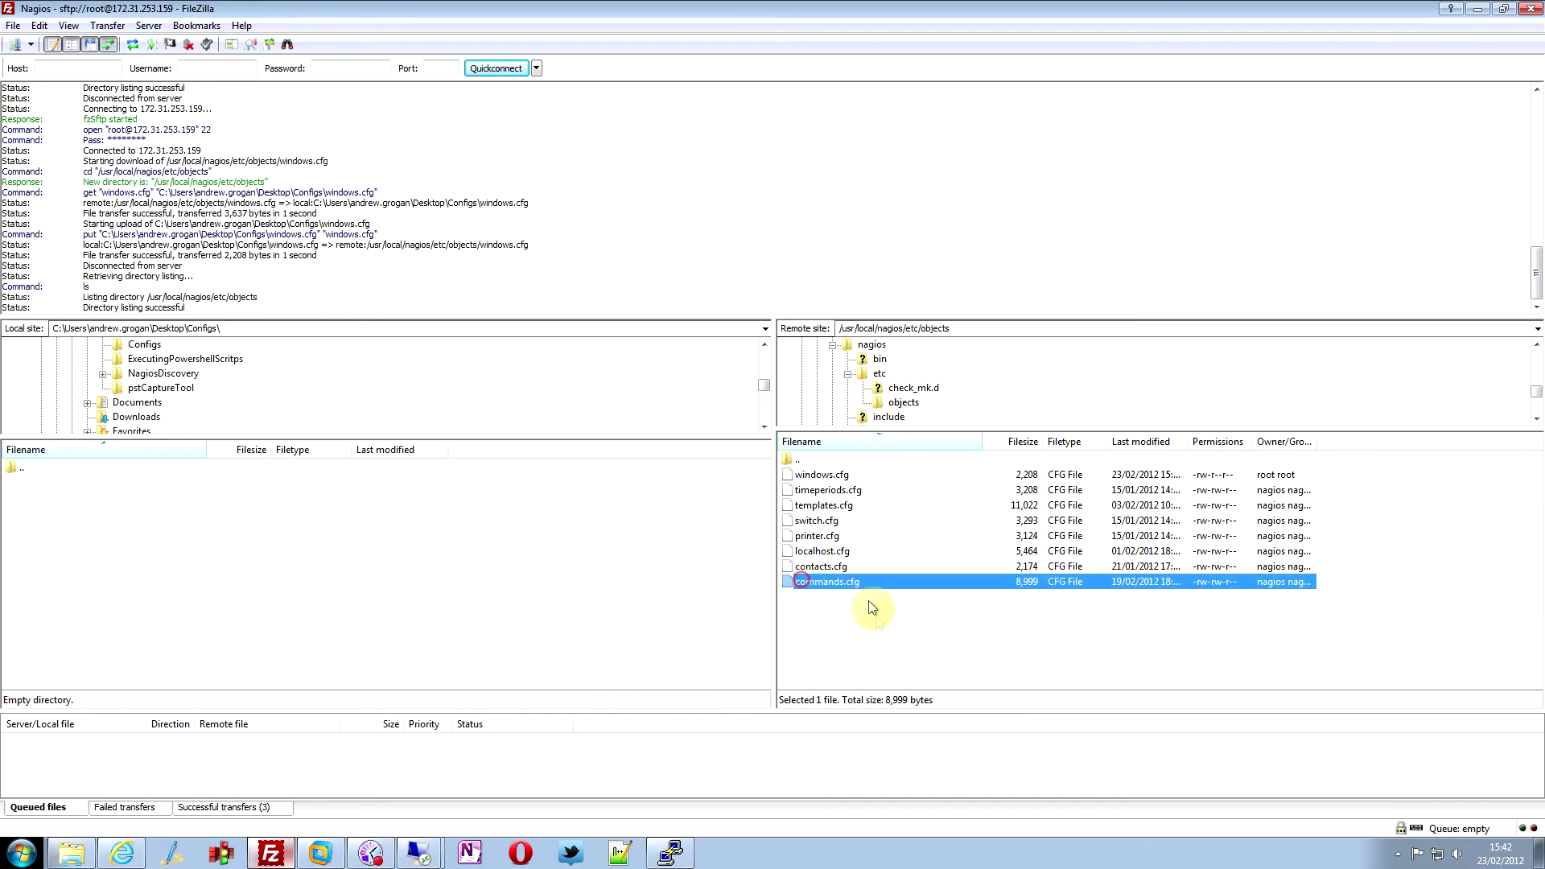
pyautogui.click(880, 625)
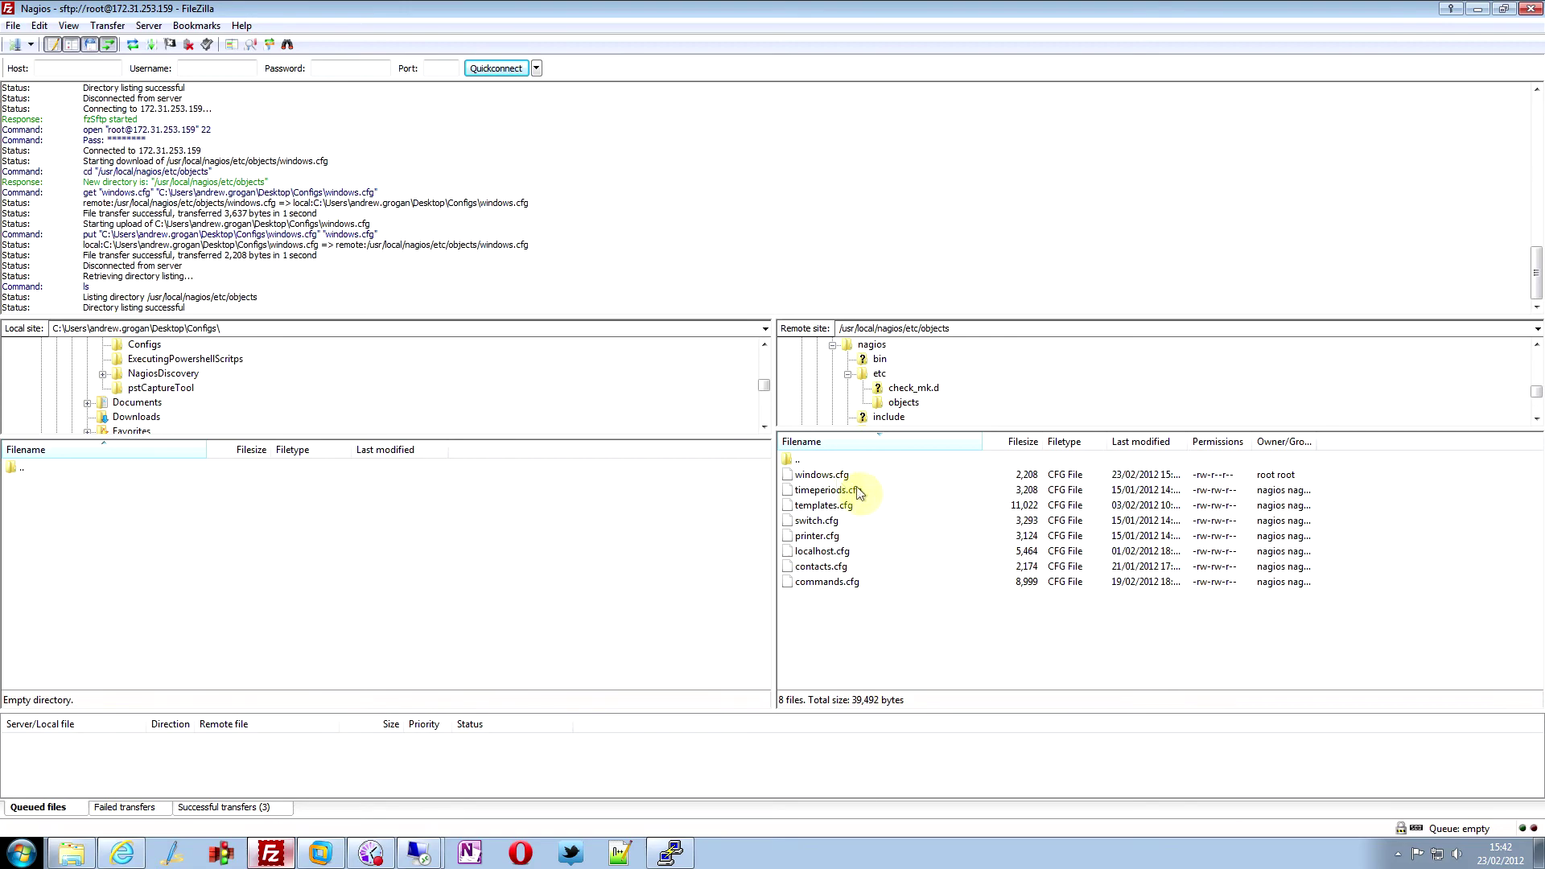
# Step: Download windows.cfg and commands.cfg from the remote objects folder to the local Configs folder, and minimize FileZilla
pyautogui.moveTo(824, 474); pyautogui.dragTo(55, 522)
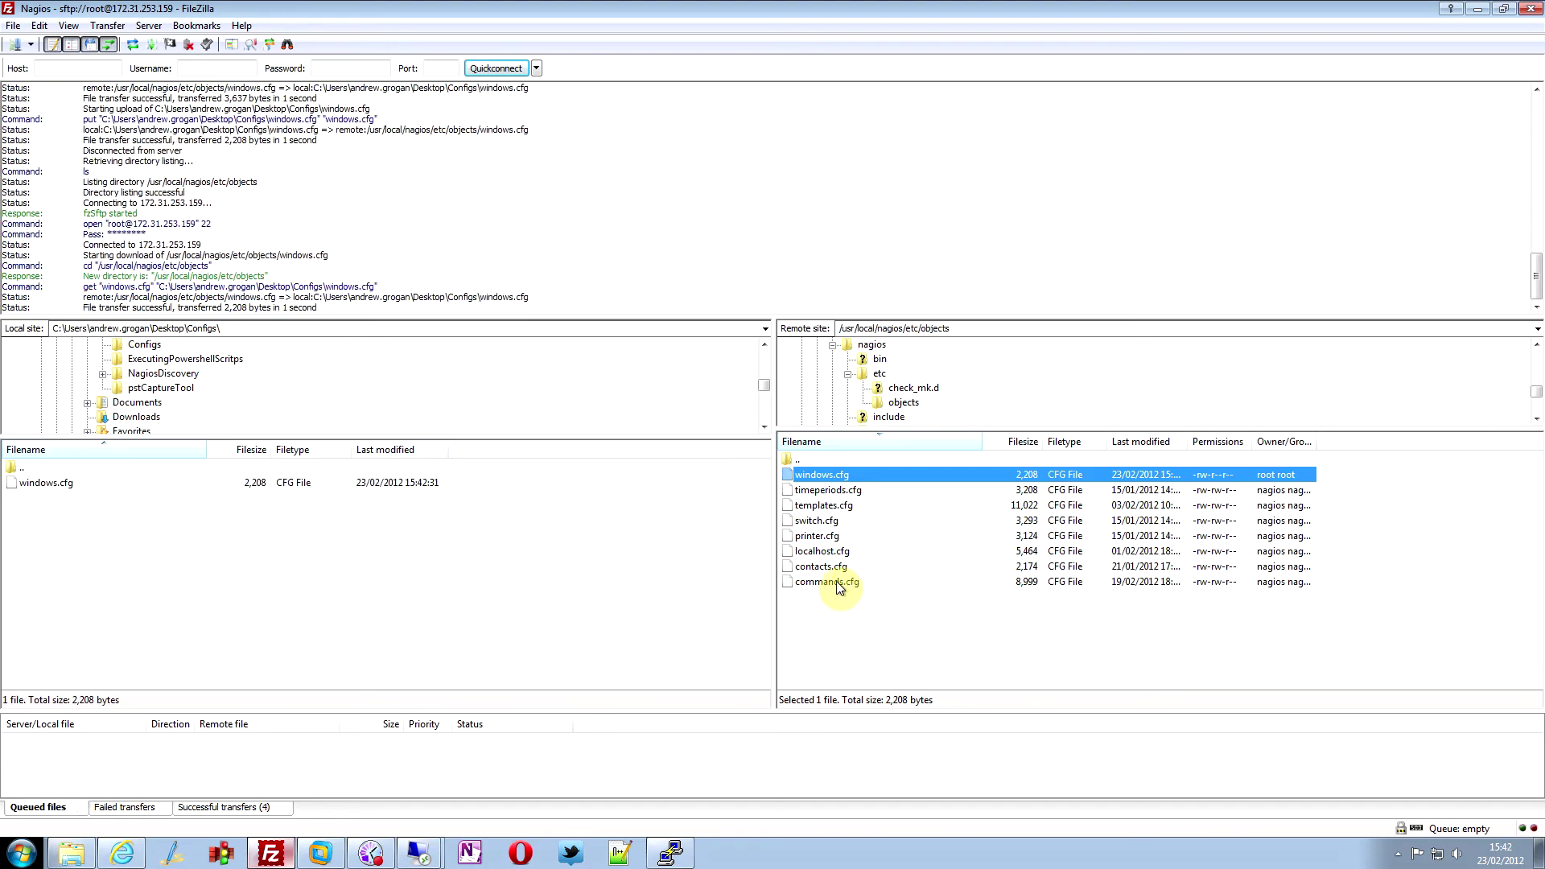
pyautogui.moveTo(845, 583); pyautogui.dragTo(144, 574)
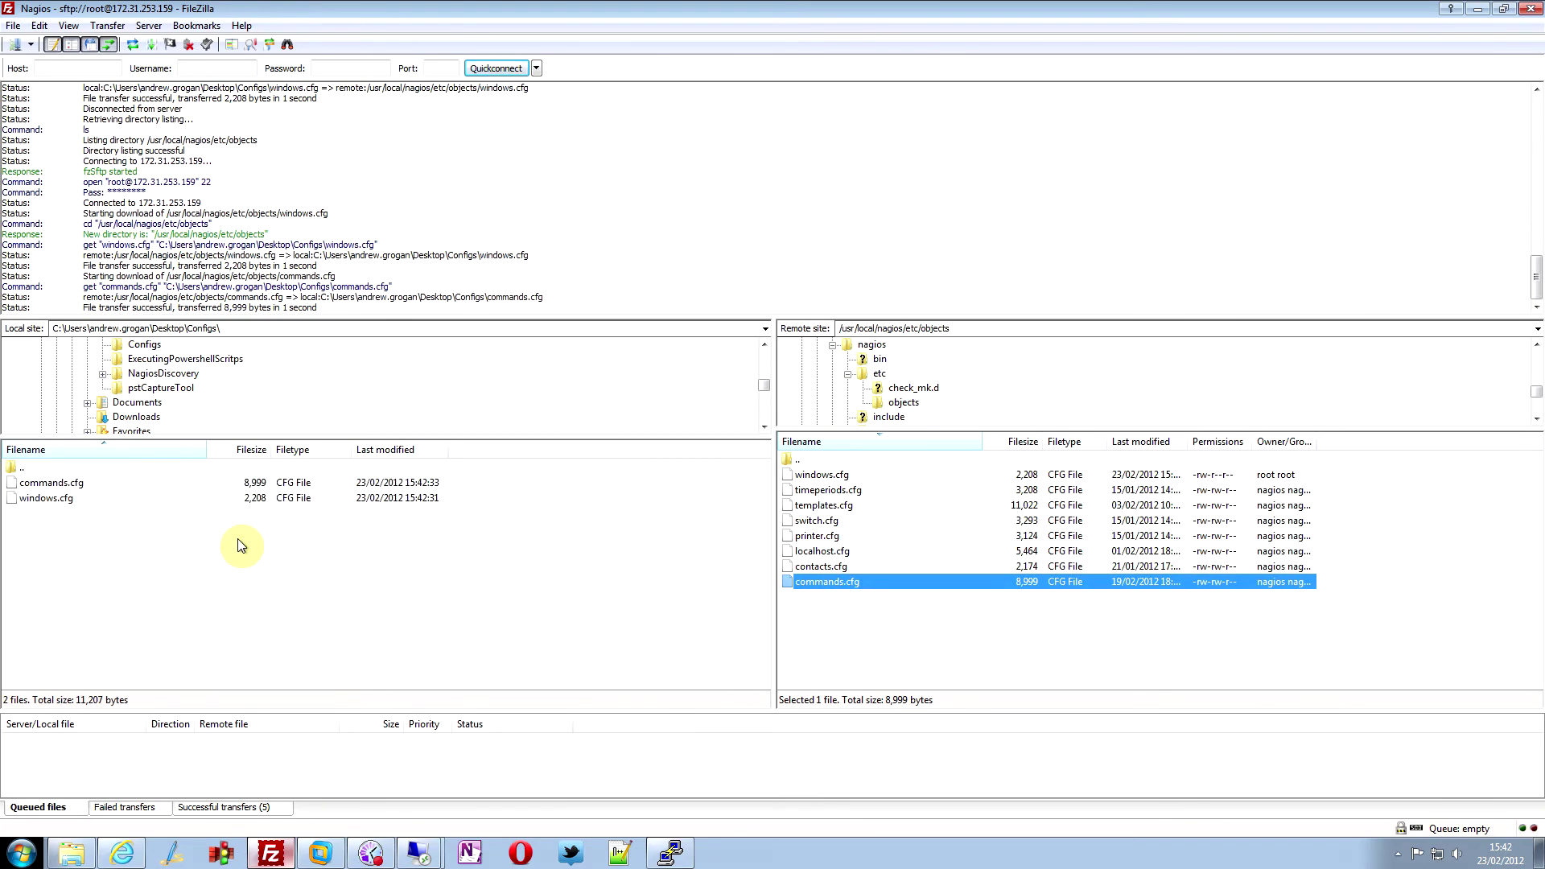
pyautogui.click(1477, 8)
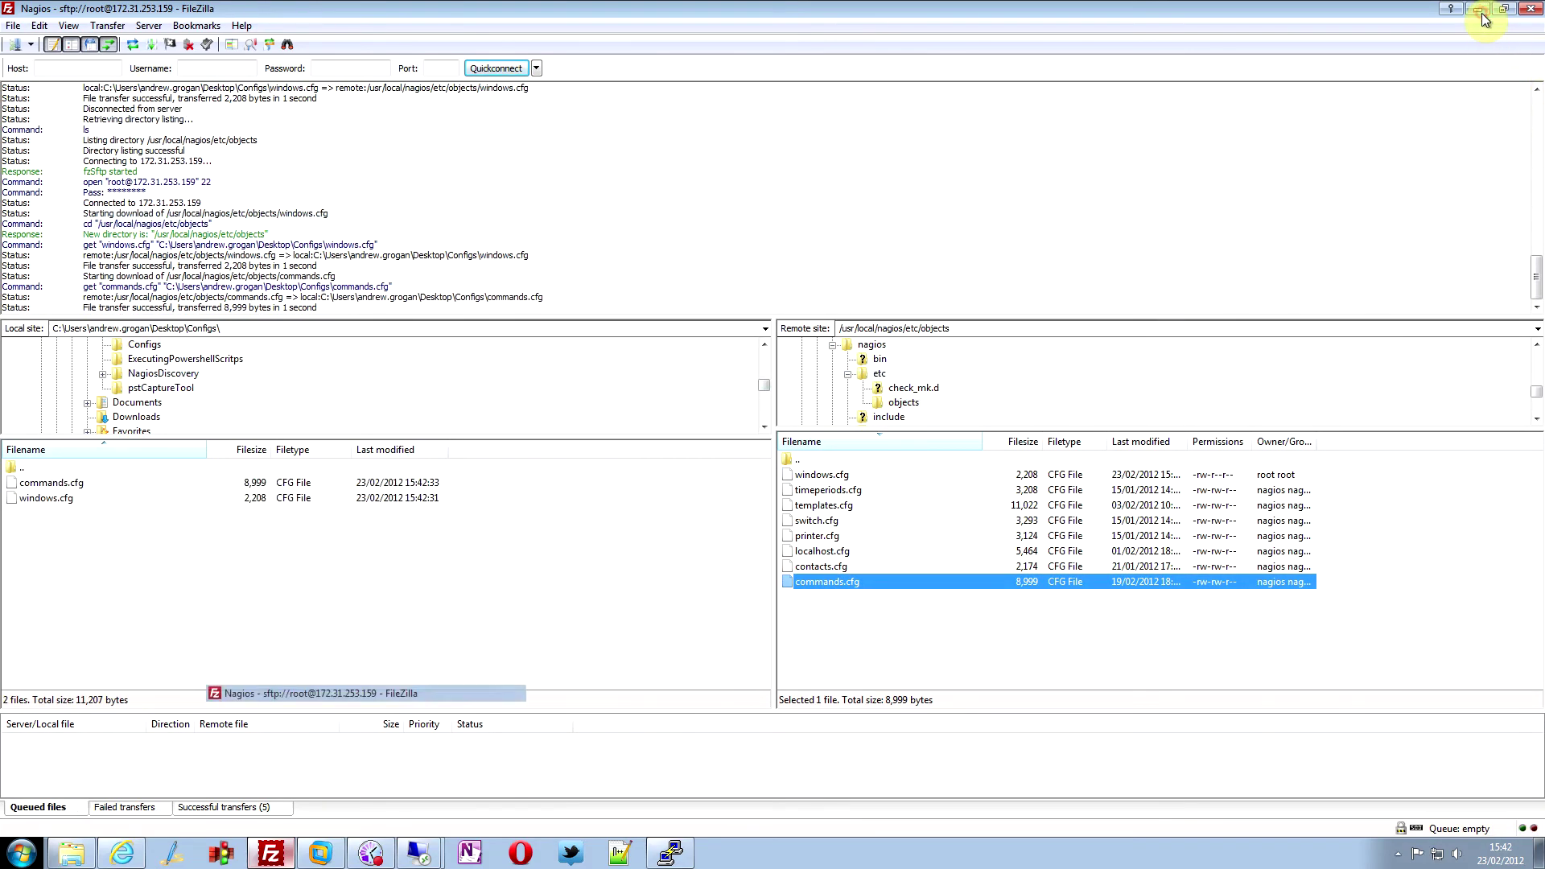
# Step: Open the desktop's Configs folder and open windows.cfg in Notepad++
pyautogui.doubleClick(398, 454)
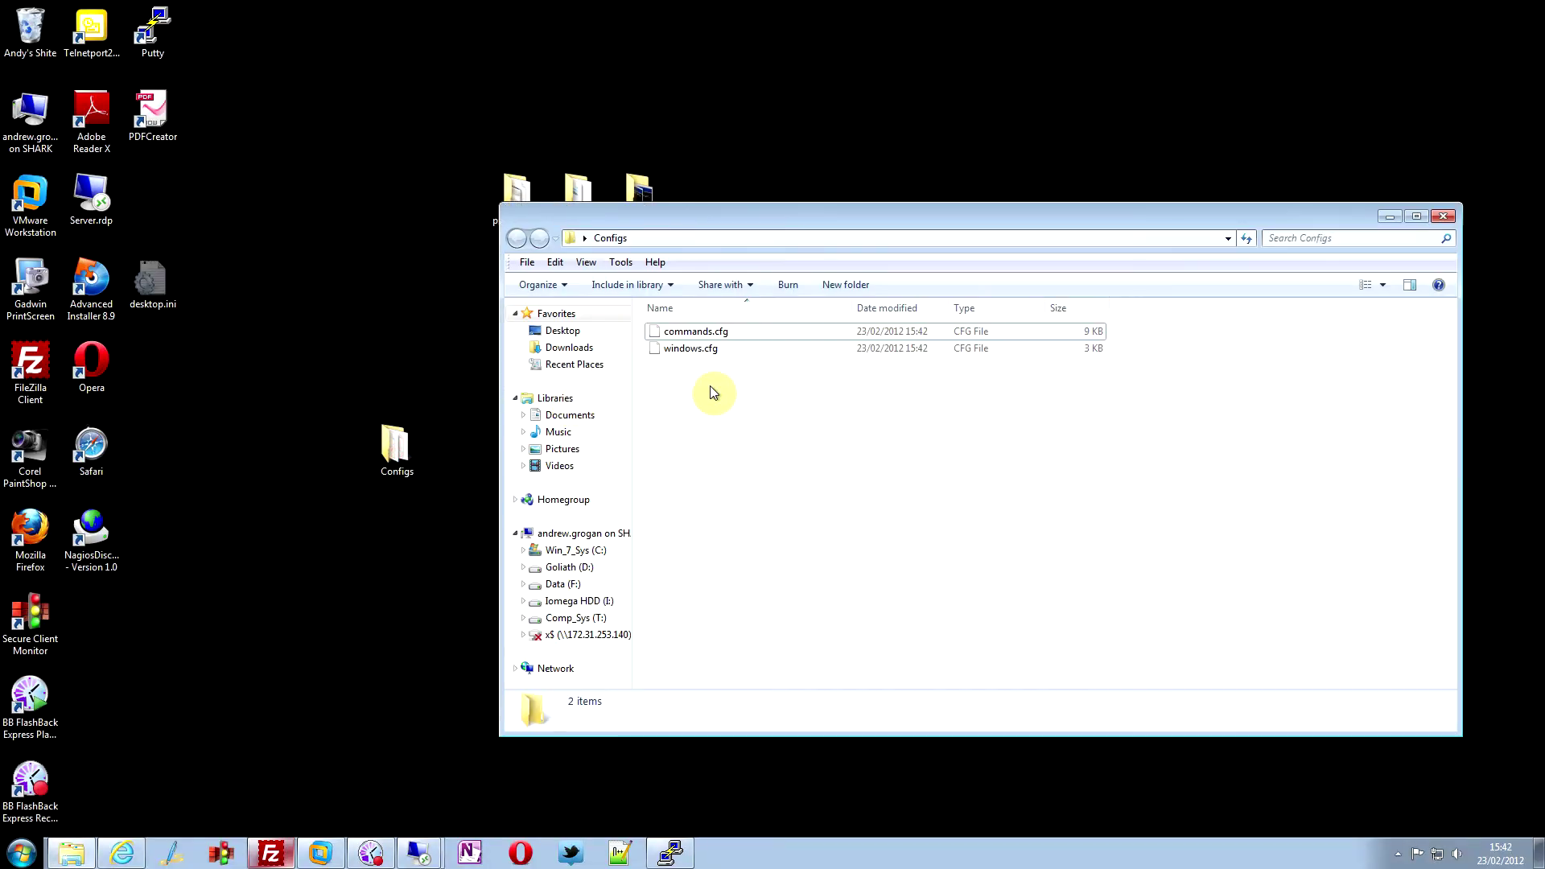
pyautogui.click(707, 347)
pyautogui.rightClick(708, 349)
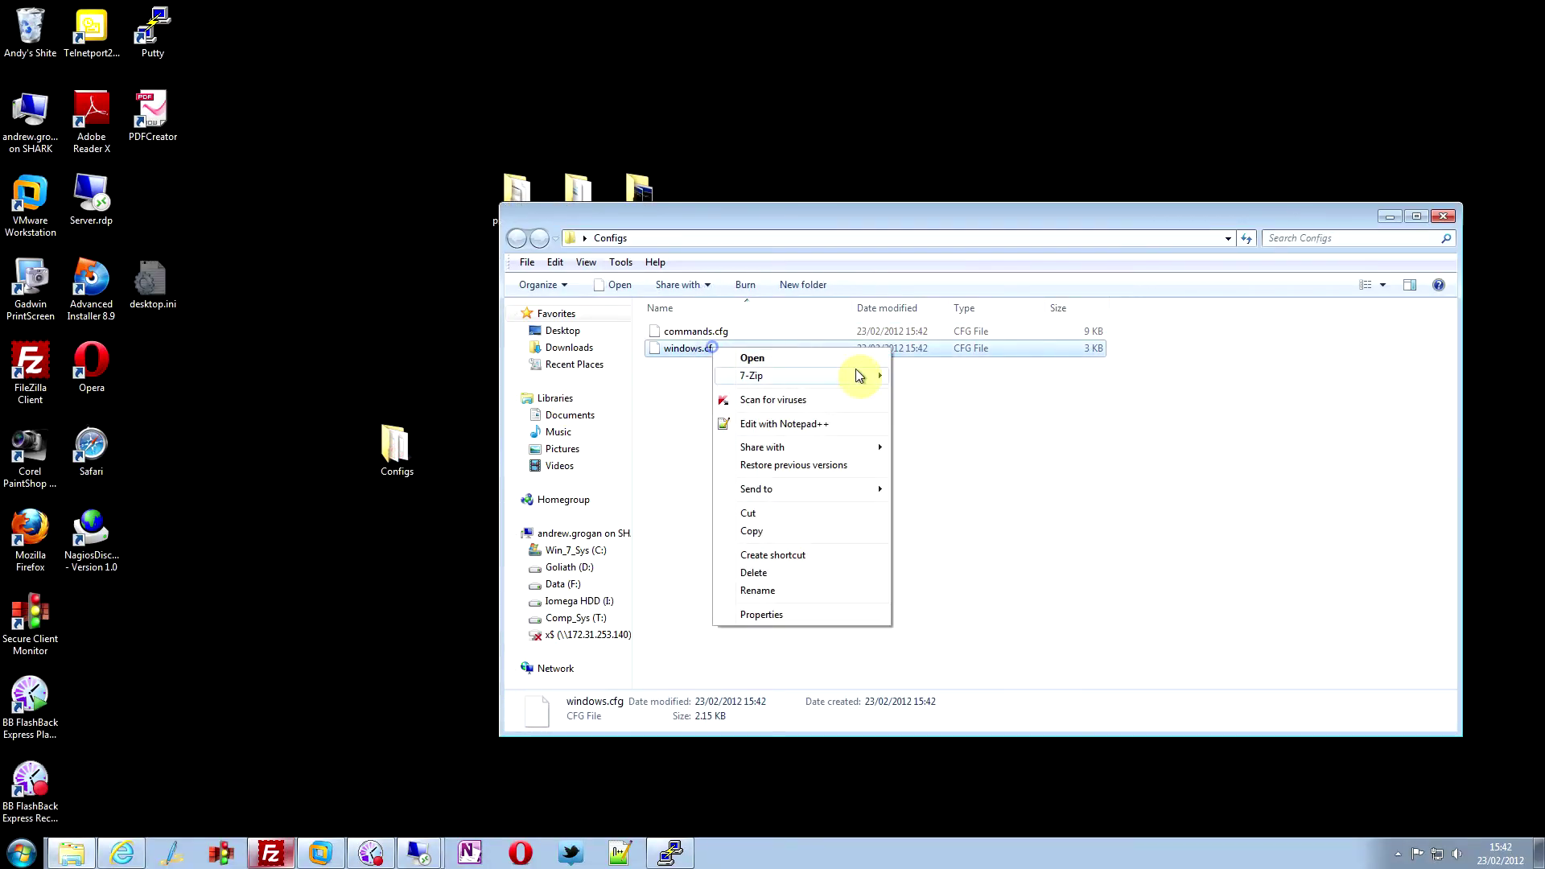
pyautogui.click(800, 422)
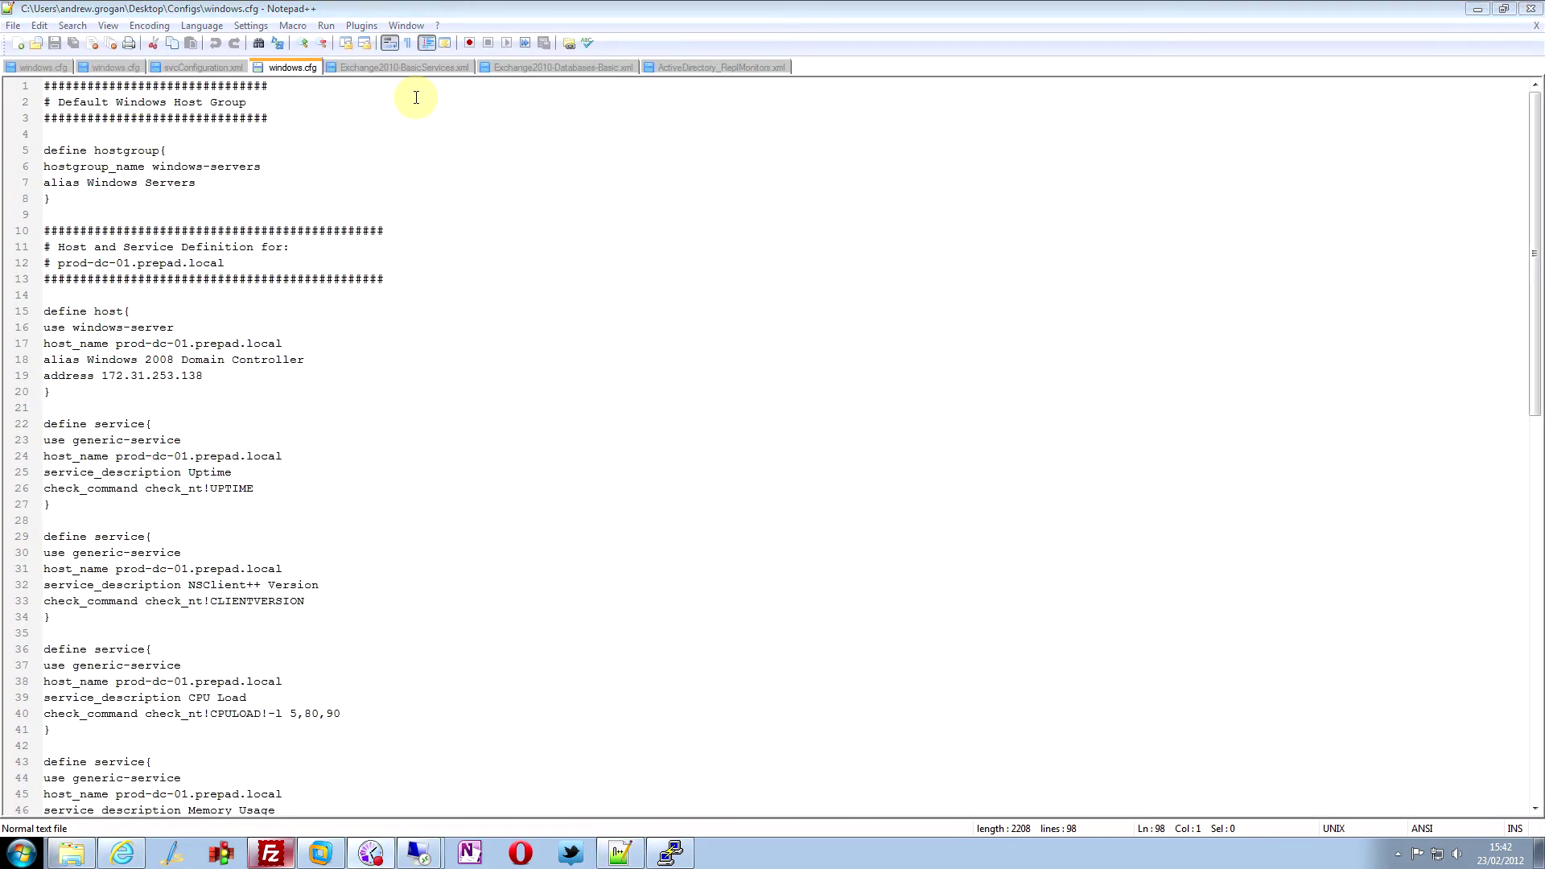
# Step: Review the host group, host and service definitions for prod-dc-01.prepad.local in windows.cfg, and minimize the editor
pyautogui.click(177, 149)
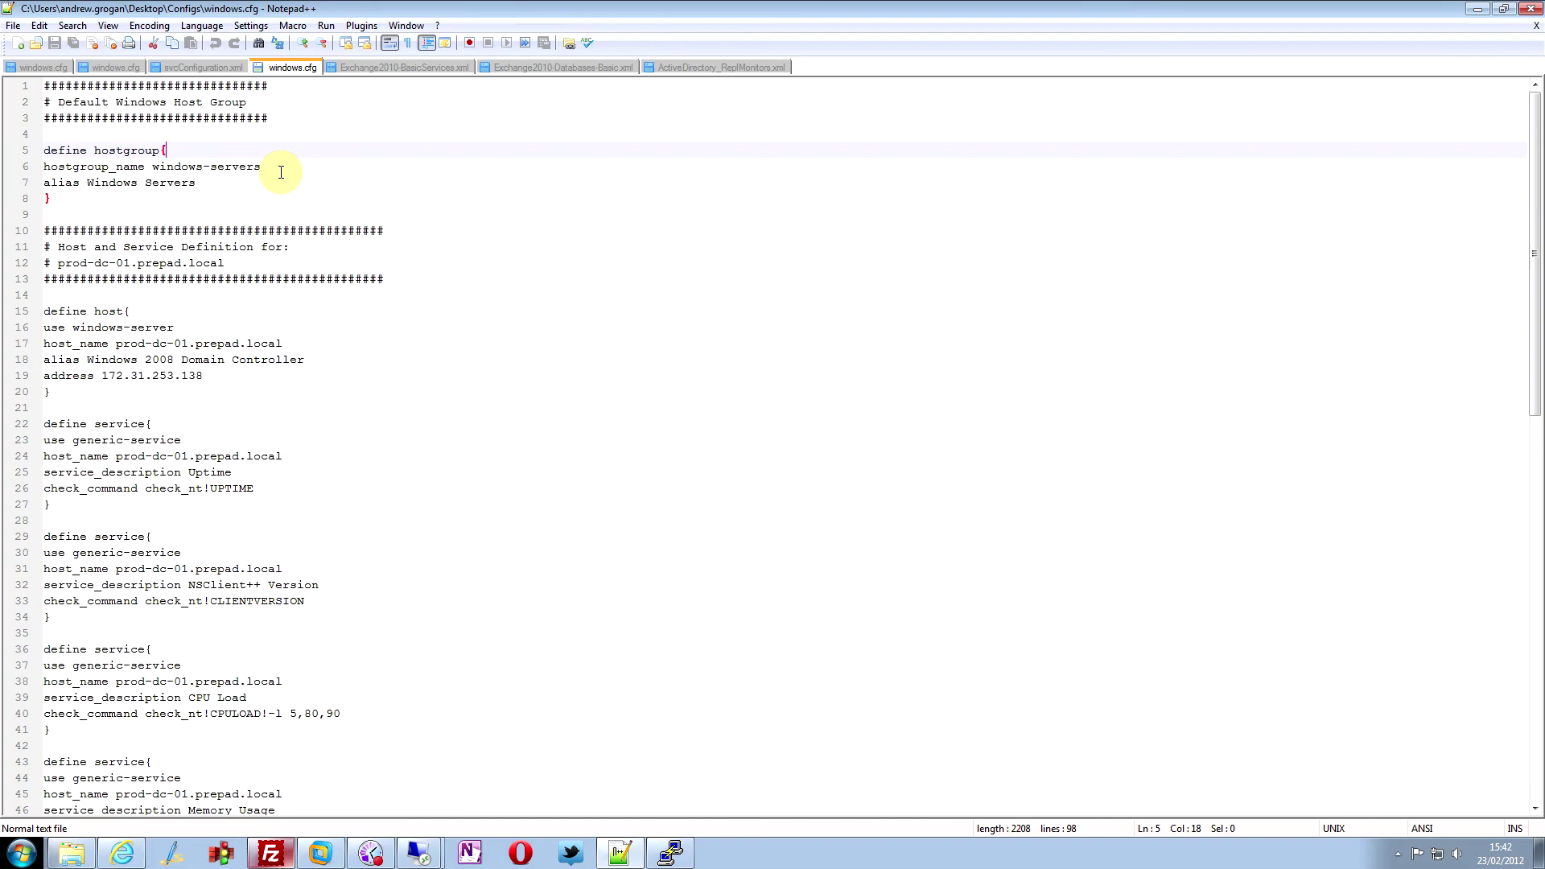
pyautogui.click(127, 264)
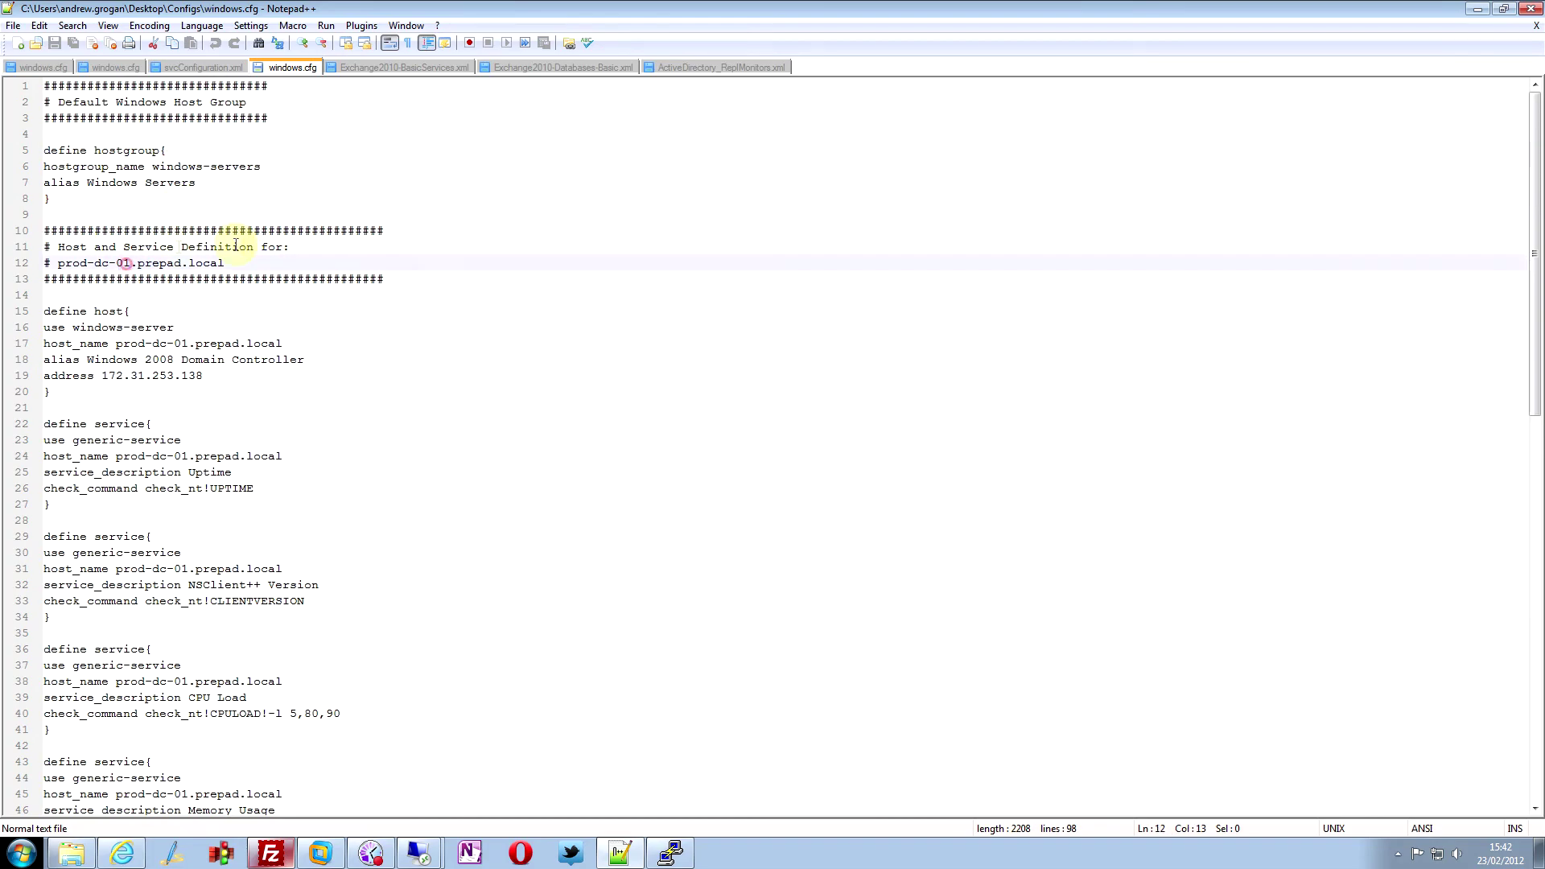
pyautogui.moveTo(64, 265); pyautogui.dragTo(241, 264)
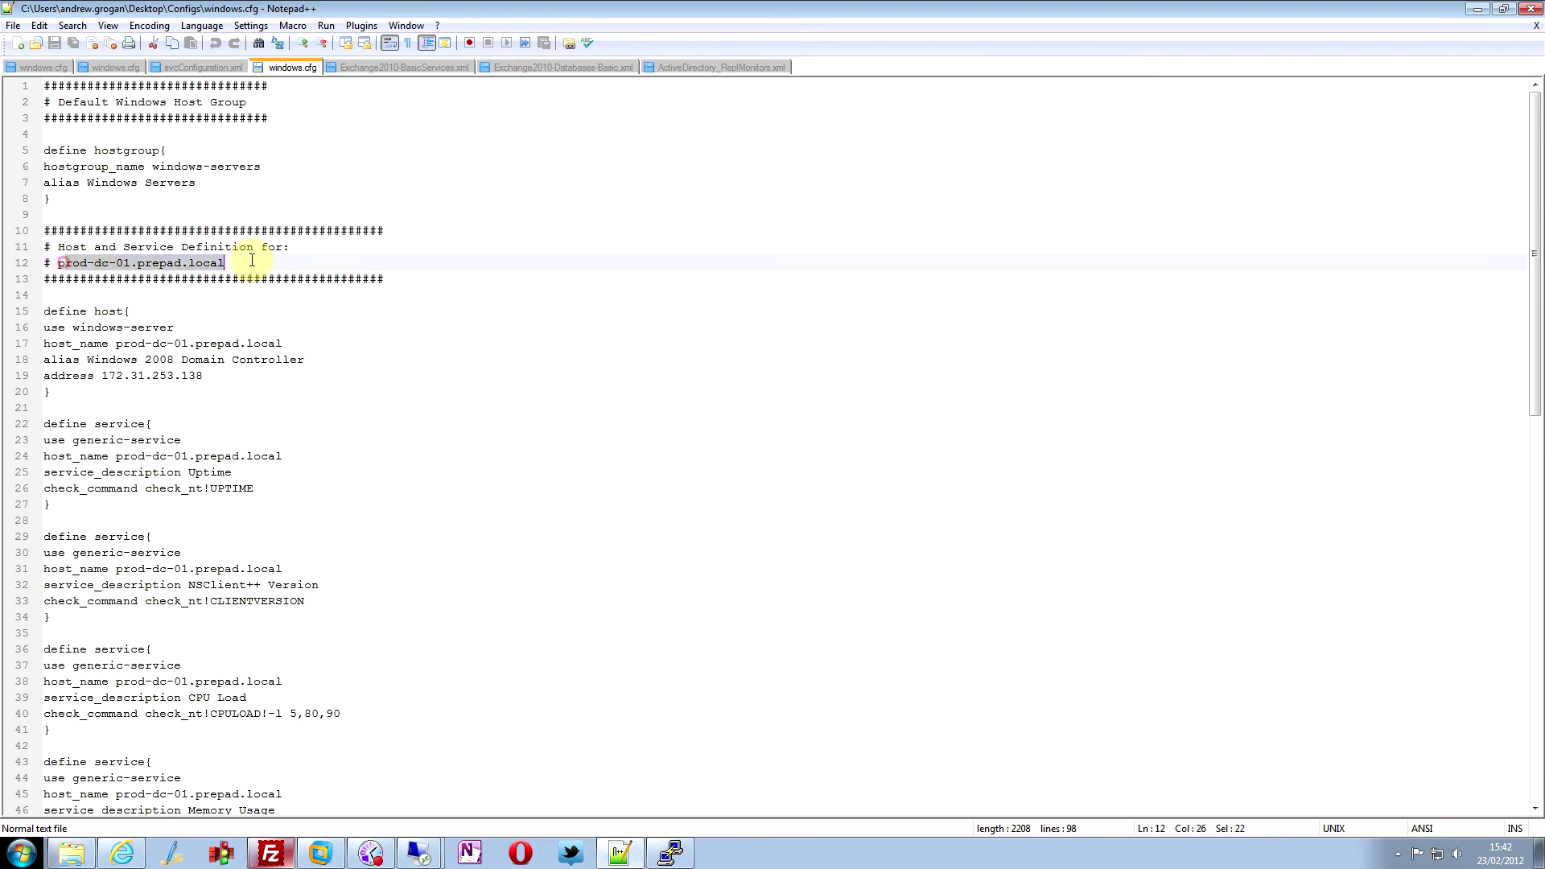
pyautogui.click(50, 265)
pyautogui.scroll(-4, 121, 374)
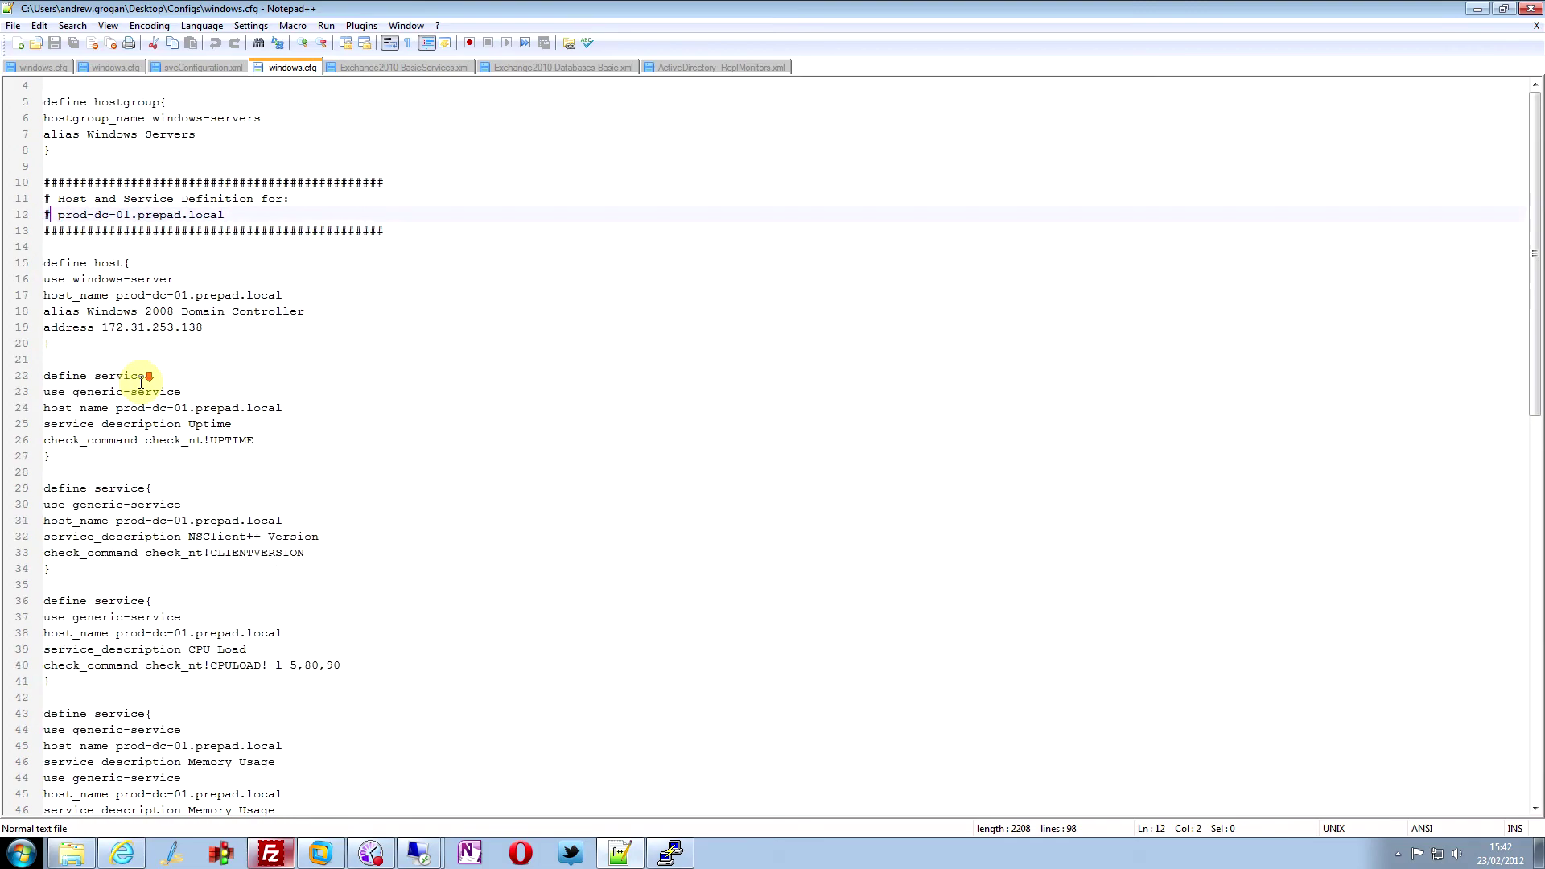
pyautogui.moveTo(45, 232); pyautogui.dragTo(155, 249)
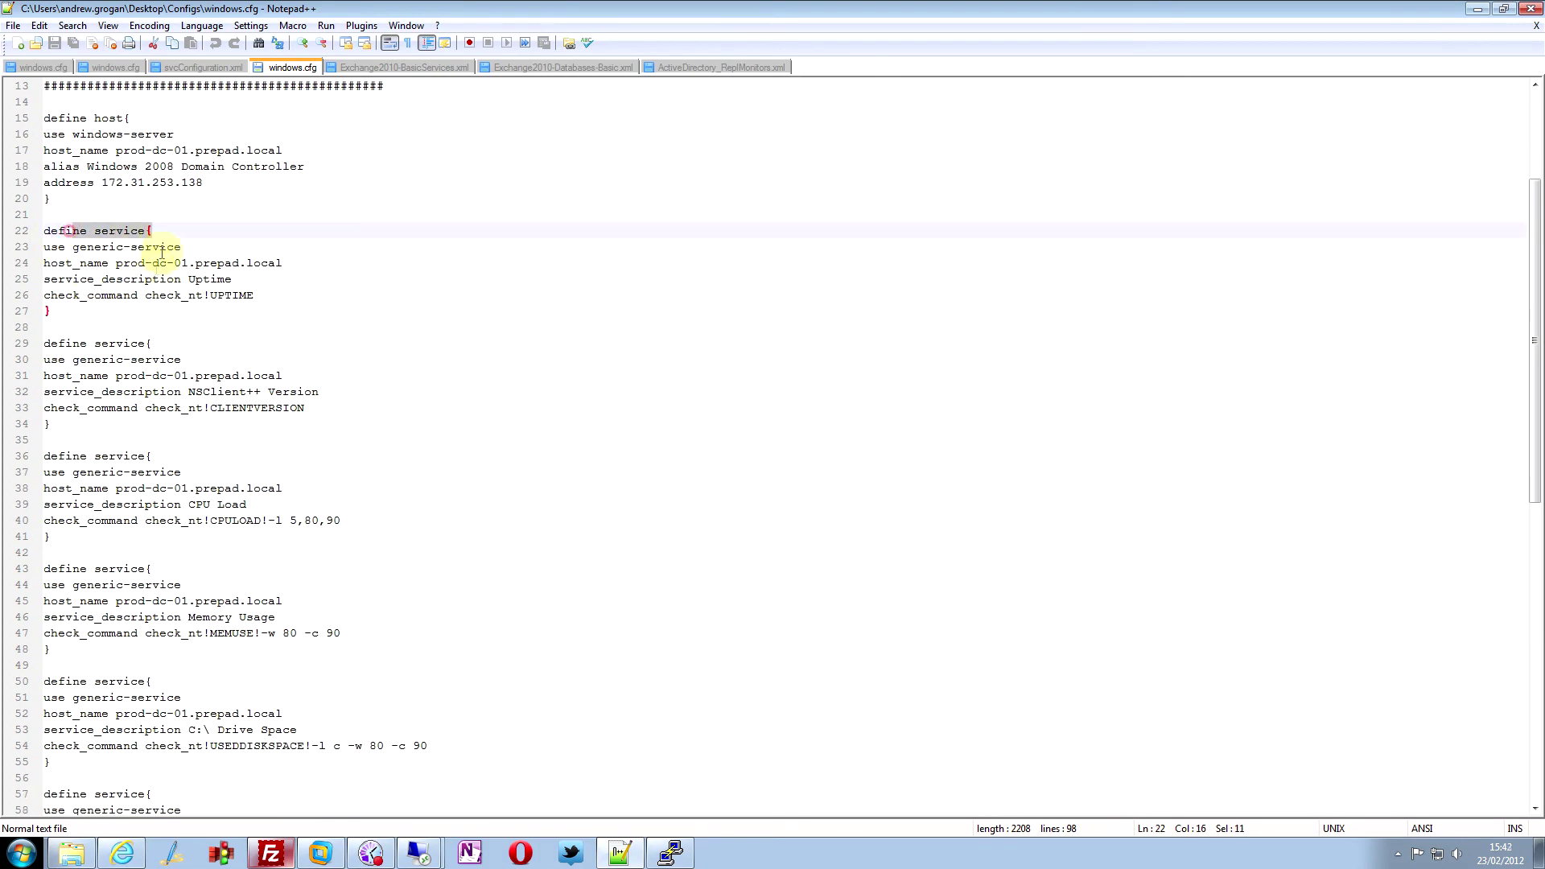
pyautogui.click(145, 376)
pyautogui.scroll(-1, 195, 429)
pyautogui.scroll(-10, 195, 432)
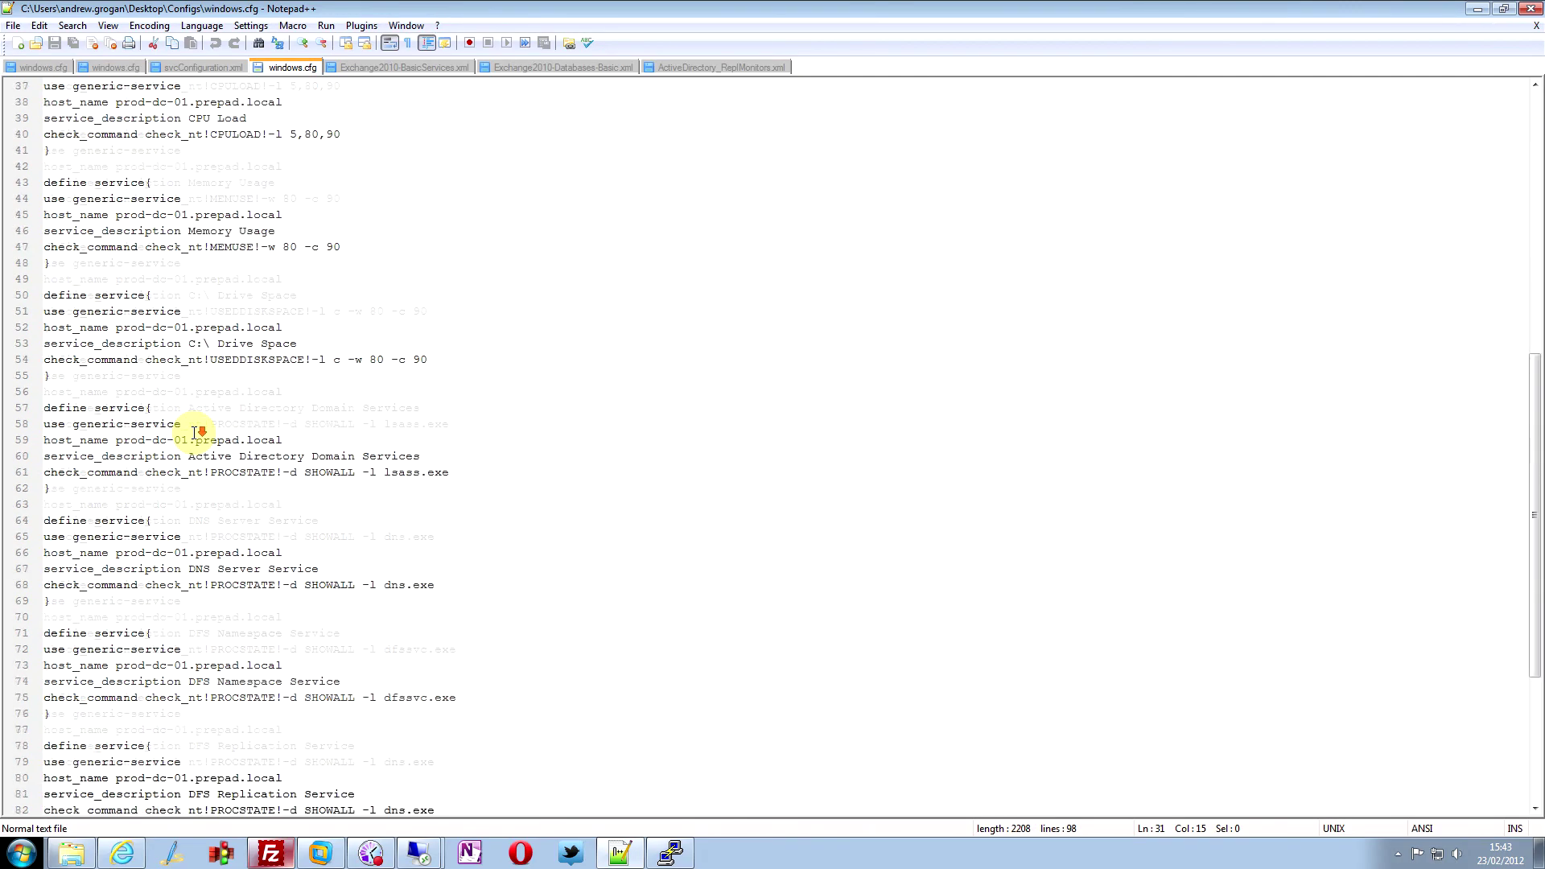
pyautogui.scroll(16, 201, 499)
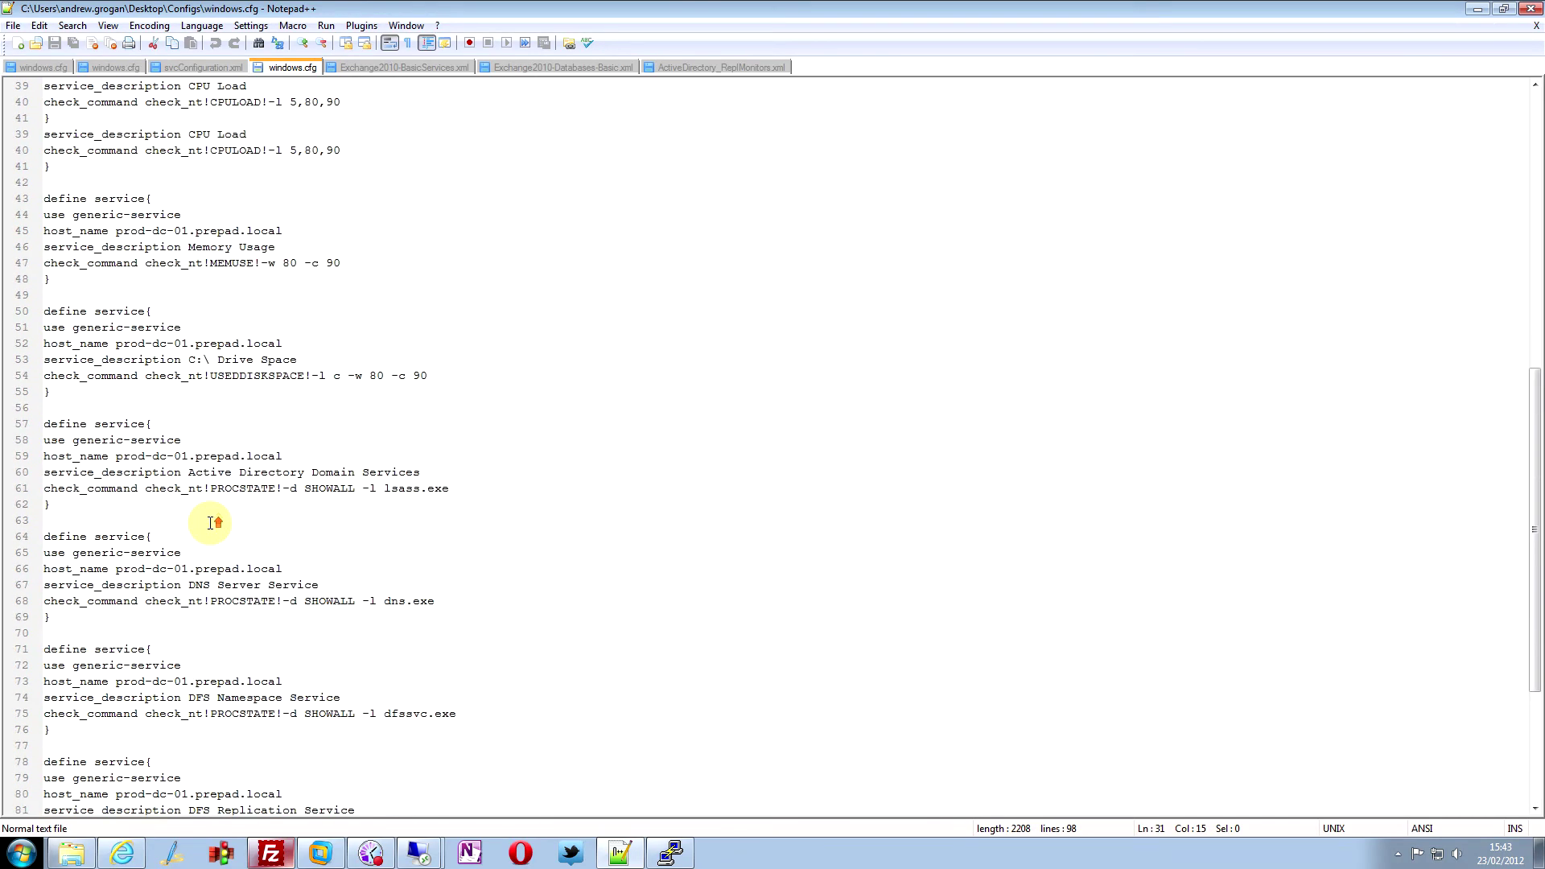
pyautogui.click(1478, 9)
# Step: Open commands.cfg from the Configs folder in Notepad++
pyautogui.rightClick(717, 348)
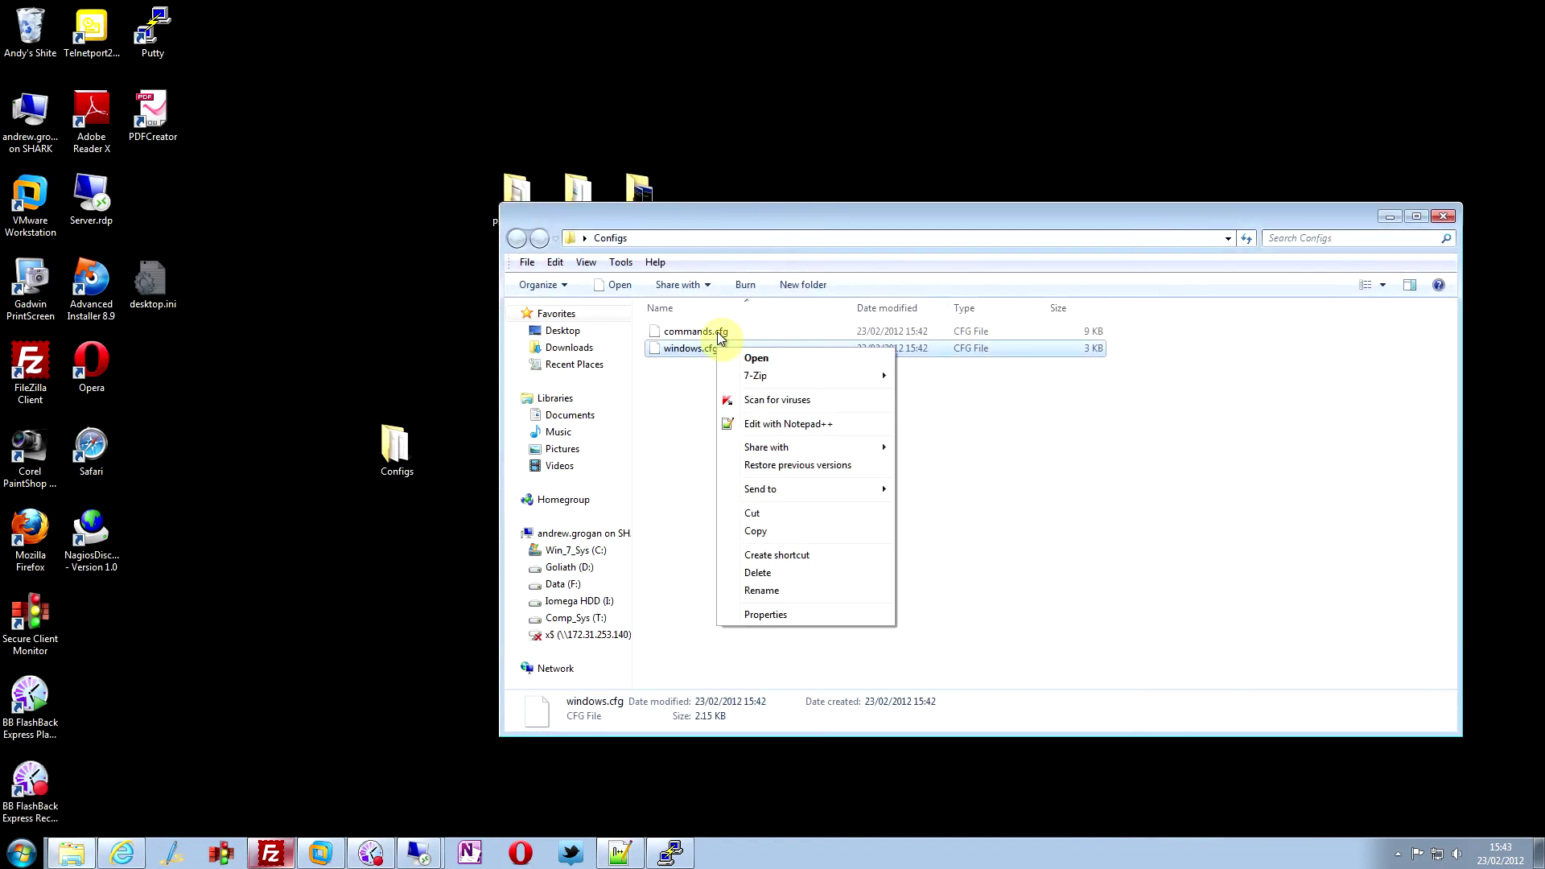
pyautogui.rightClick(717, 332)
pyautogui.click(776, 408)
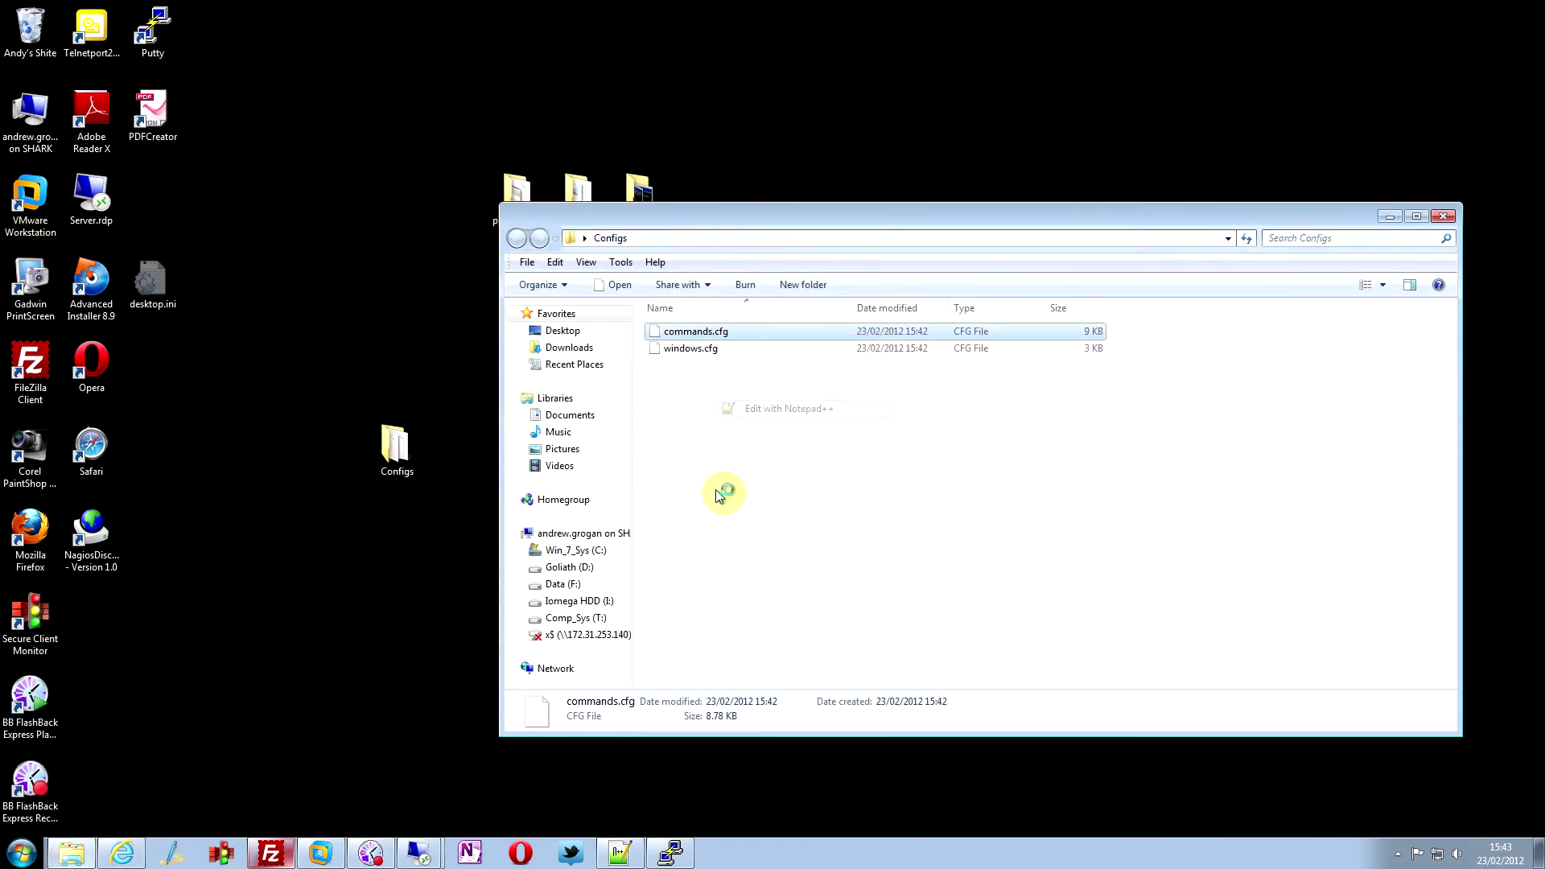
# Step: Review the command definitions in commands.cfg down to the check_nt, check_nrpe and check_dcReps entries
pyautogui.click(212, 363)
pyautogui.scroll(-12, 293, 407)
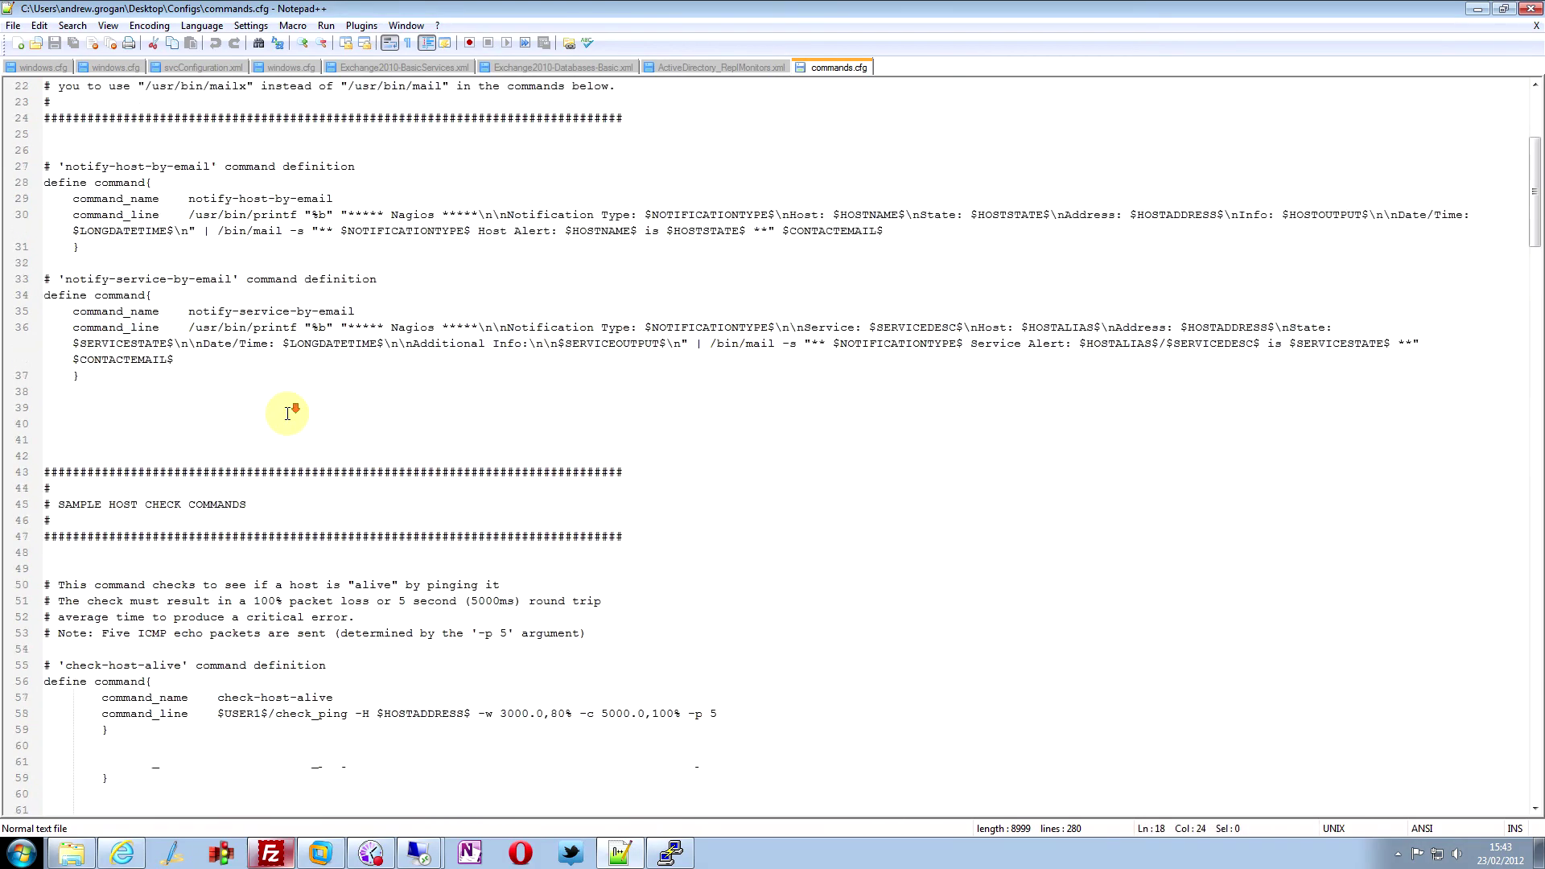
pyautogui.scroll(-13, 287, 455)
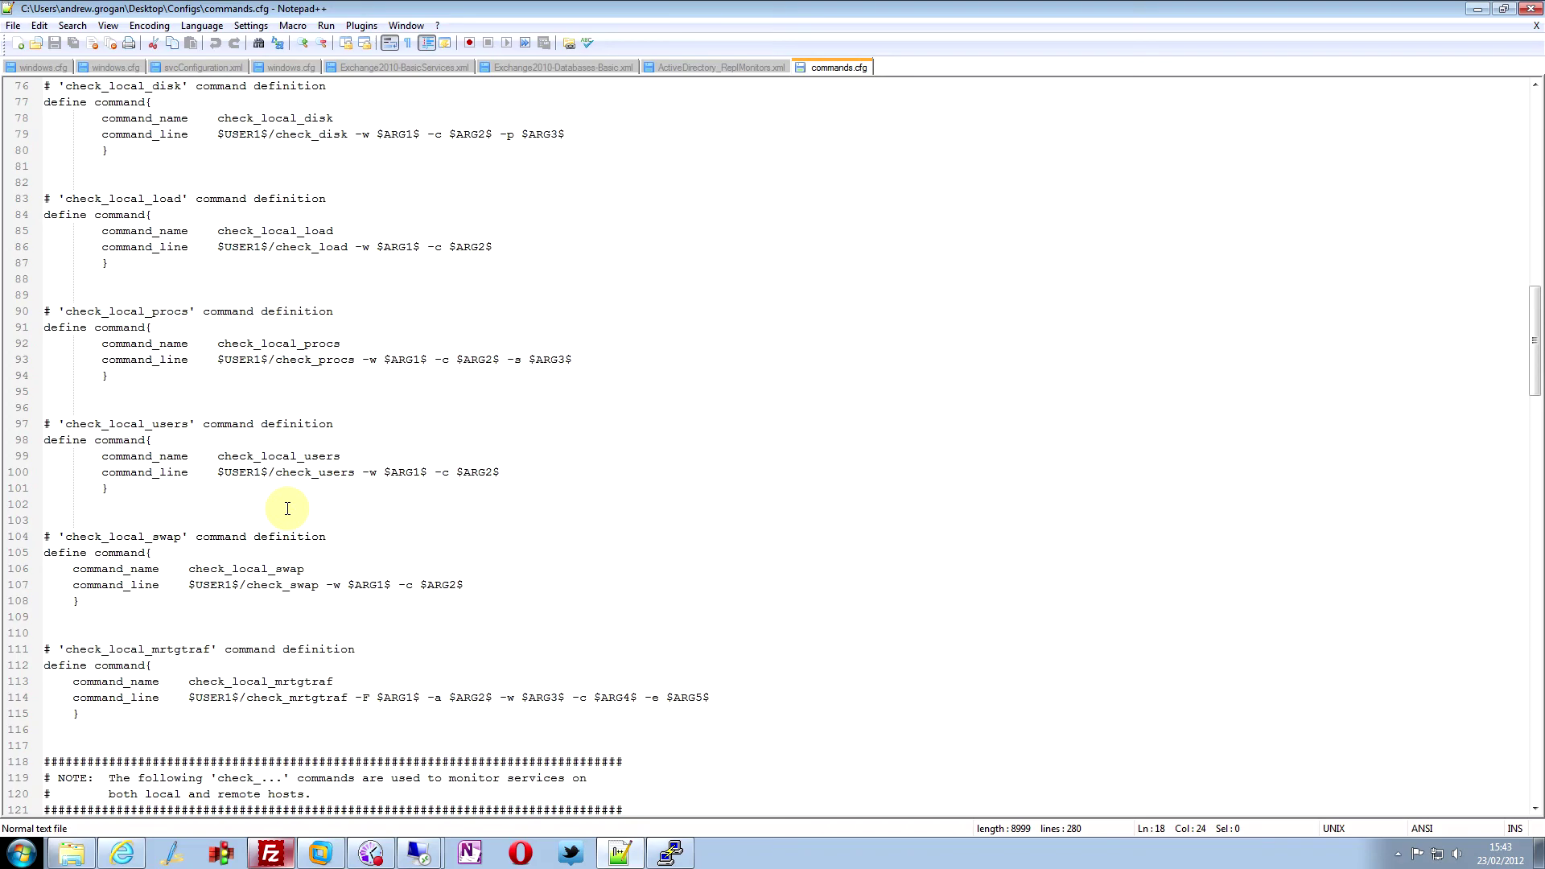
pyautogui.scroll(-14, 287, 509)
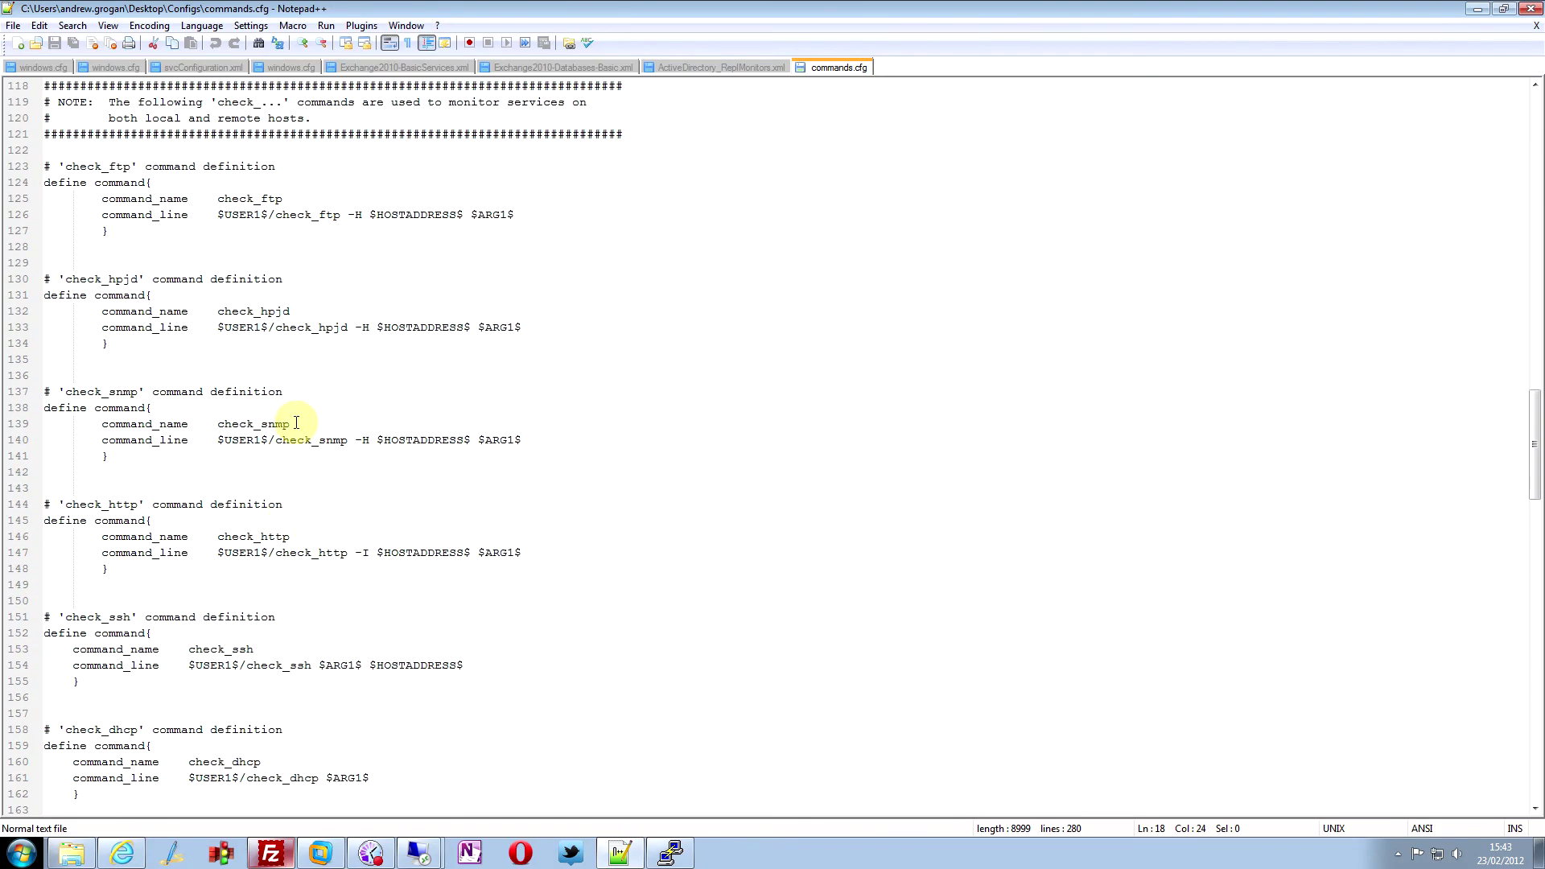
pyautogui.scroll(-6, 397, 424)
pyautogui.scroll(-20, 367, 425)
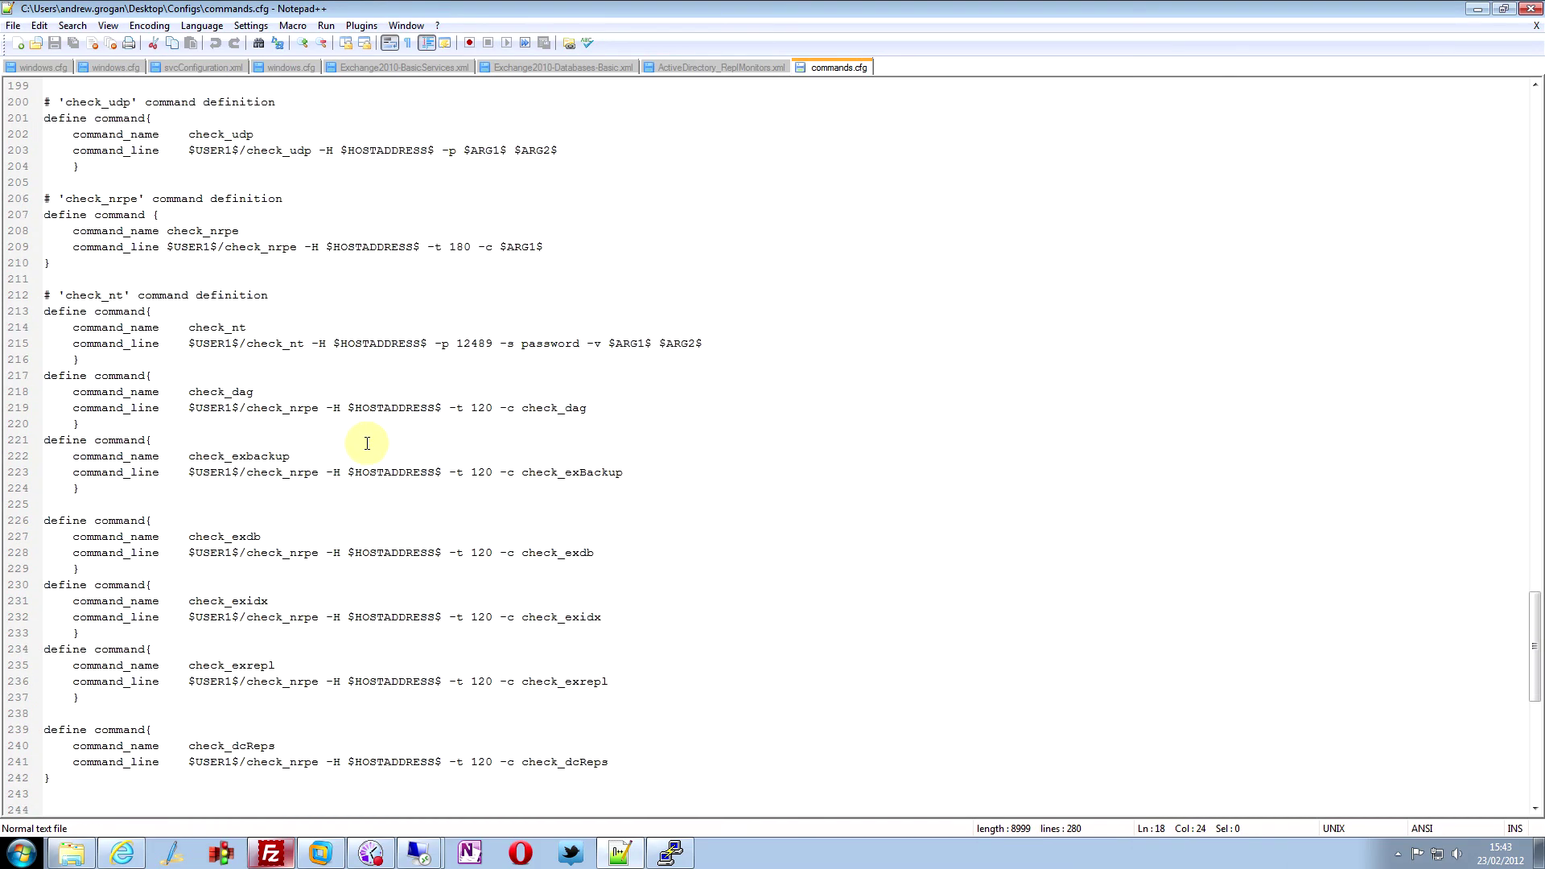
pyautogui.scroll(-4, 367, 444)
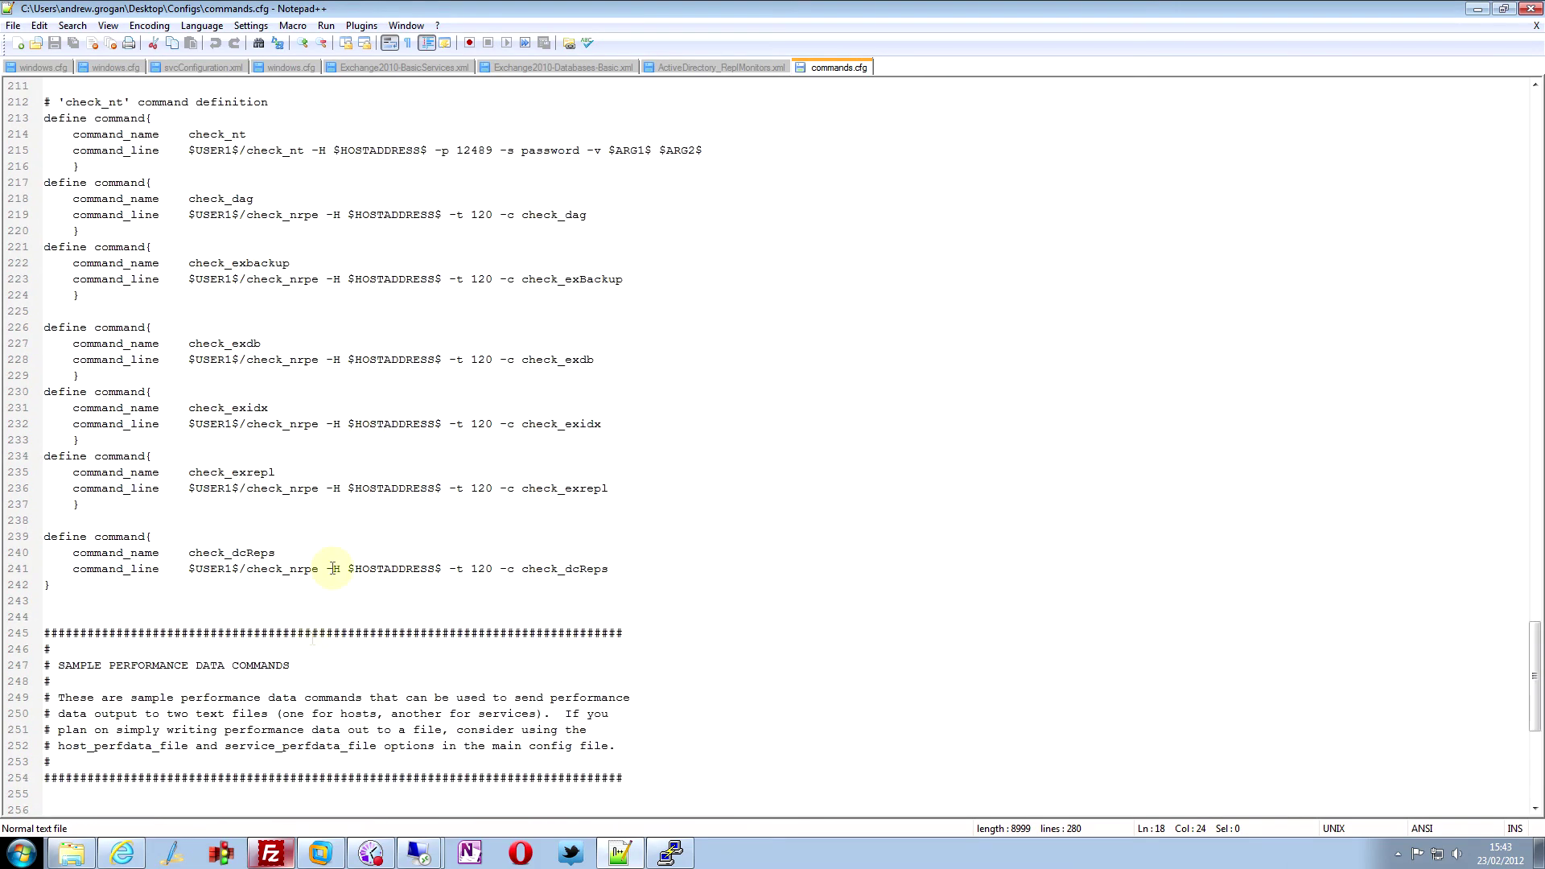
# Step: Highlight the check_dcReps command line in commands.cfg, then close the editor and minimize the Configs folder window
pyautogui.moveTo(247, 569); pyautogui.dragTo(297, 568)
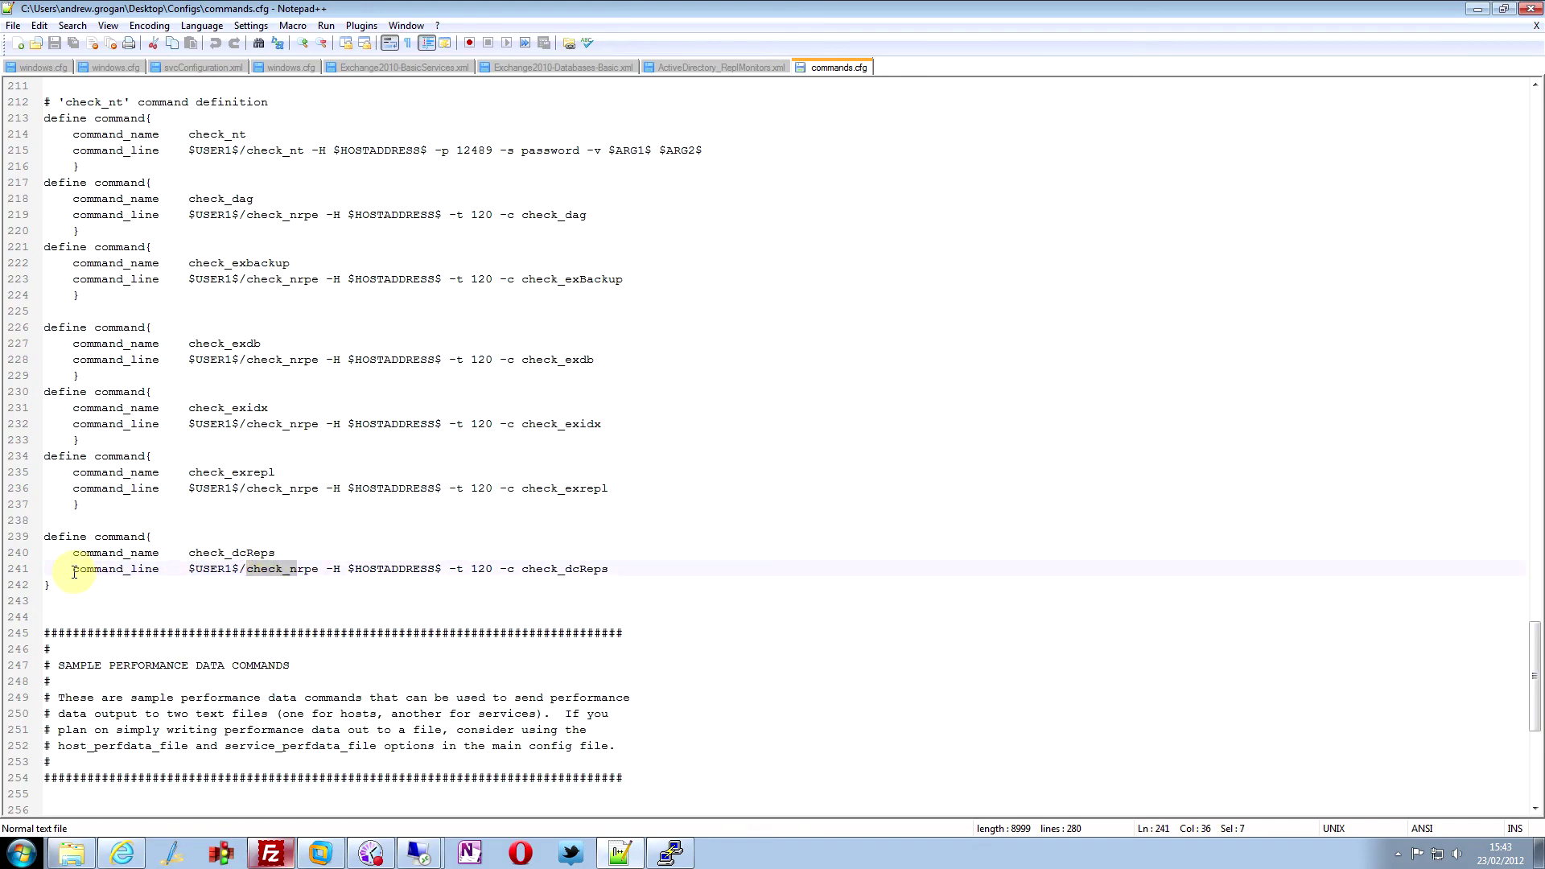
pyautogui.moveTo(74, 573); pyautogui.dragTo(614, 568)
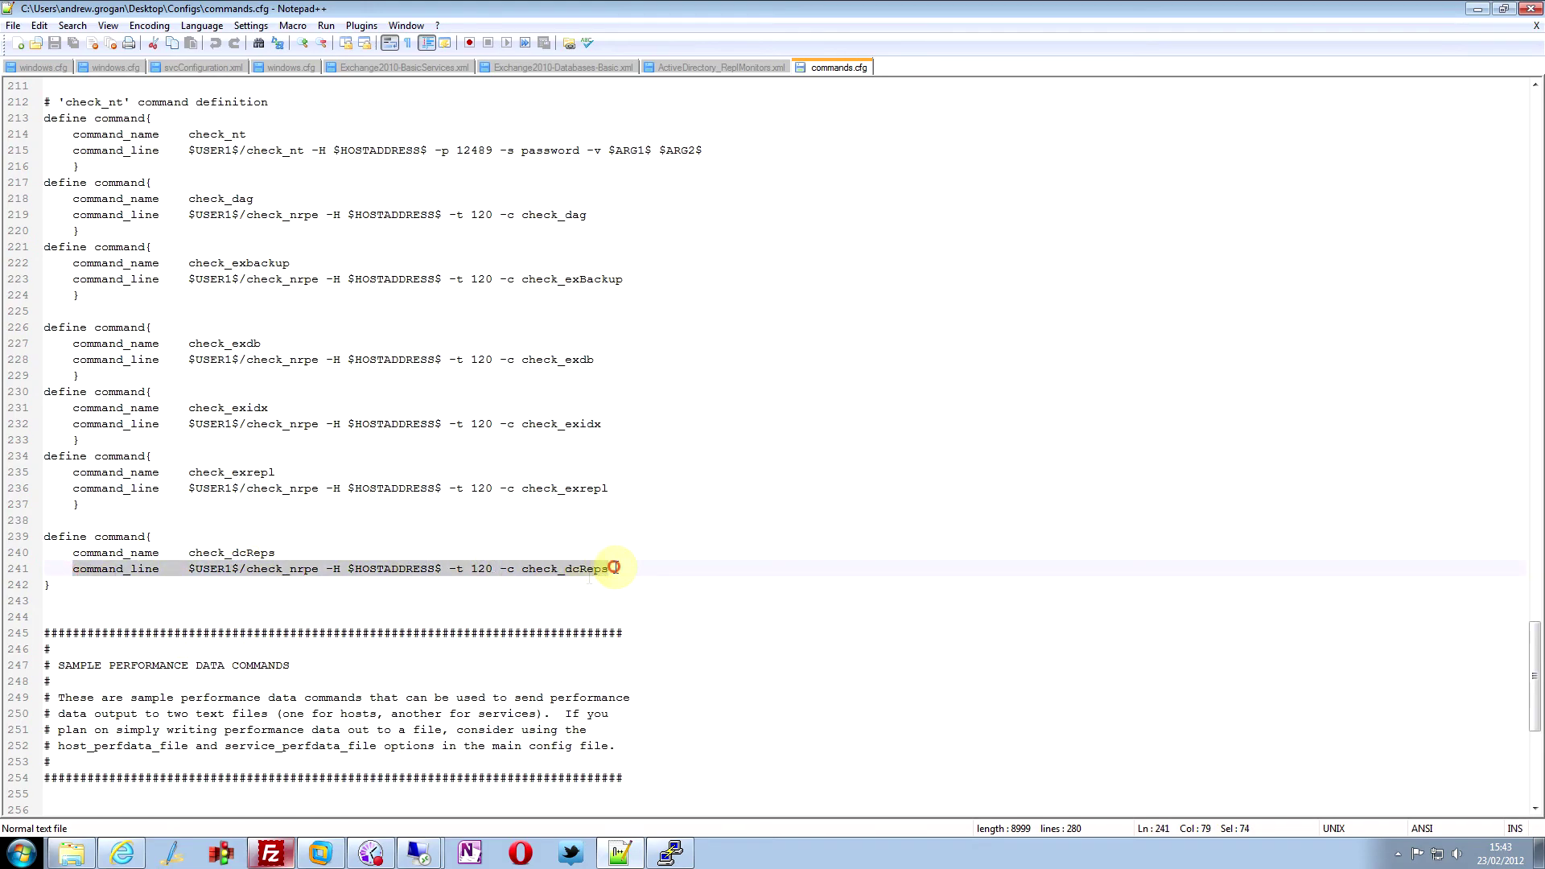
pyautogui.click(1528, 11)
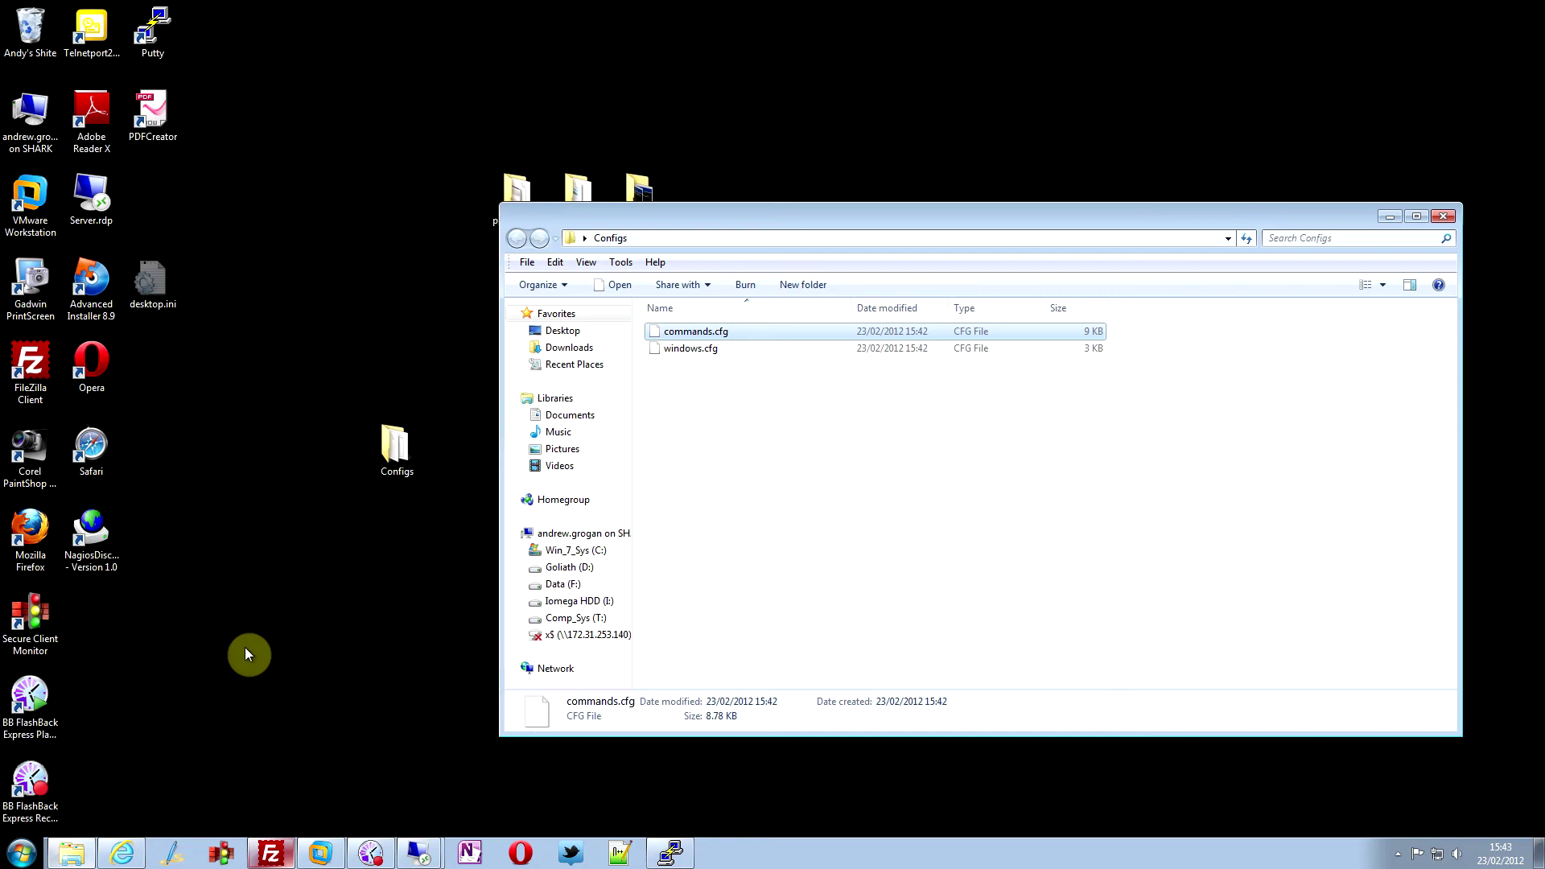
pyautogui.click(1398, 217)
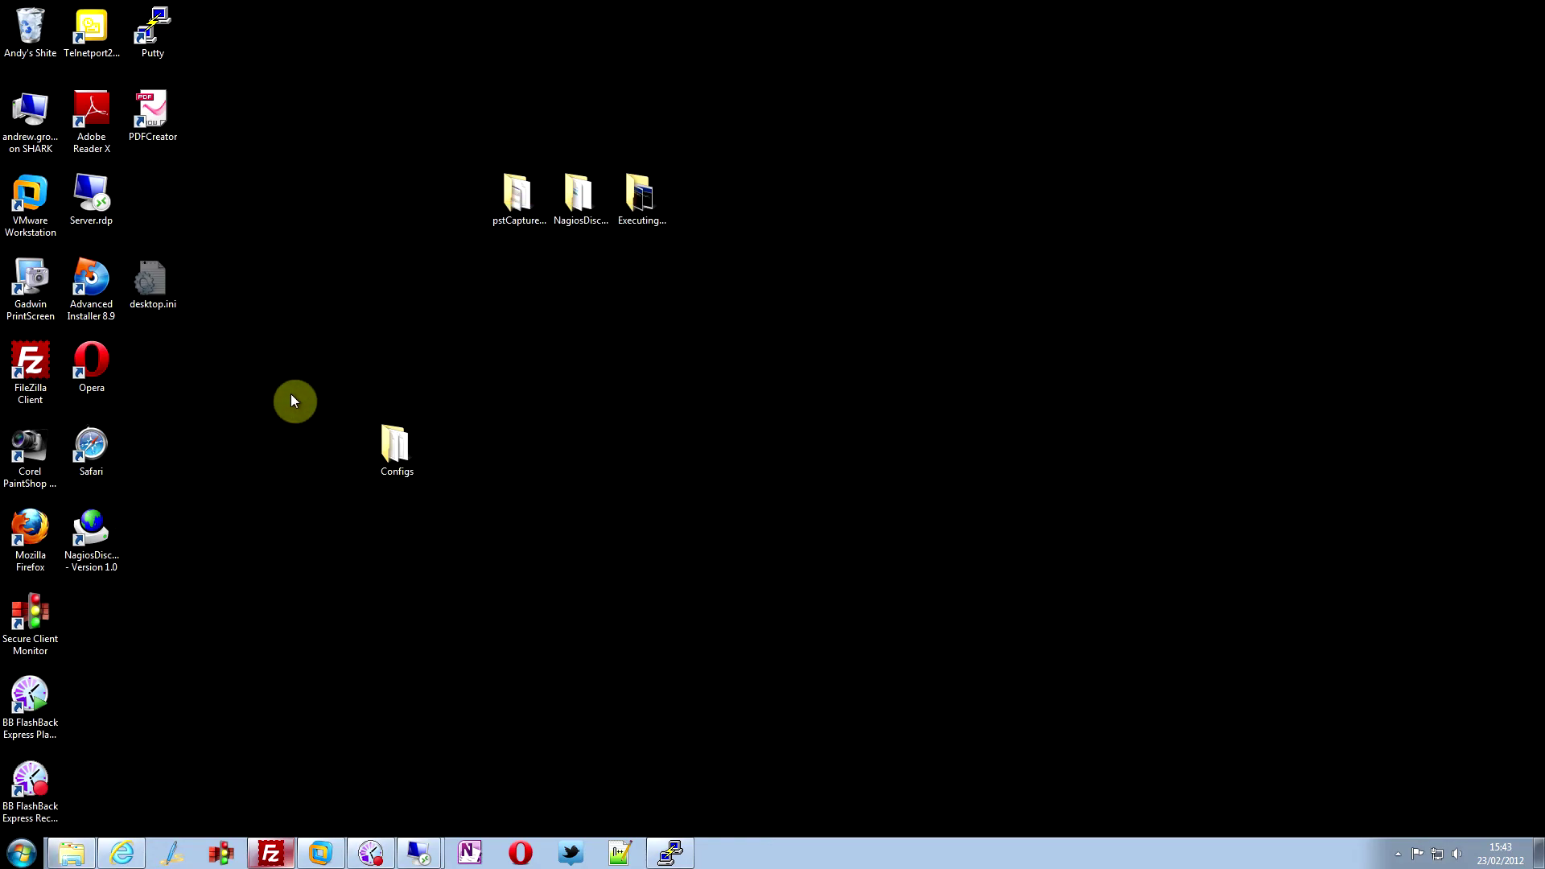
# Step: Launch the Nagios Discovery Tool from the desktop and open its installation folder under Program Files (x86) on the C: drive
pyautogui.doubleClick(105, 547)
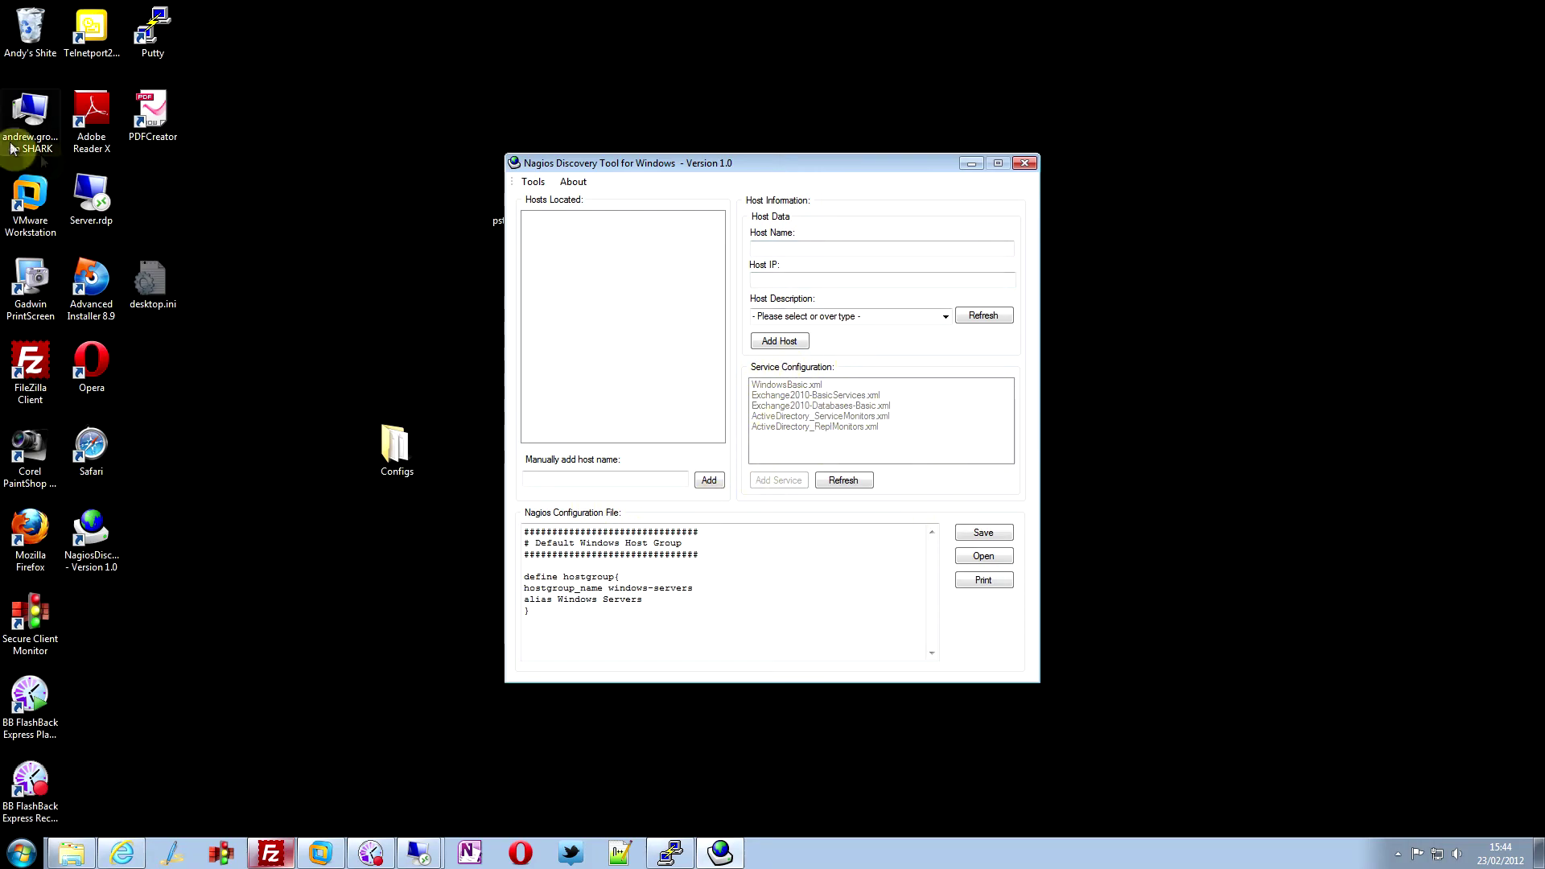
pyautogui.doubleClick(29, 112)
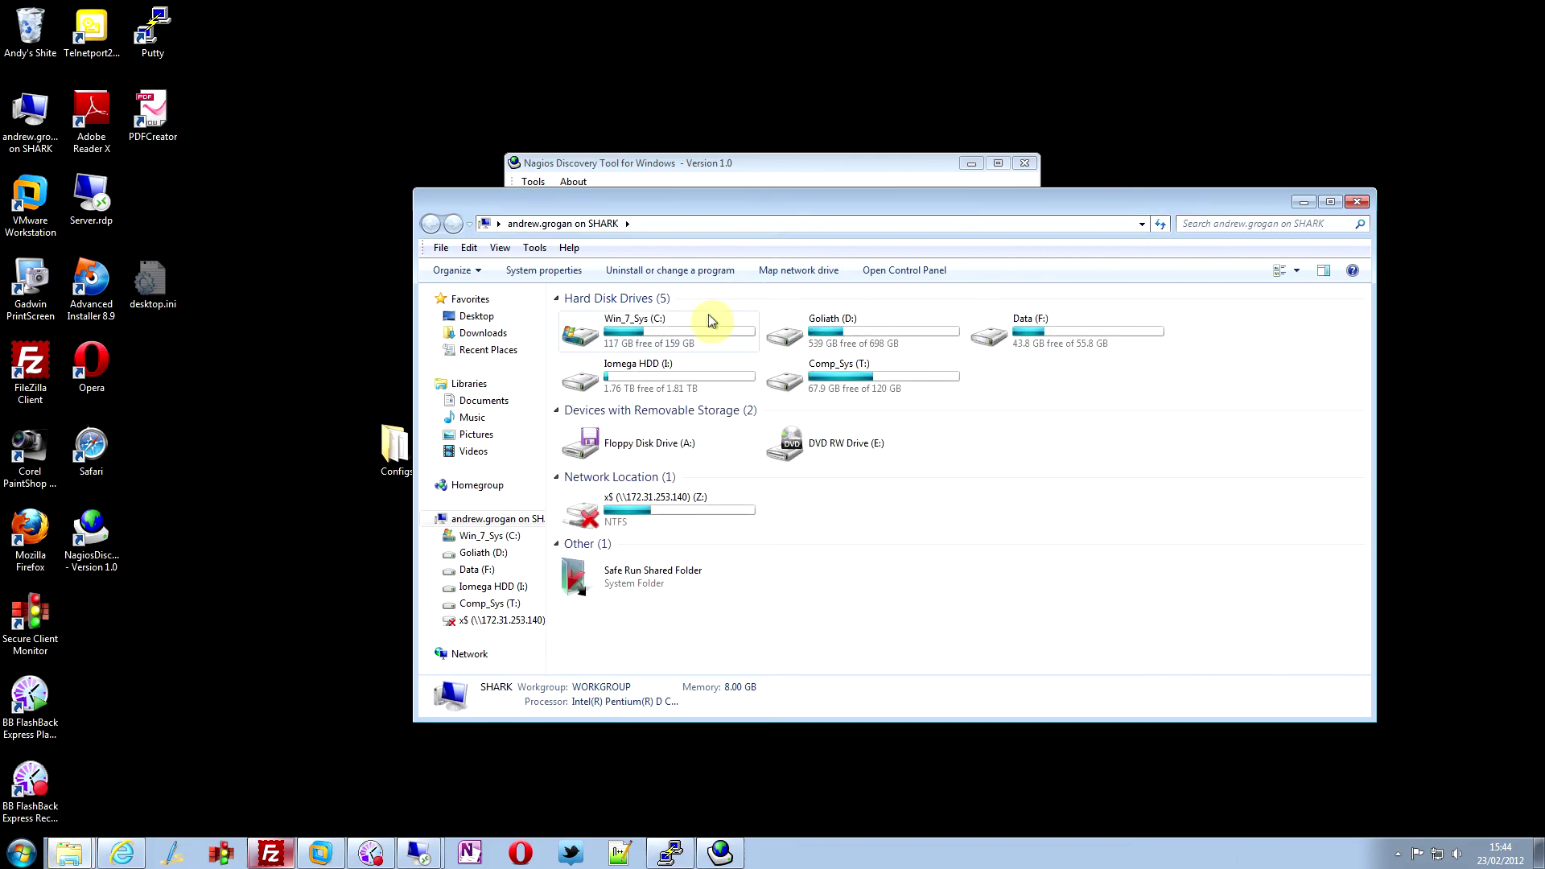
pyautogui.doubleClick(680, 338)
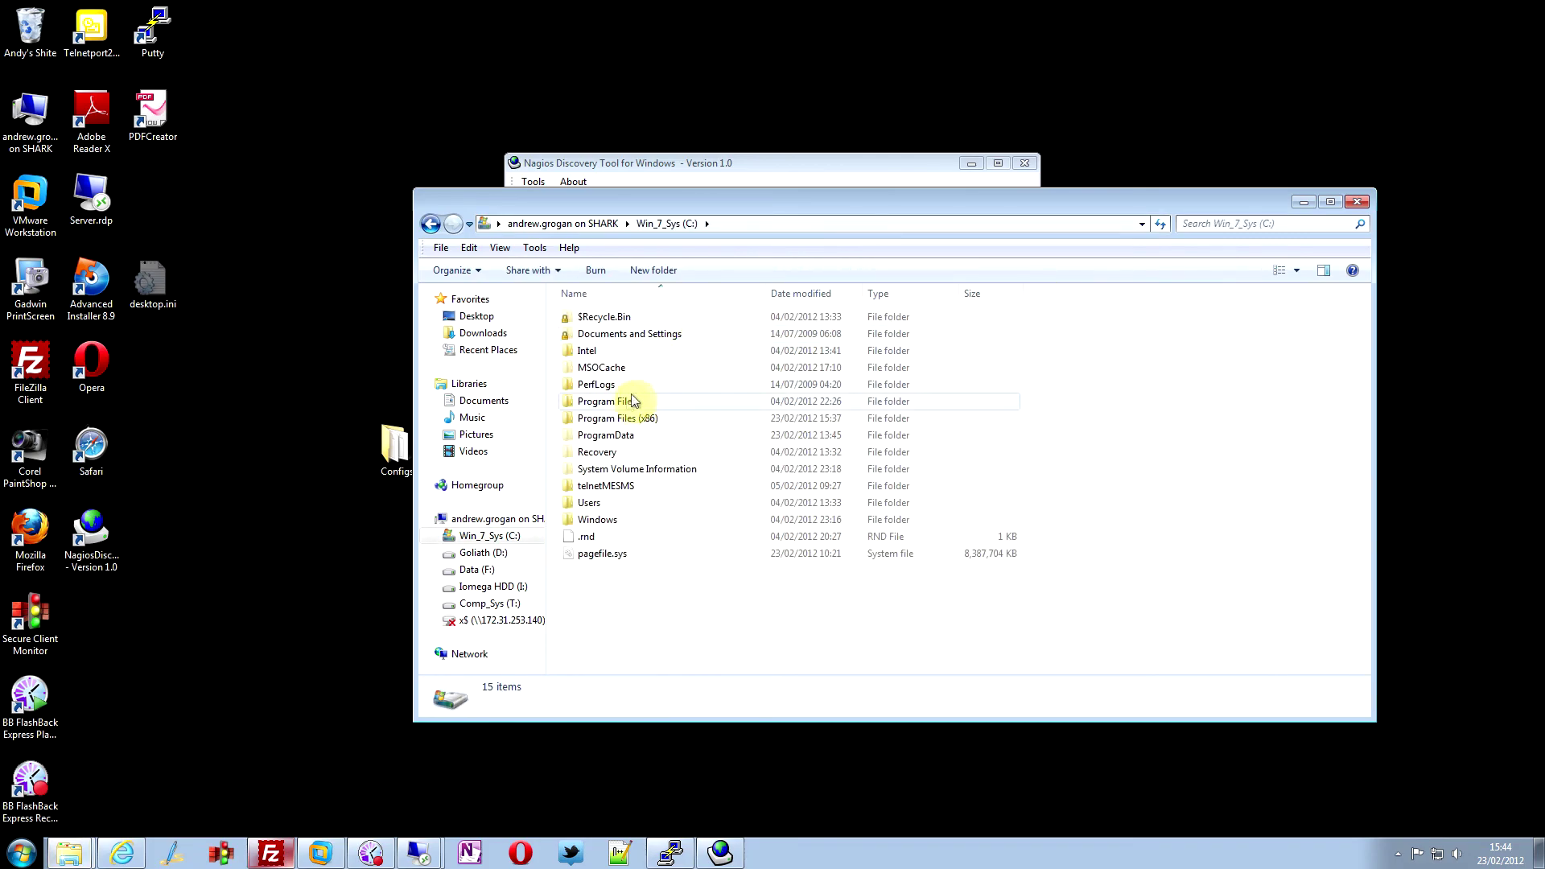
pyautogui.doubleClick(659, 418)
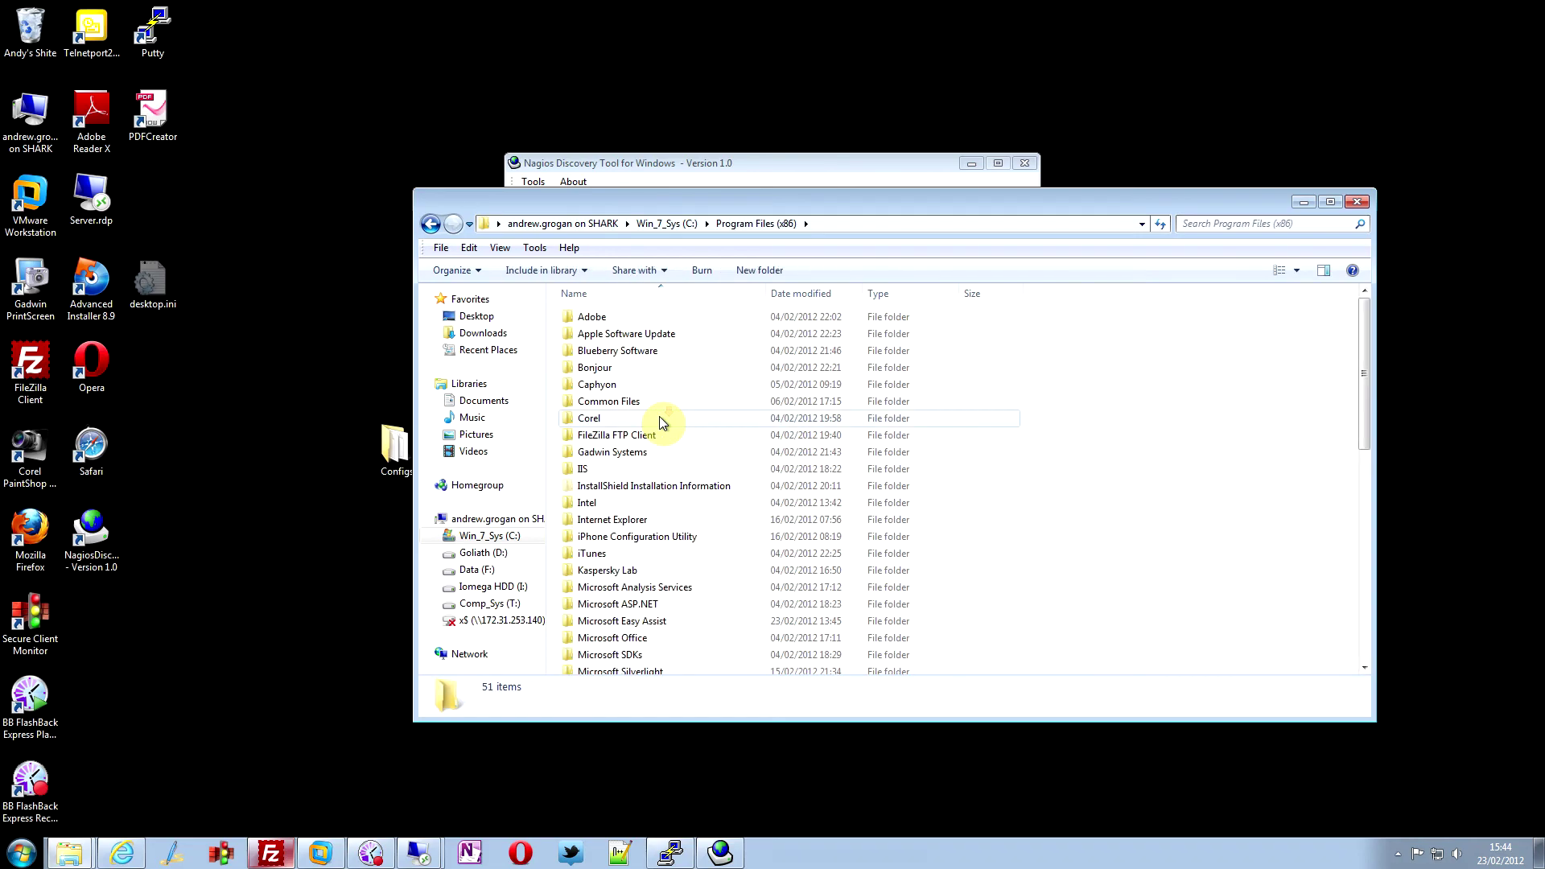
pyautogui.scroll(-3, 659, 419)
pyautogui.scroll(-5, 662, 423)
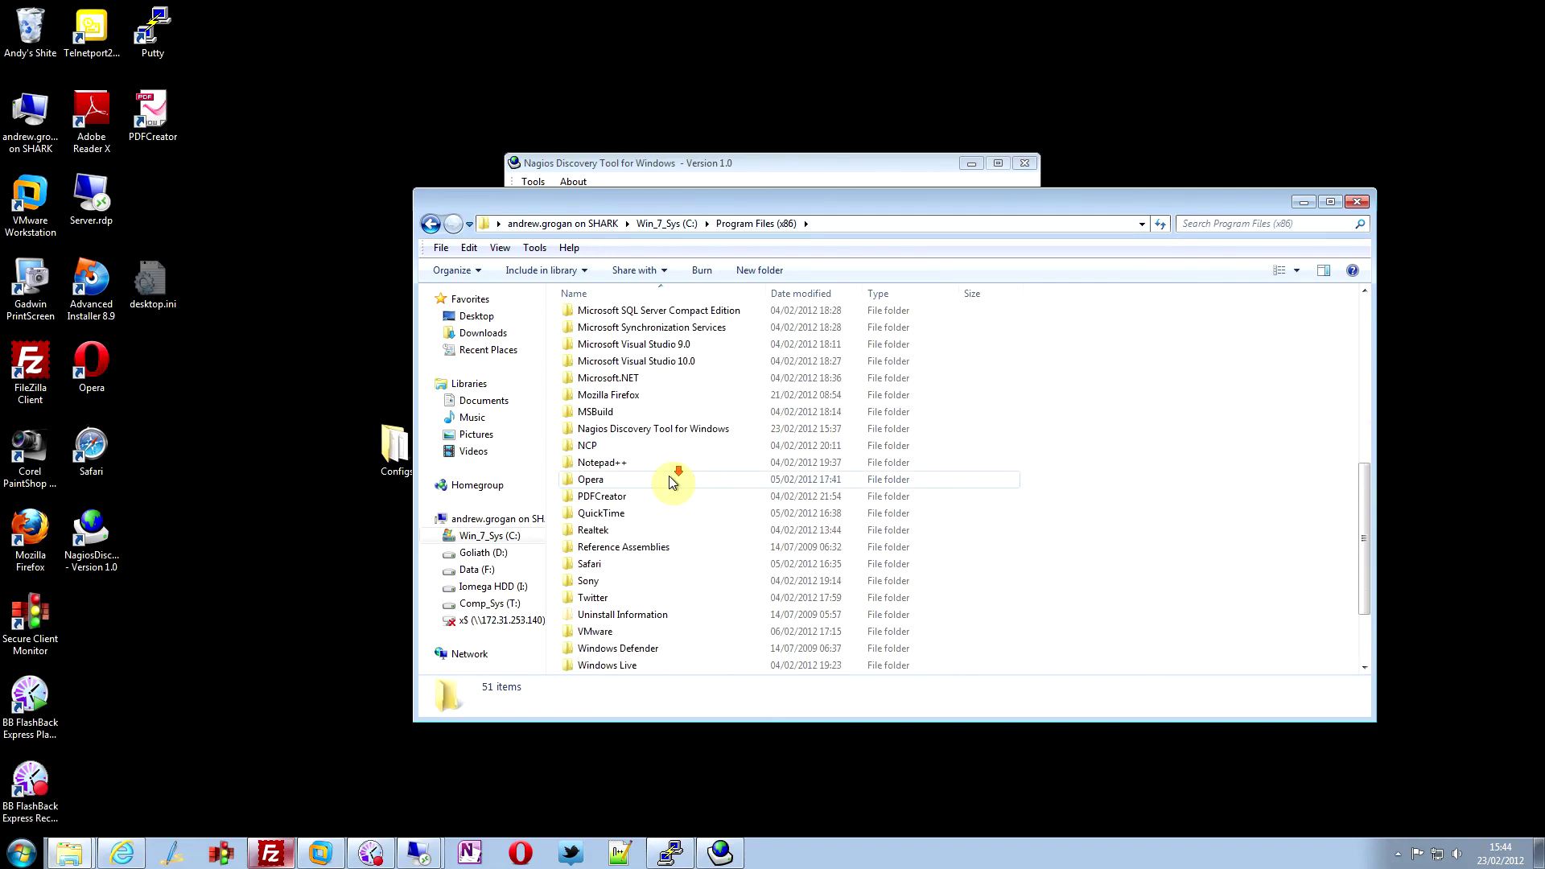
pyautogui.scroll(-1, 673, 481)
pyautogui.scroll(5, 679, 483)
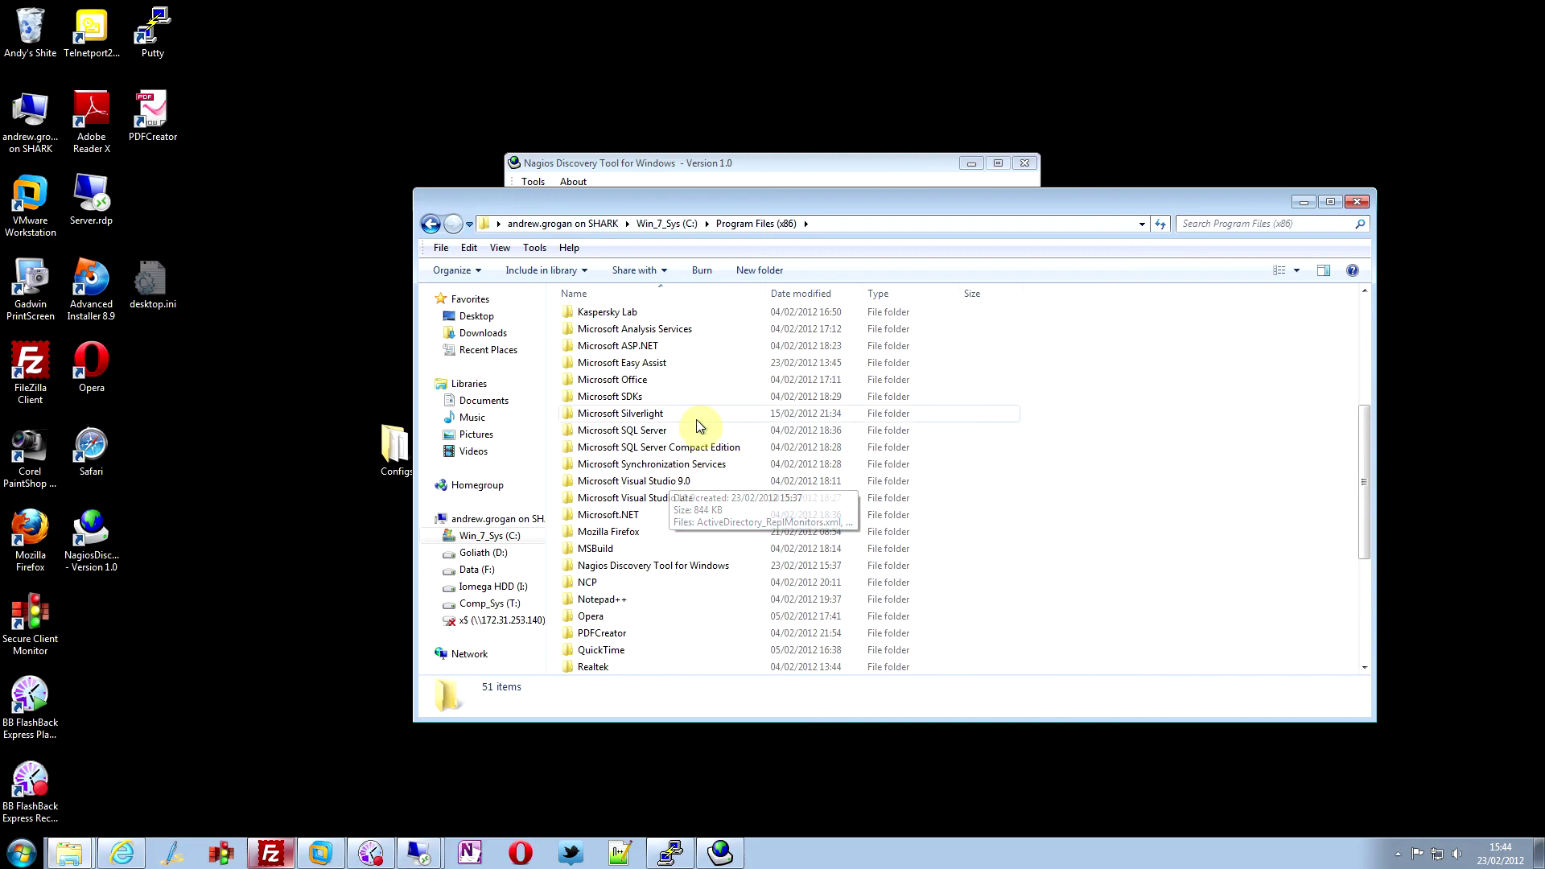
pyautogui.doubleClick(636, 566)
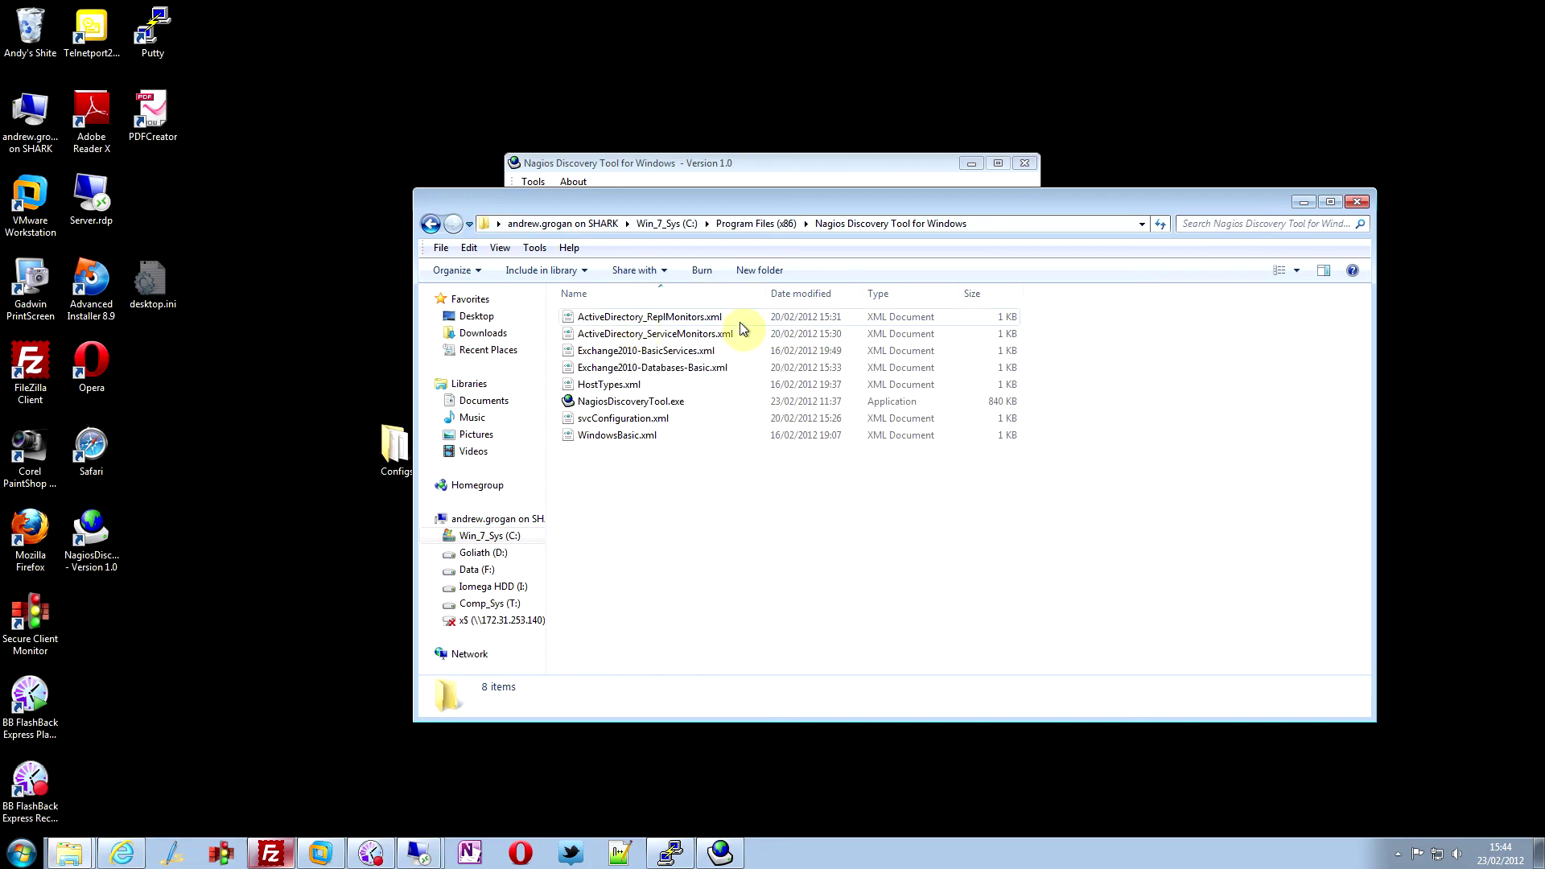
# Step: Look over the XML files in the installation folder, including HostTypes.xml and WindowsBasic.xml, and minimize the folder window
pyautogui.click(612, 385)
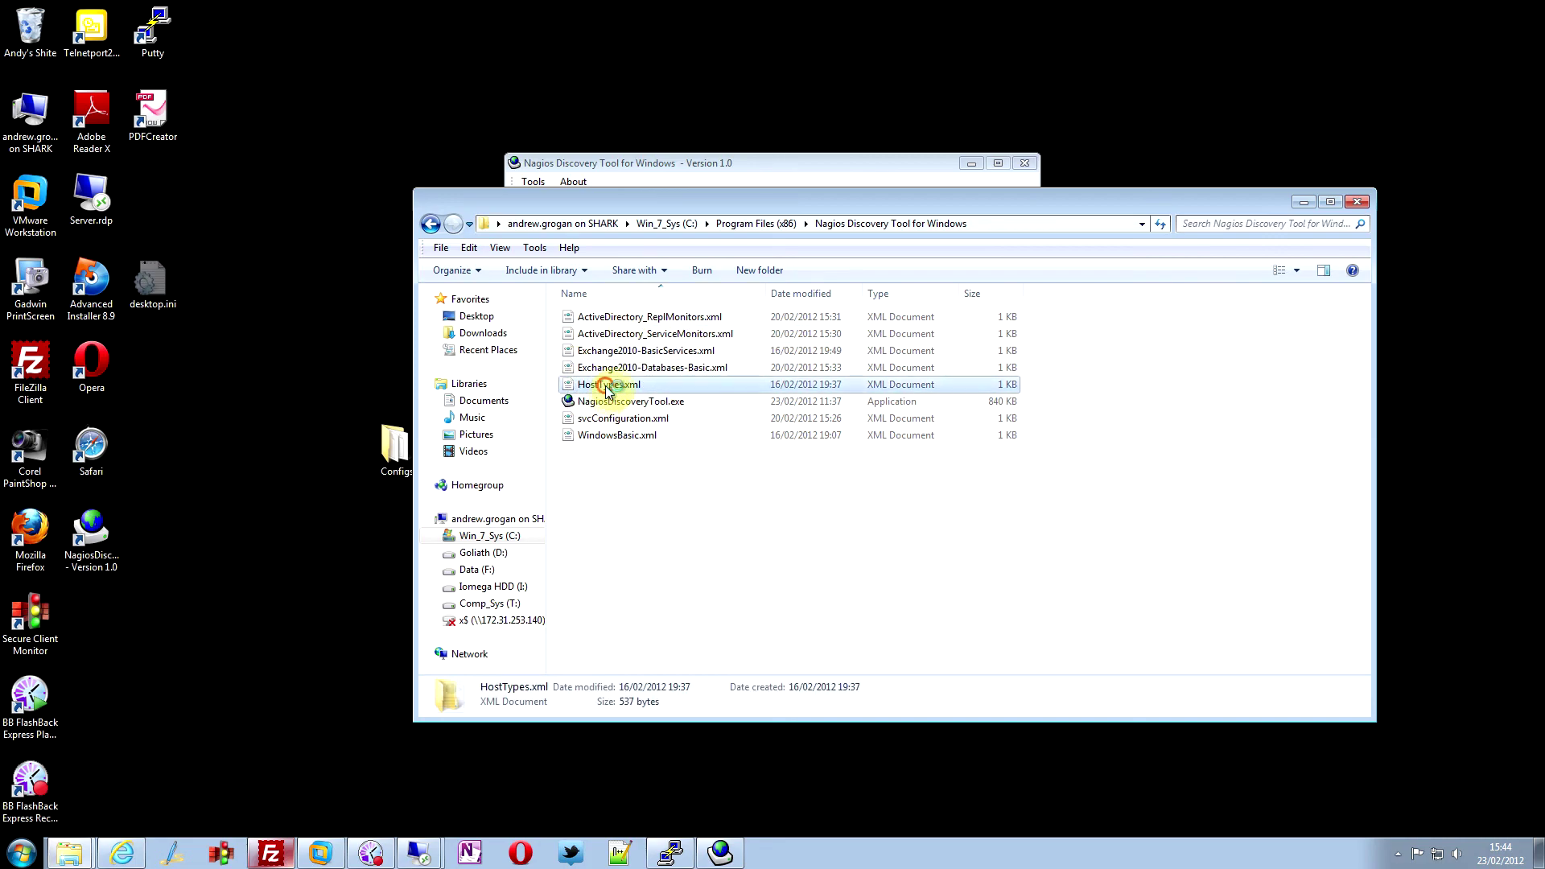
pyautogui.click(629, 437)
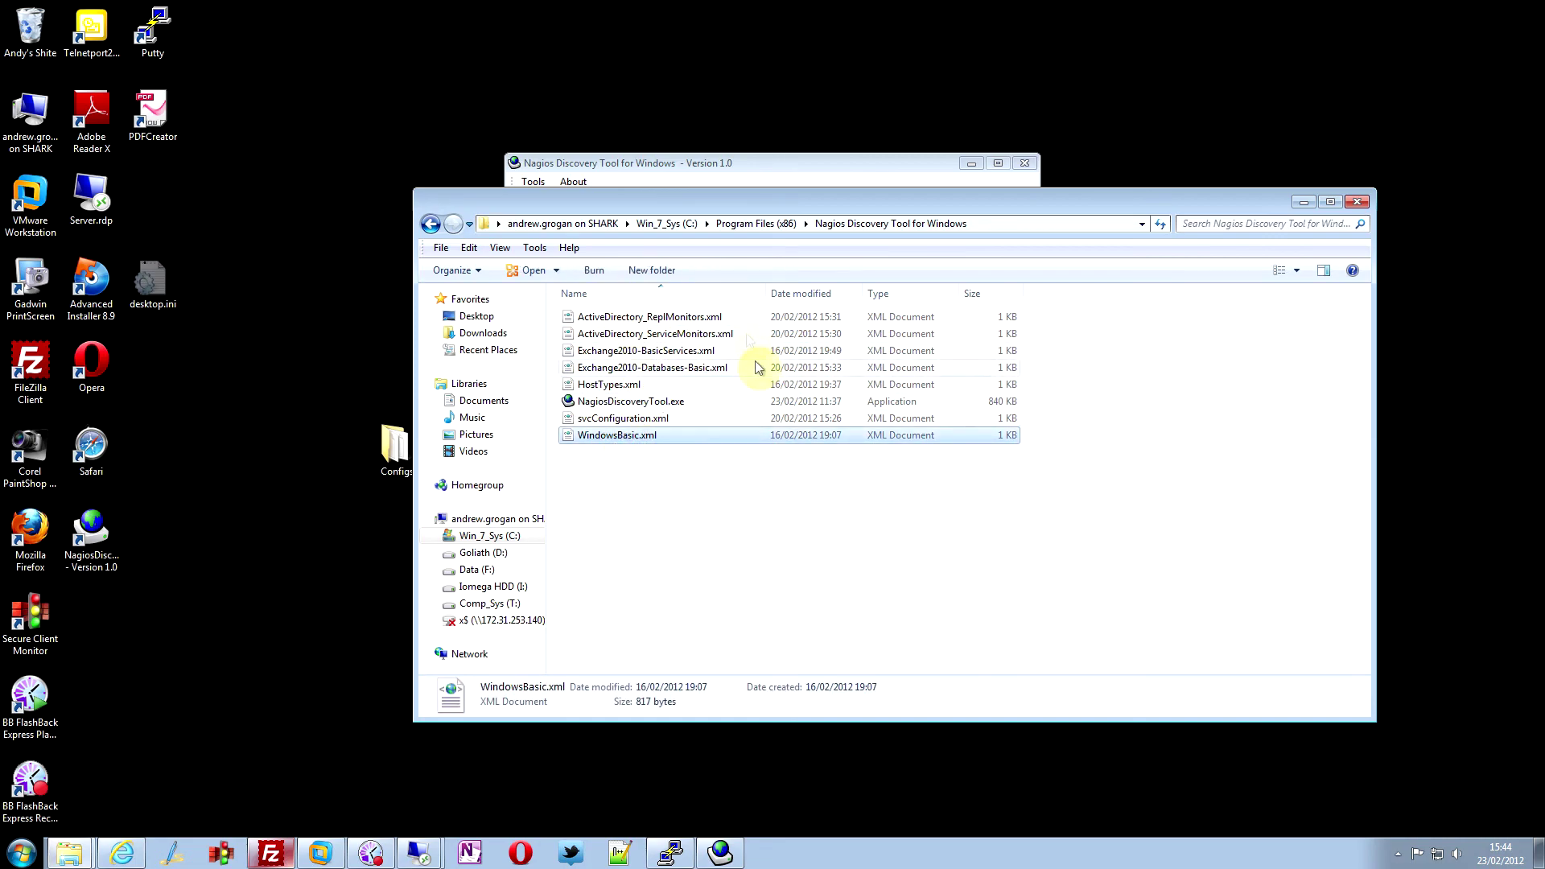
pyautogui.click(647, 530)
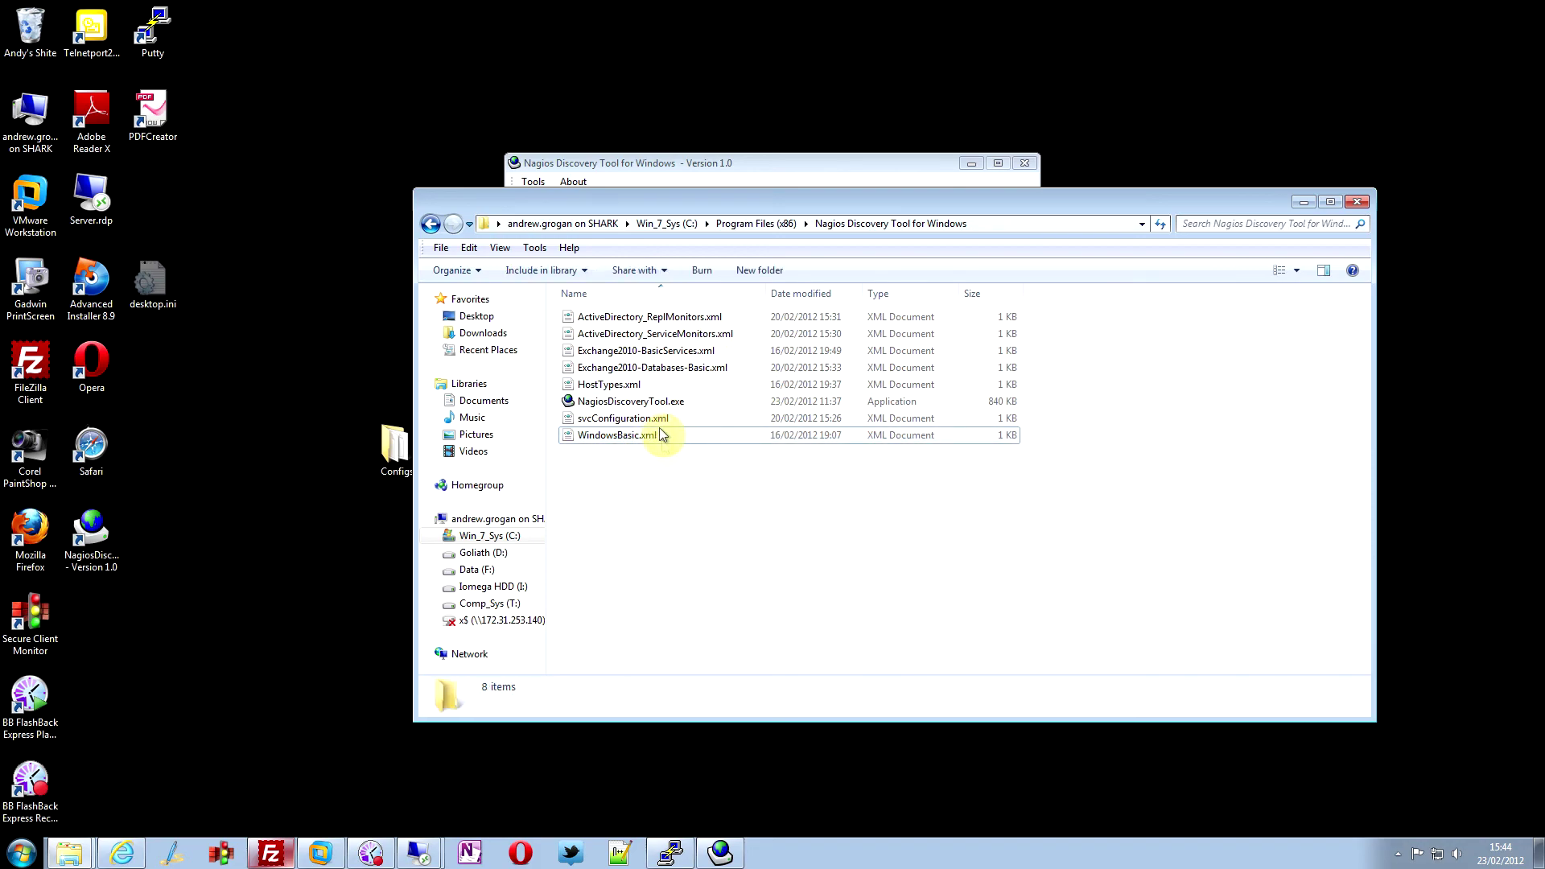
pyautogui.click(672, 593)
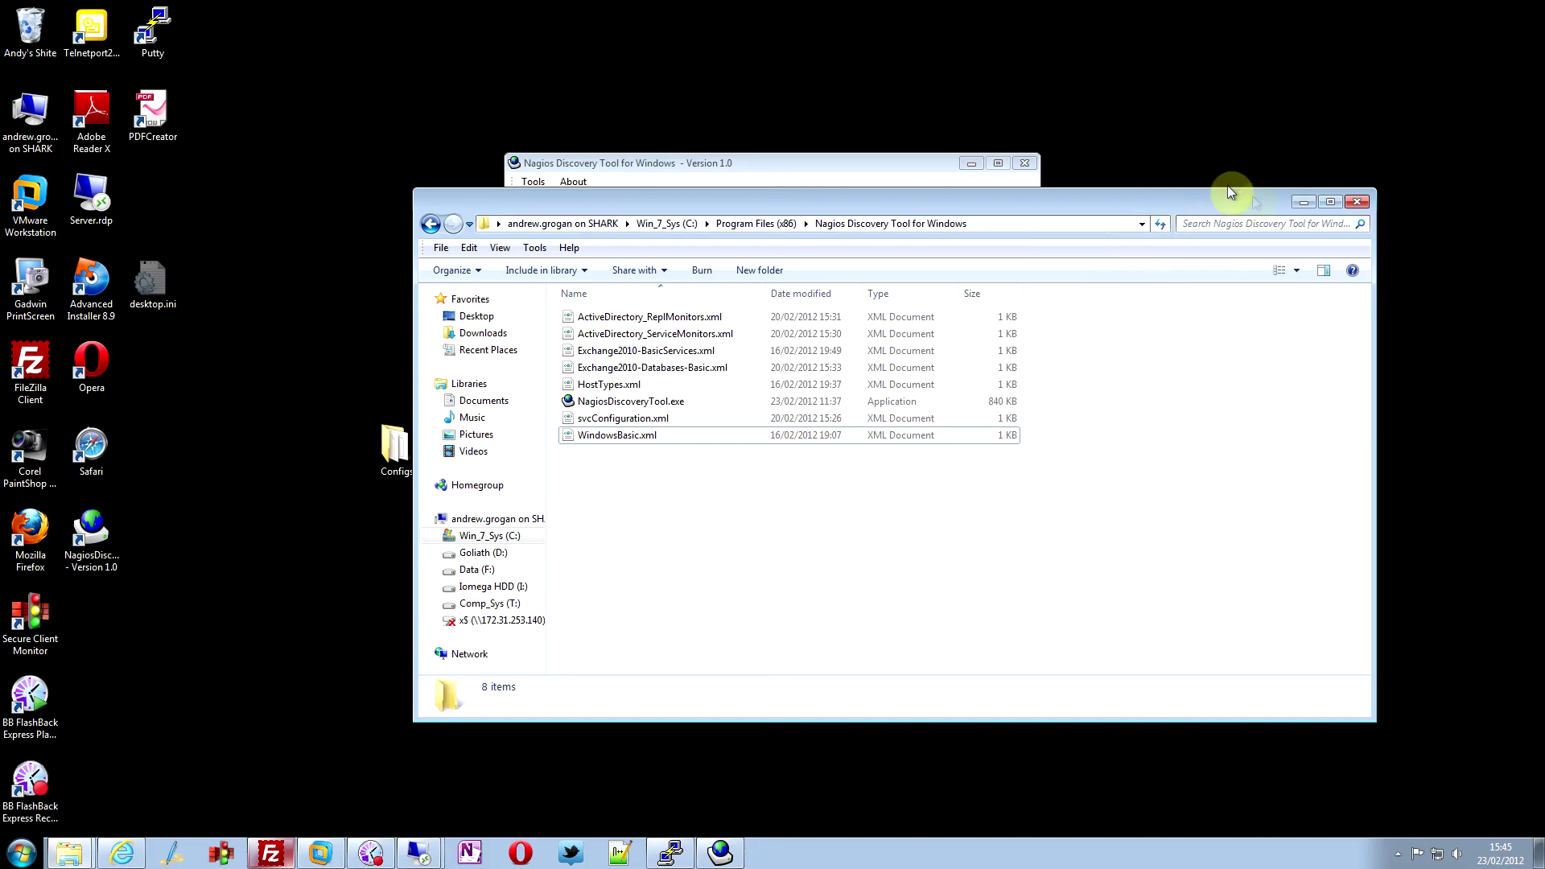
pyautogui.click(1304, 201)
# Step: Load the existing windows.cfg from the Configs folder into the Nagios Discovery Tool
pyautogui.click(594, 276)
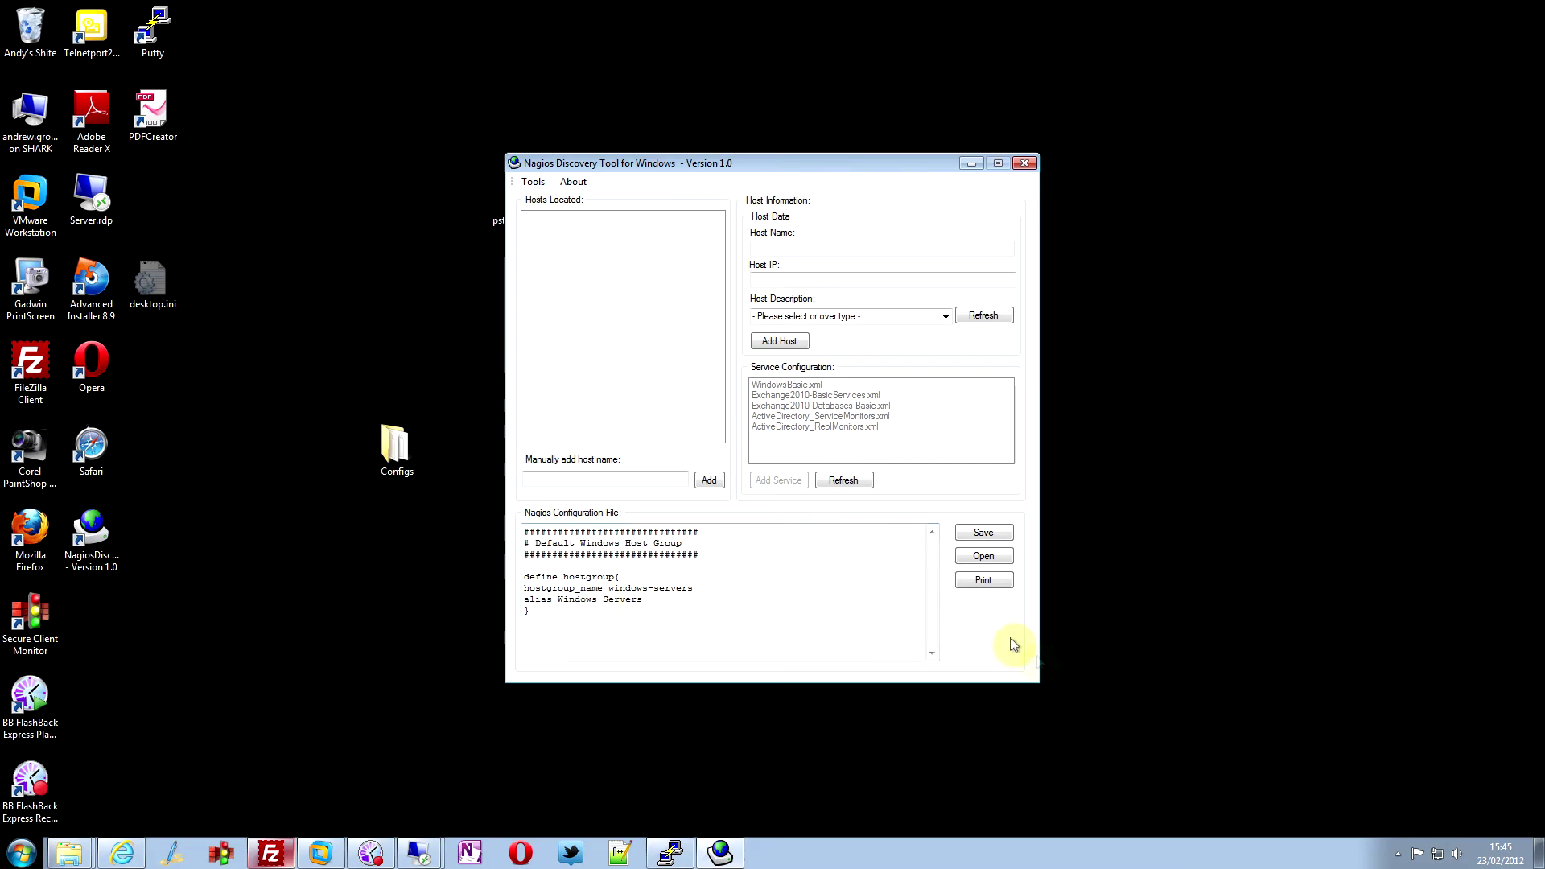
pyautogui.click(997, 563)
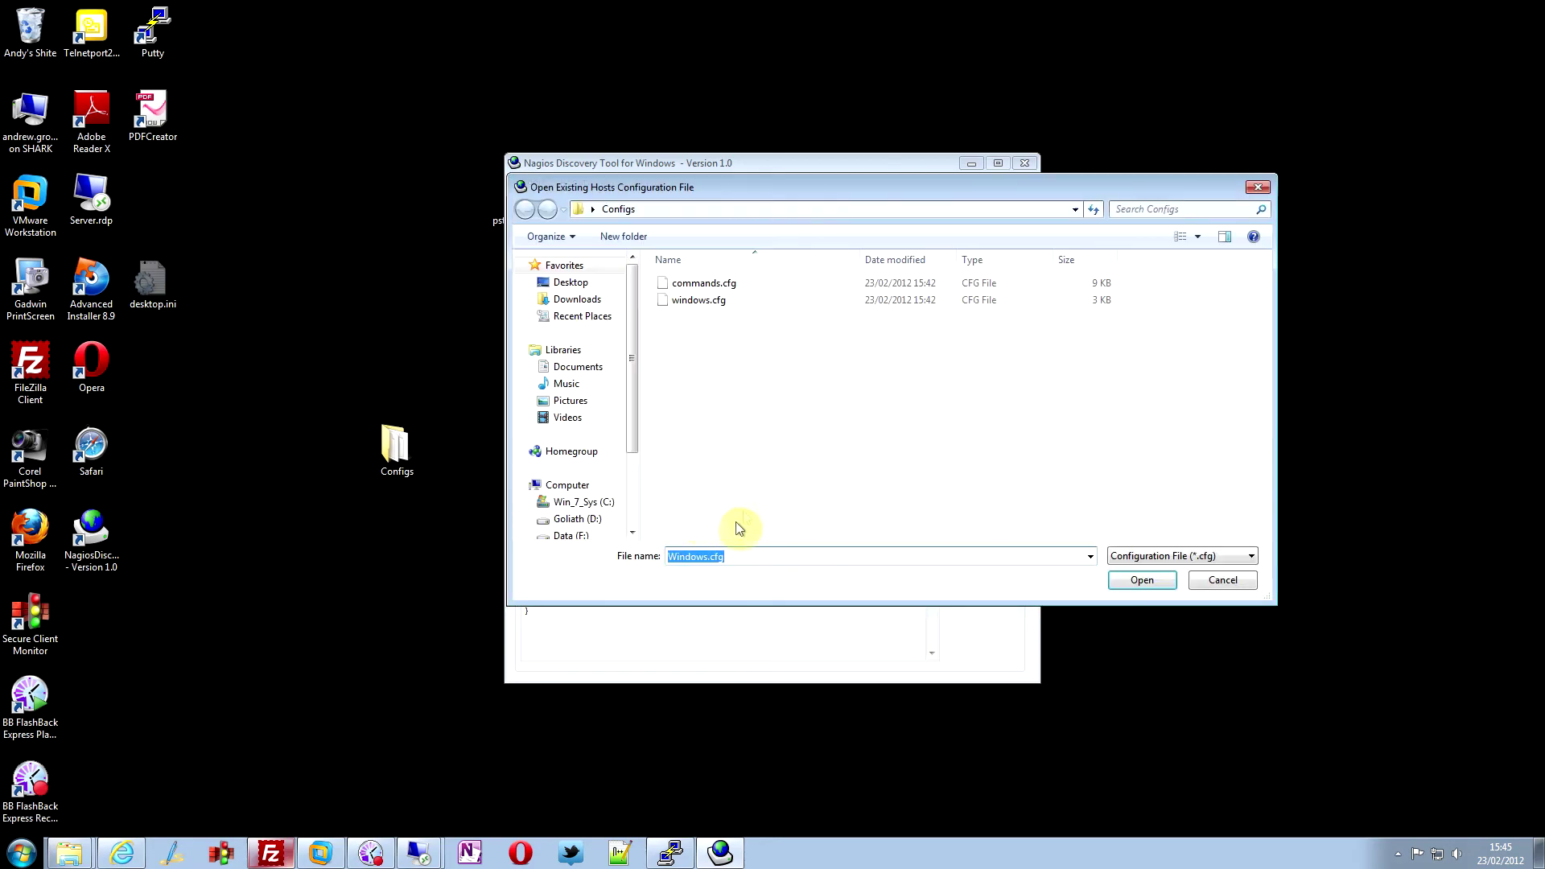
pyautogui.doubleClick(708, 300)
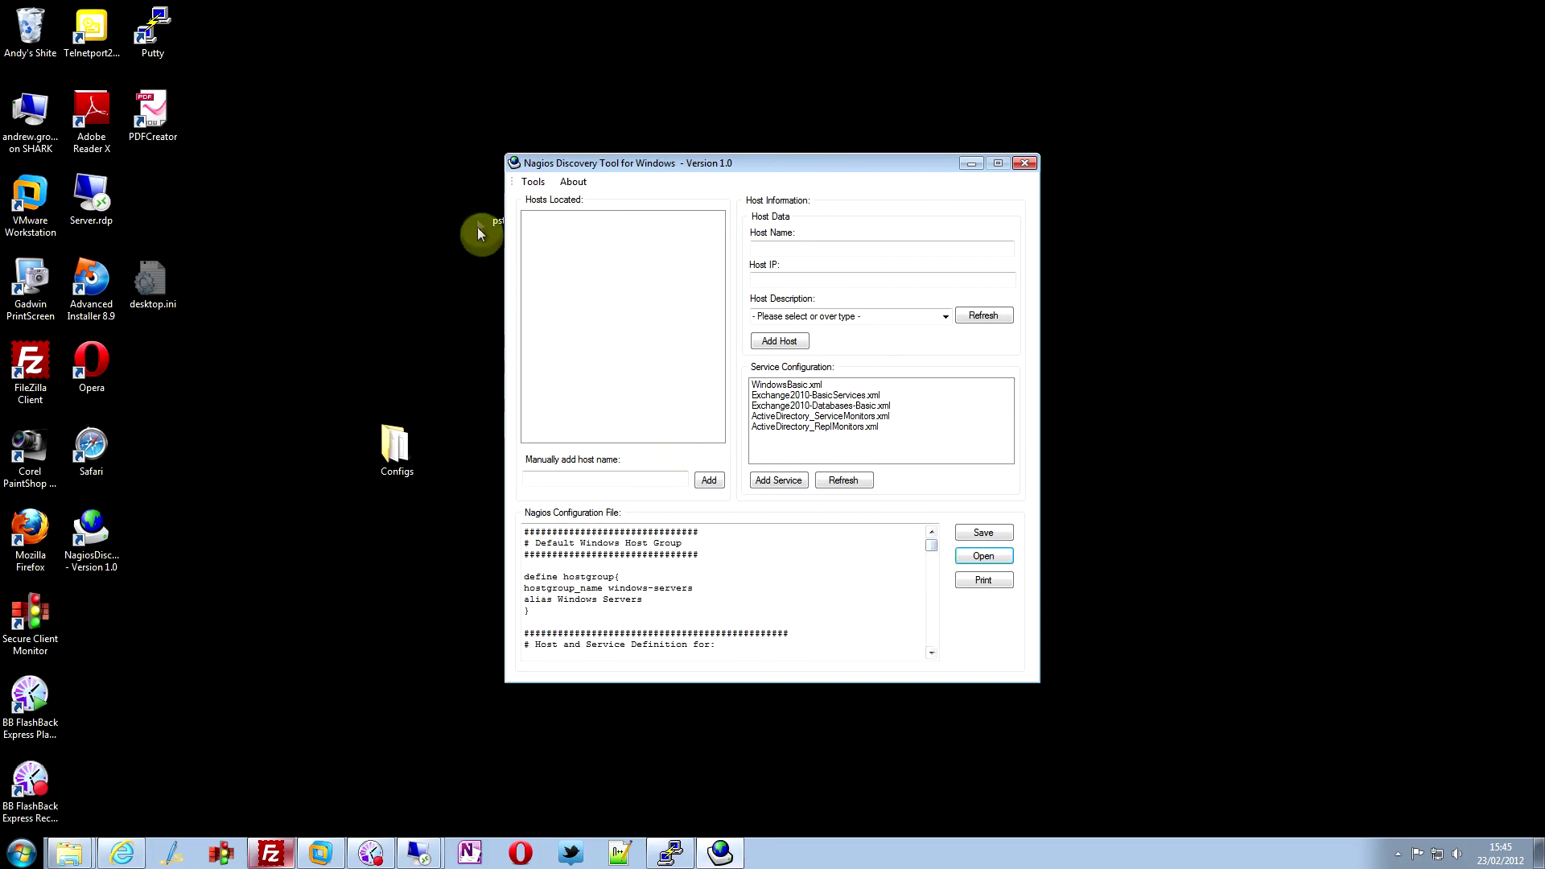
# Step: Scan the IP range 172.31.253.138 to 172.31.253.140 for hosts and close the scan dialog
pyautogui.click(533, 183)
pyautogui.click(546, 198)
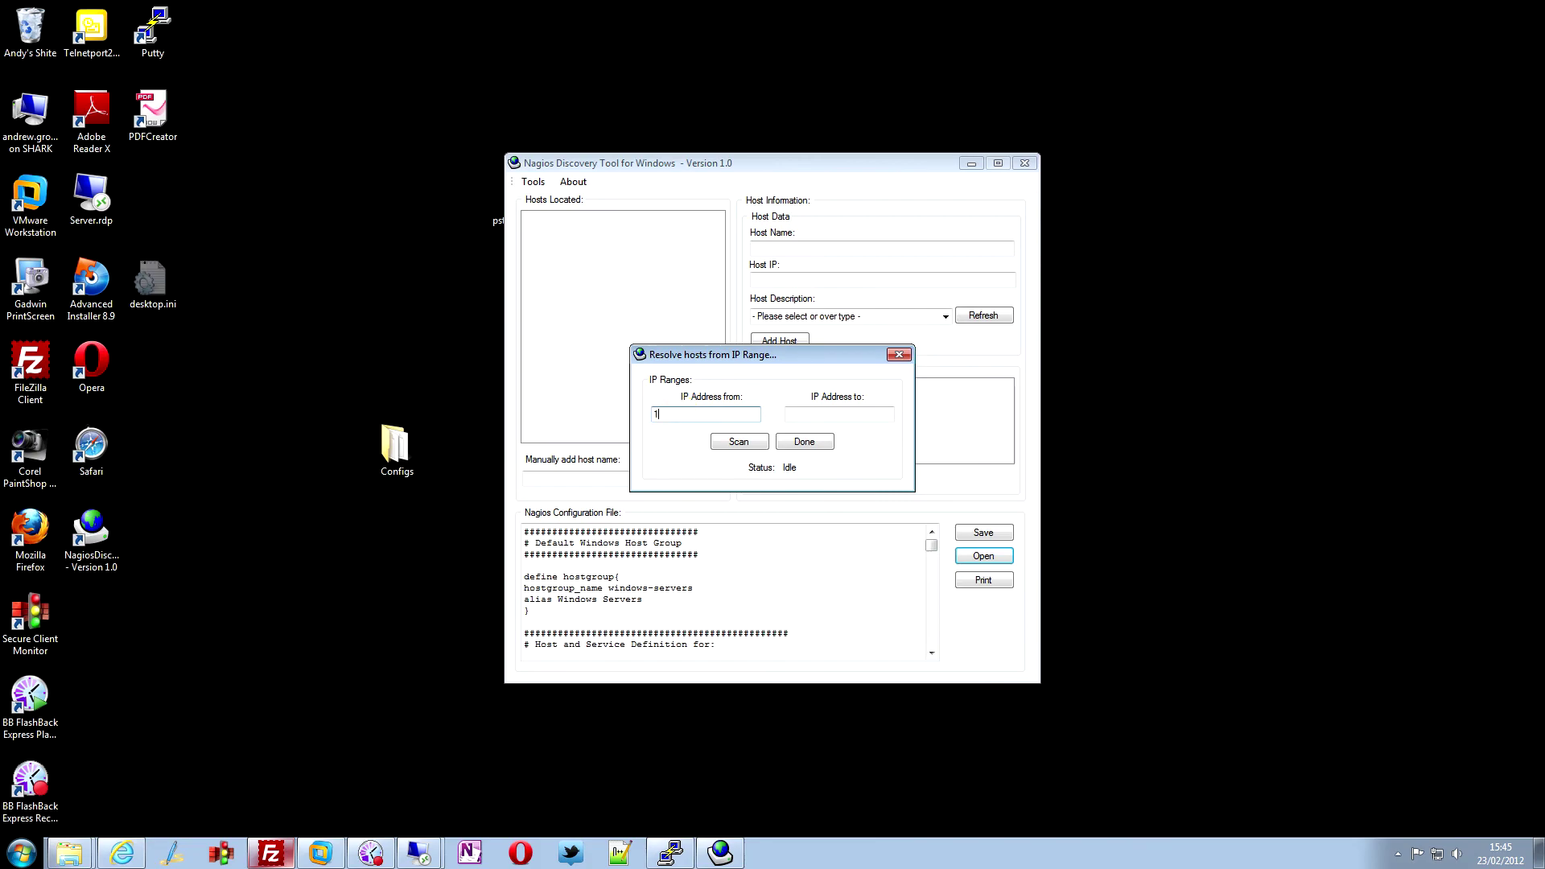
pyautogui.write('172.31.253.138')
pyautogui.press('Tab')
pyautogui.write('172.31.253.140')
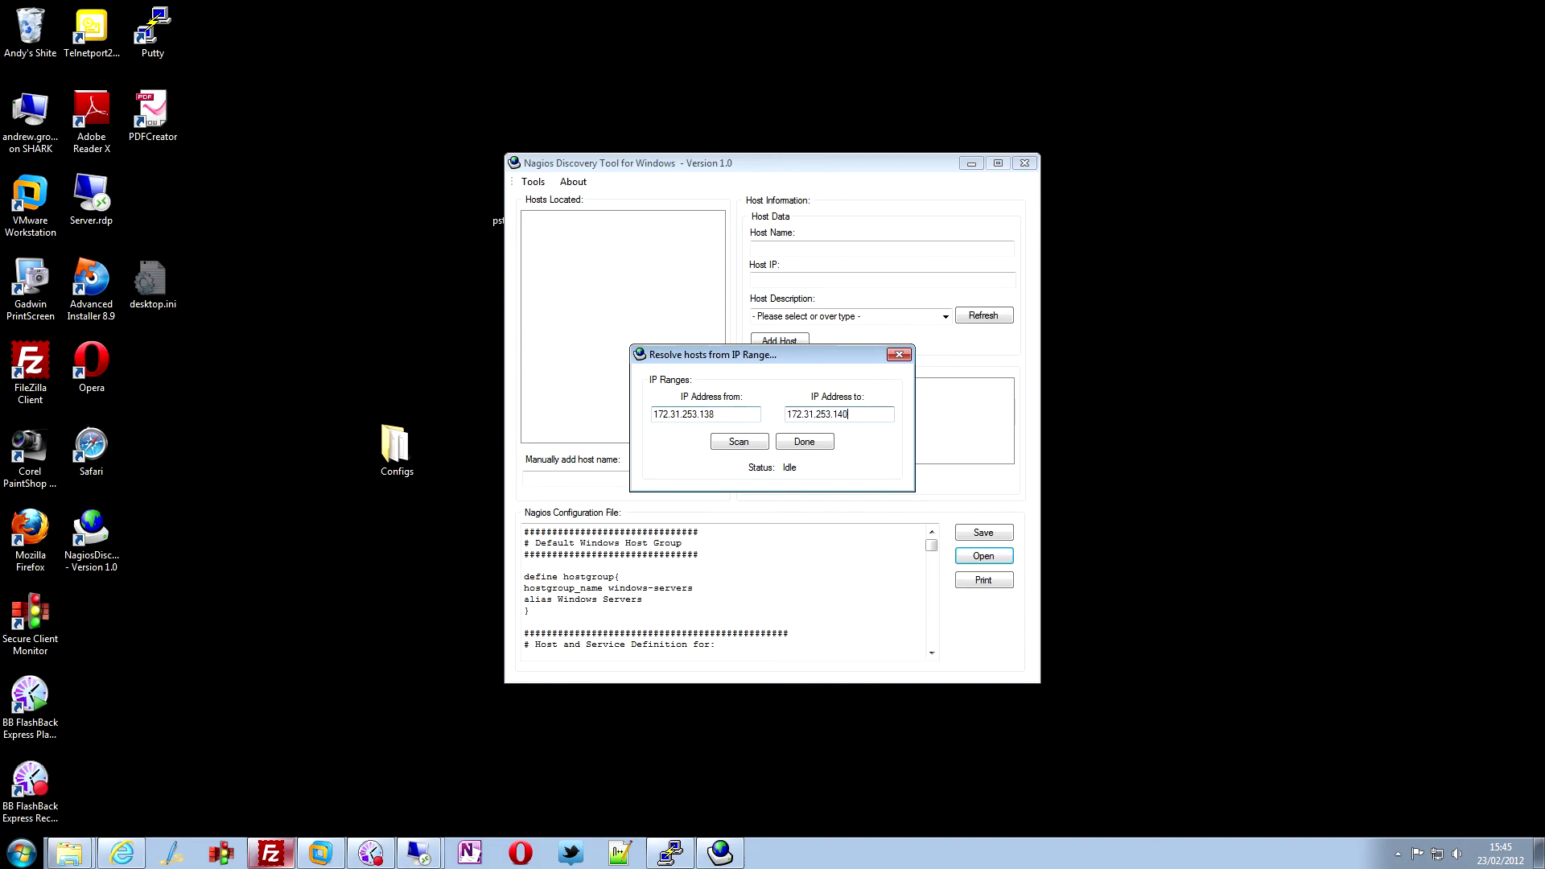
pyautogui.click(739, 441)
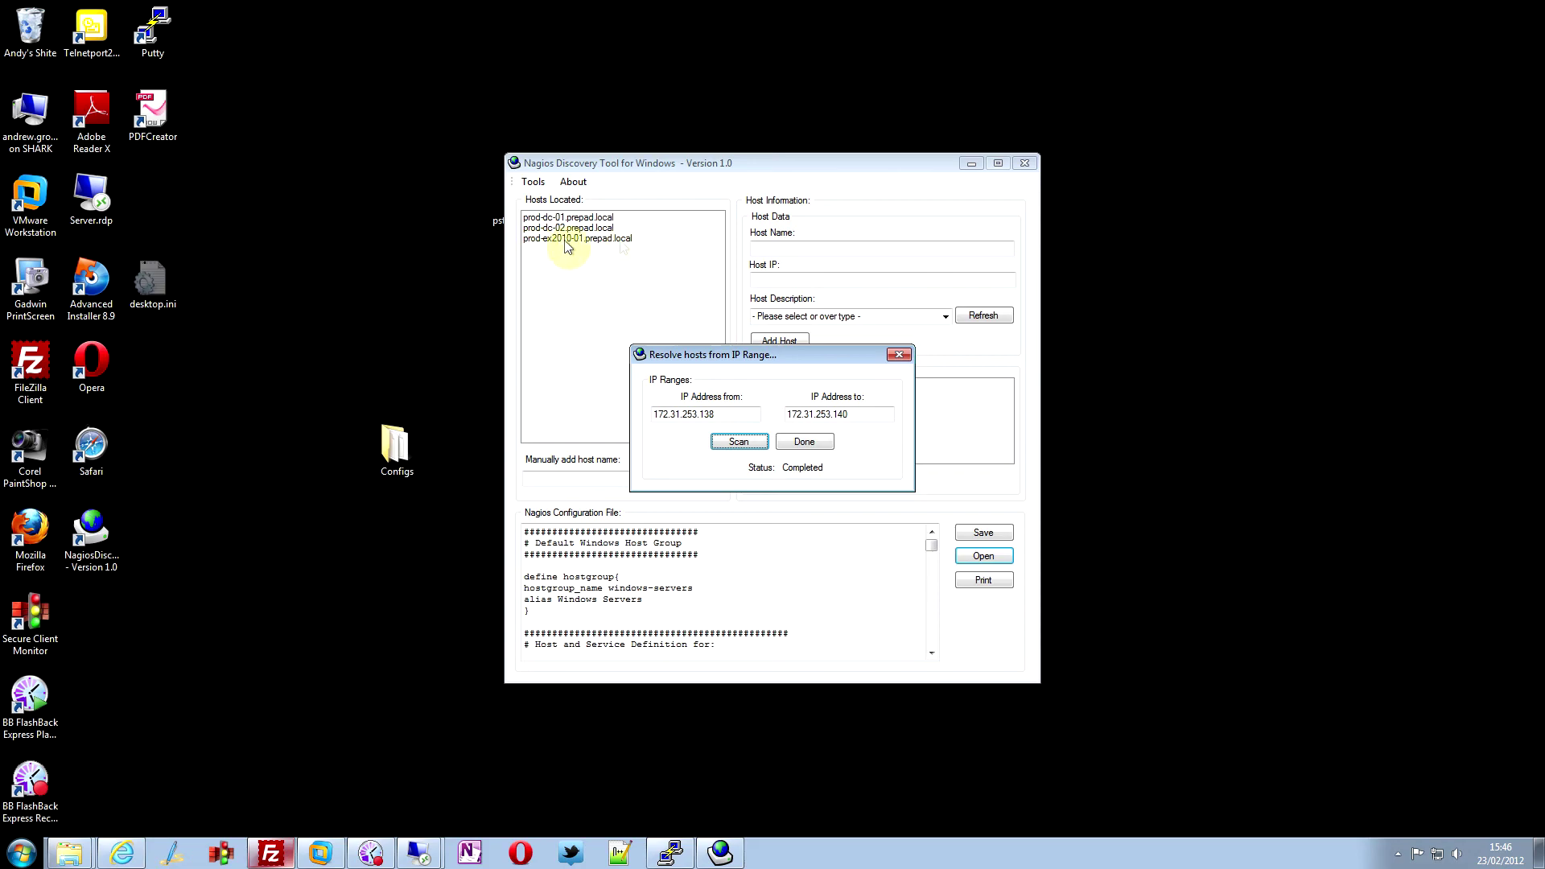
pyautogui.click(791, 441)
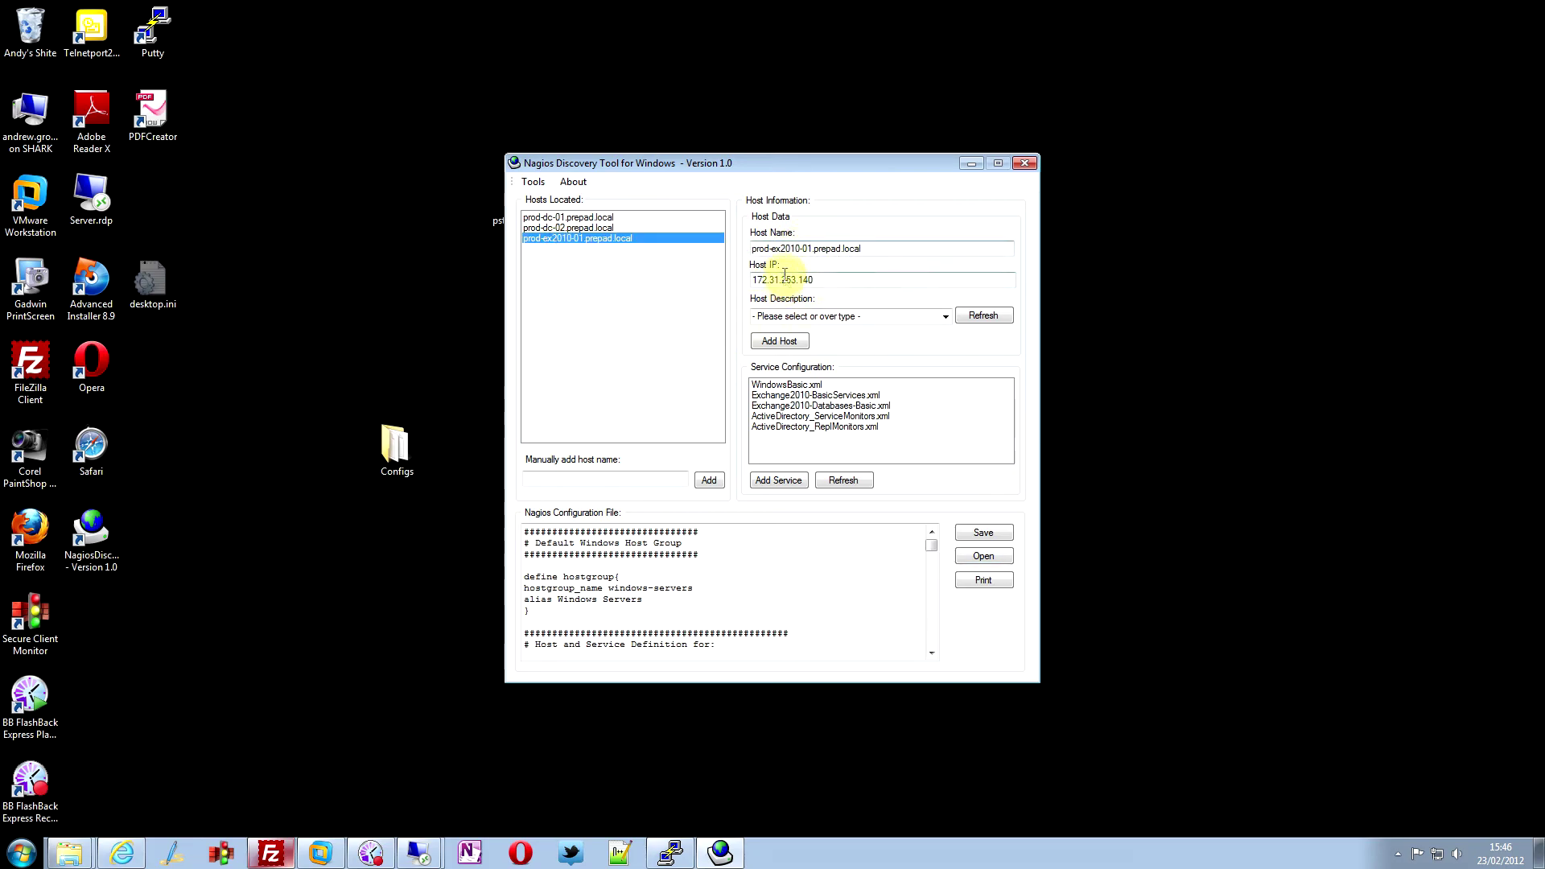
# Step: Add prod-ex2010-01.prepad.local to the configuration as an Exchange 2010 Server and check its host definition
pyautogui.click(947, 318)
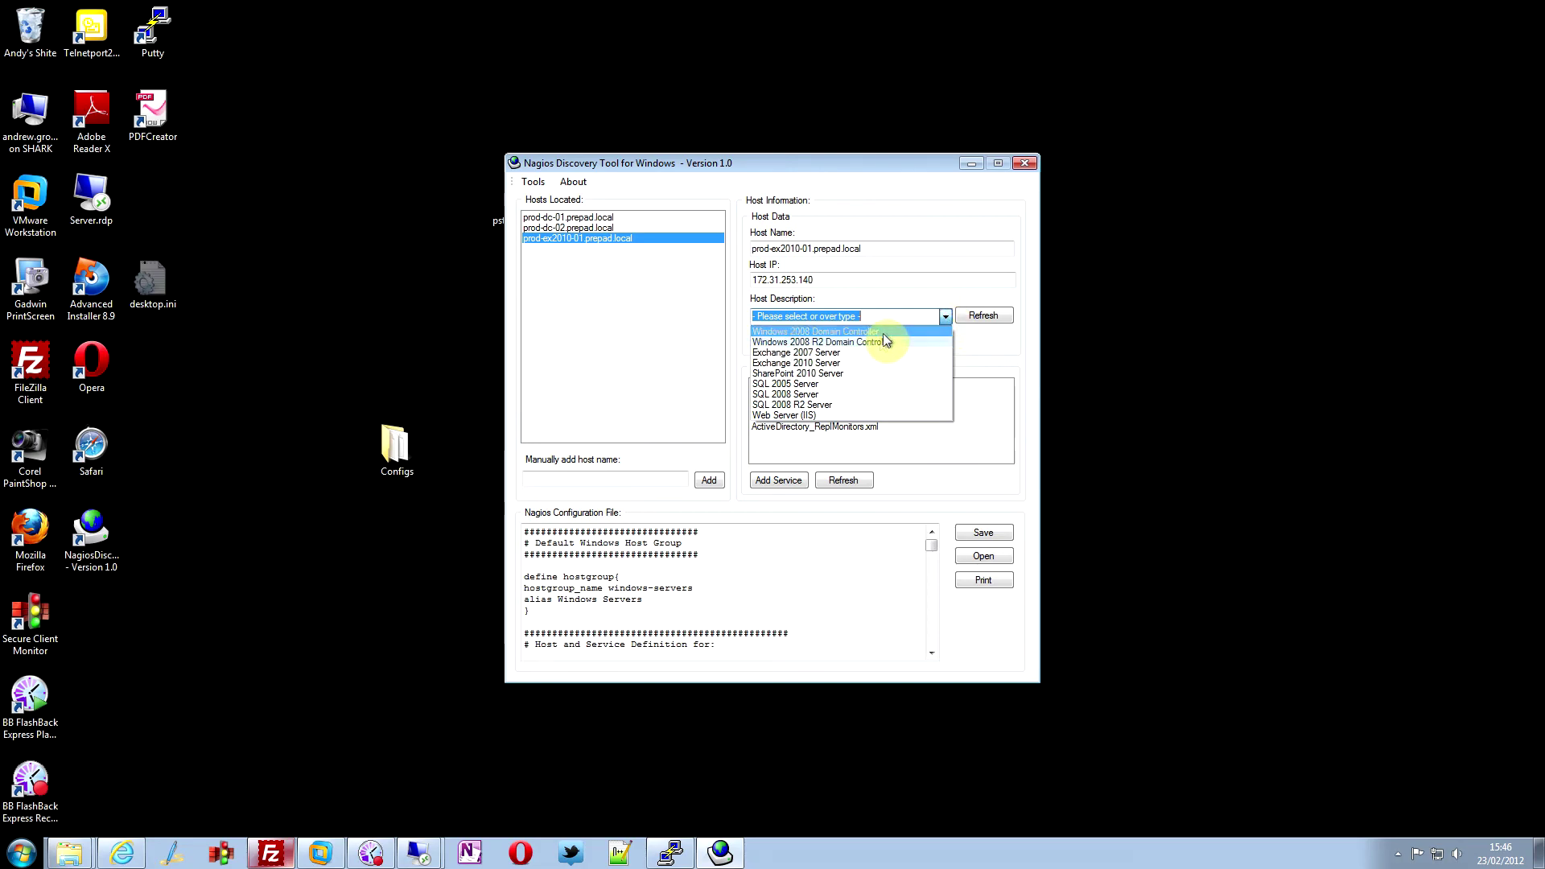
pyautogui.click(831, 362)
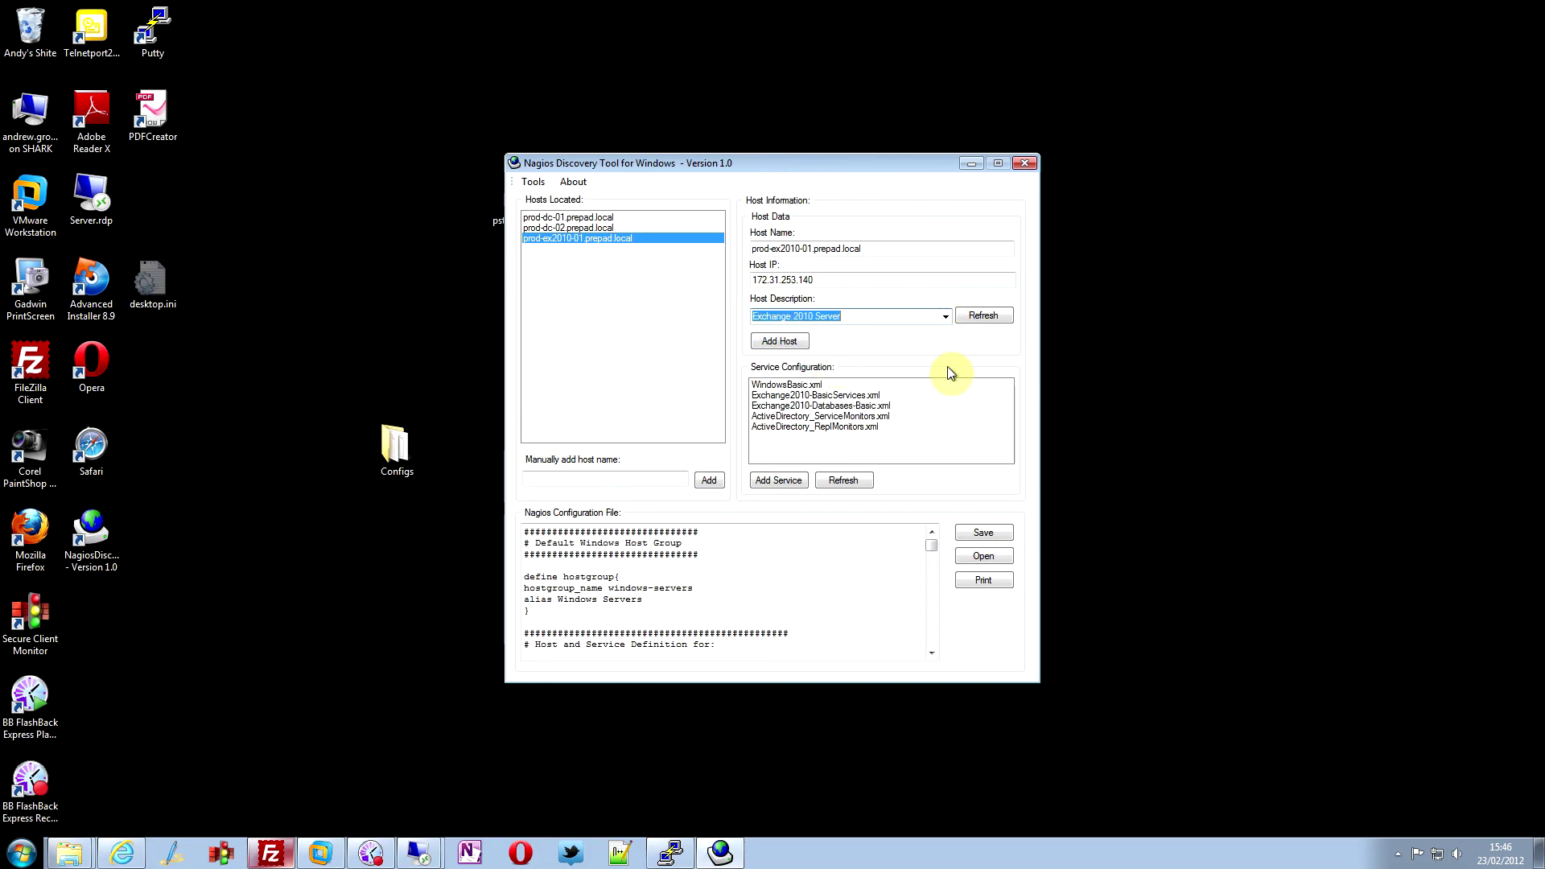
pyautogui.click(767, 346)
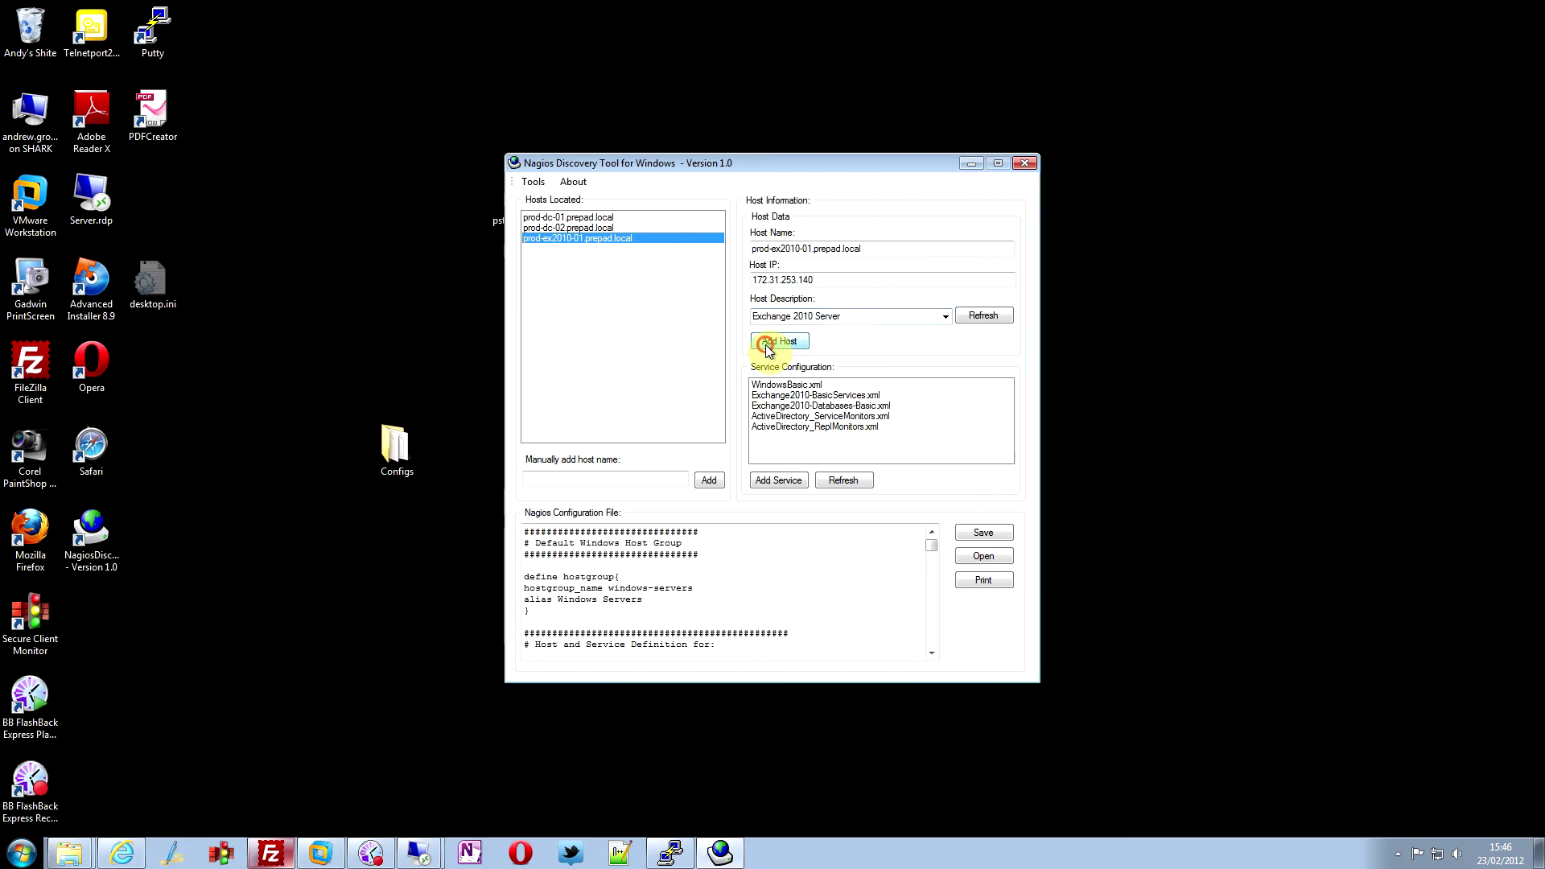
pyautogui.moveTo(936, 554); pyautogui.dragTo(932, 649)
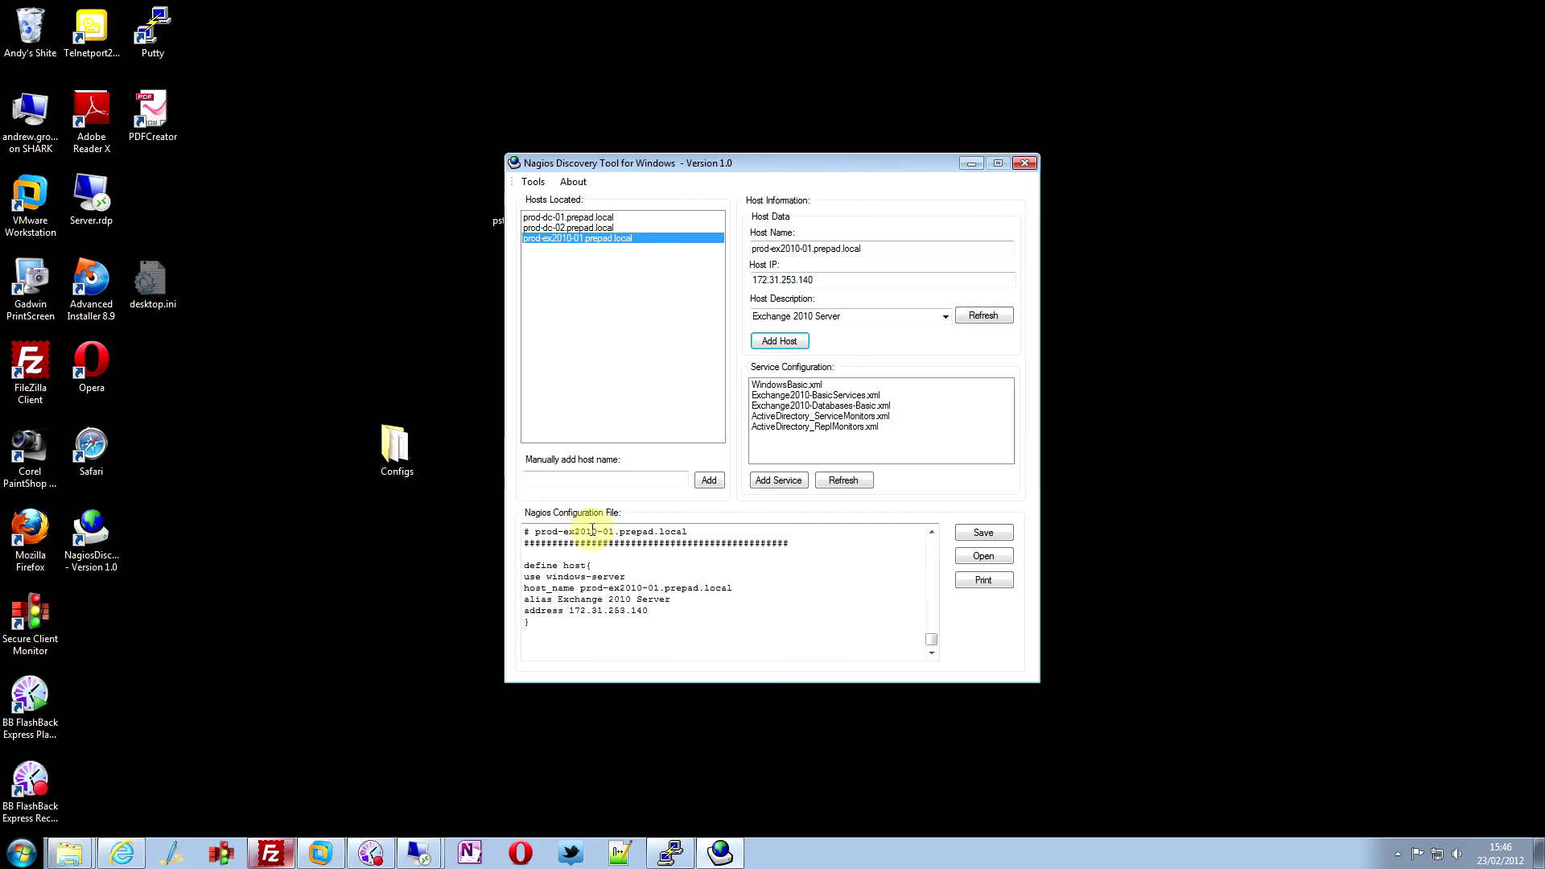
pyautogui.moveTo(930, 644); pyautogui.dragTo(924, 699)
pyautogui.click(532, 633)
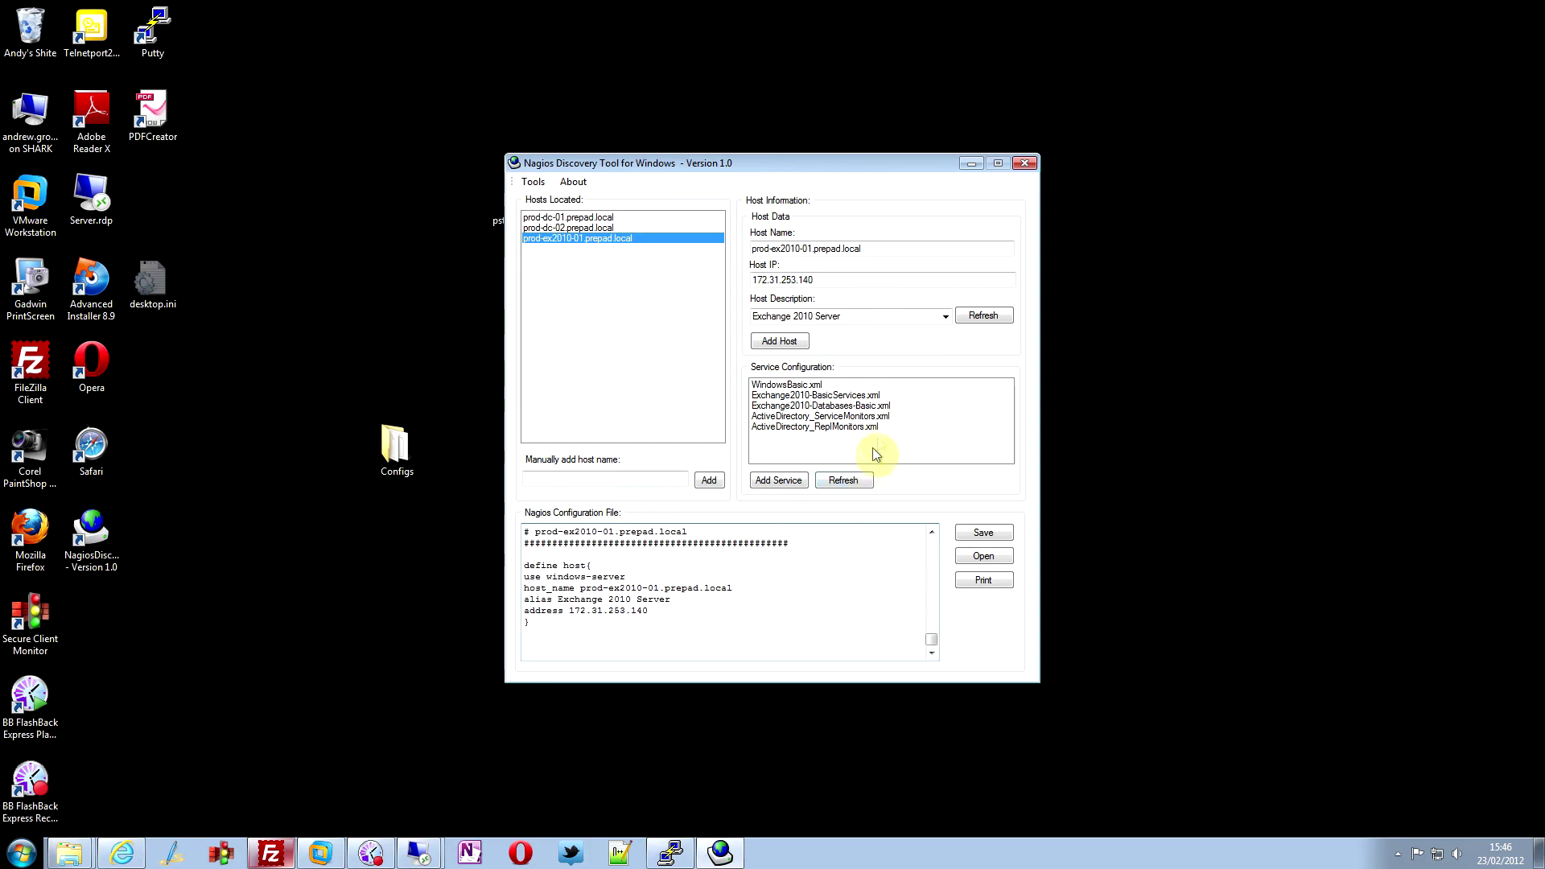
# Step: Add the Exchange2010-BasicServices.xml, Exchange2010-Databases-Basic.xml and WindowsBasic.xml services to prod-ex2010-01.prepad.local and check the generated definitions
pyautogui.click(857, 395)
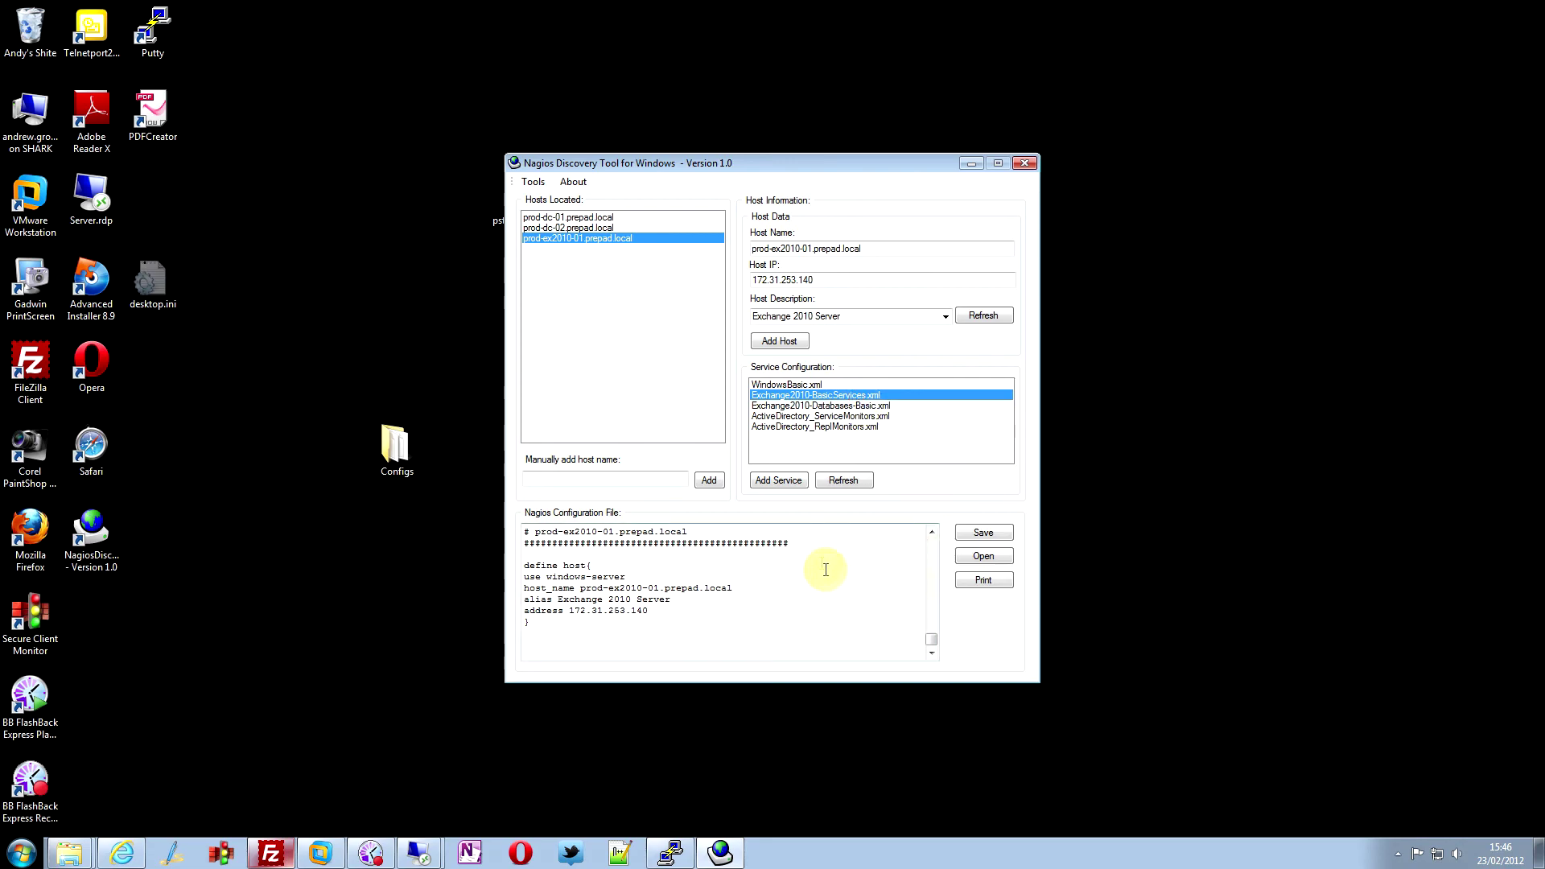
pyautogui.click(787, 486)
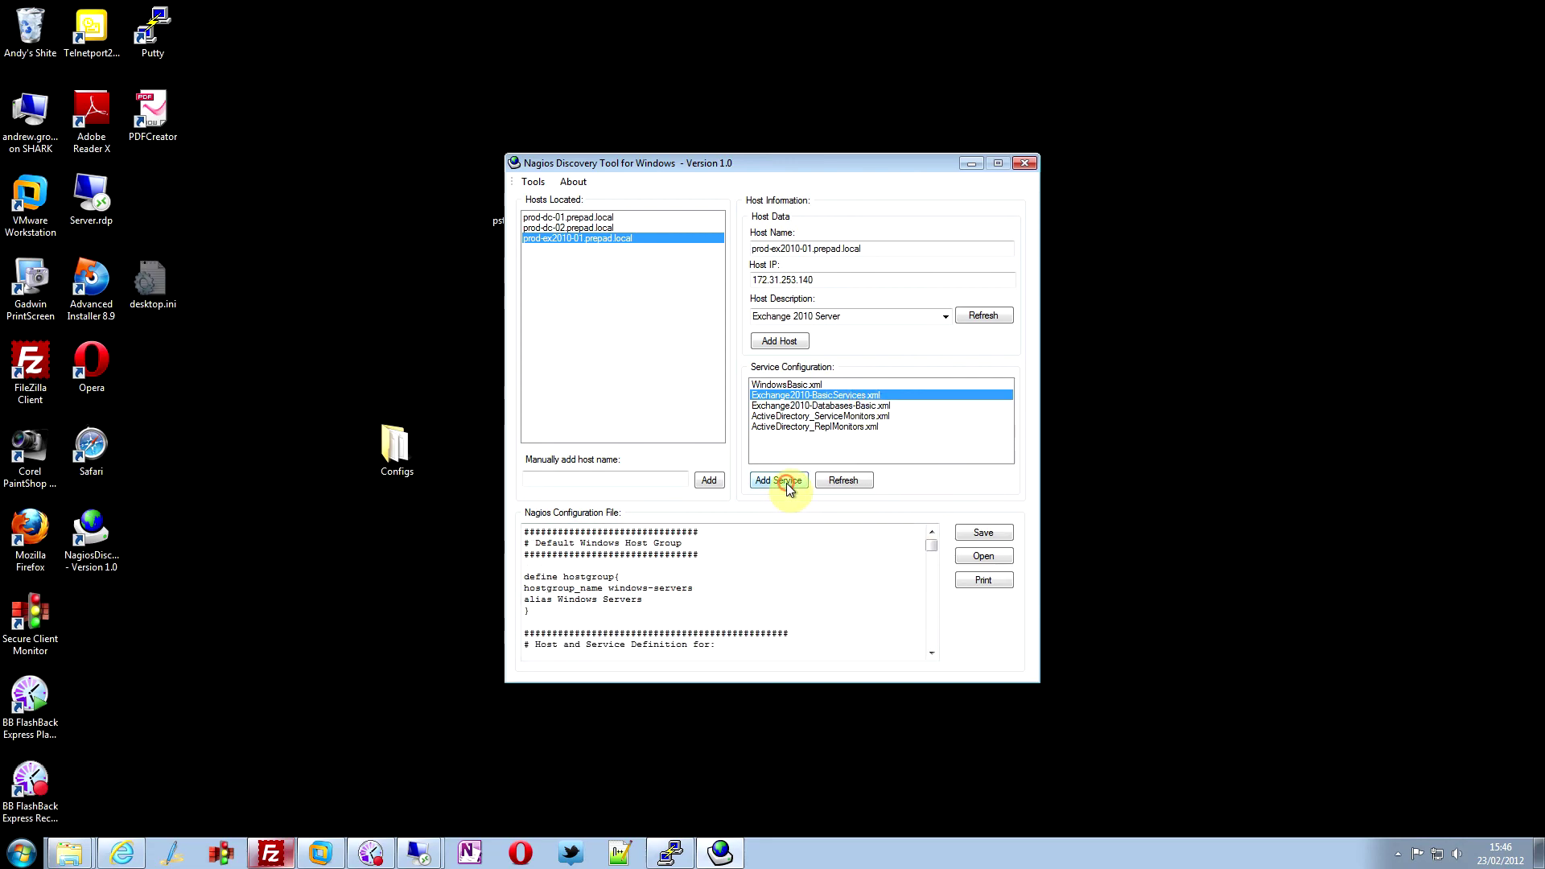
pyautogui.click(854, 406)
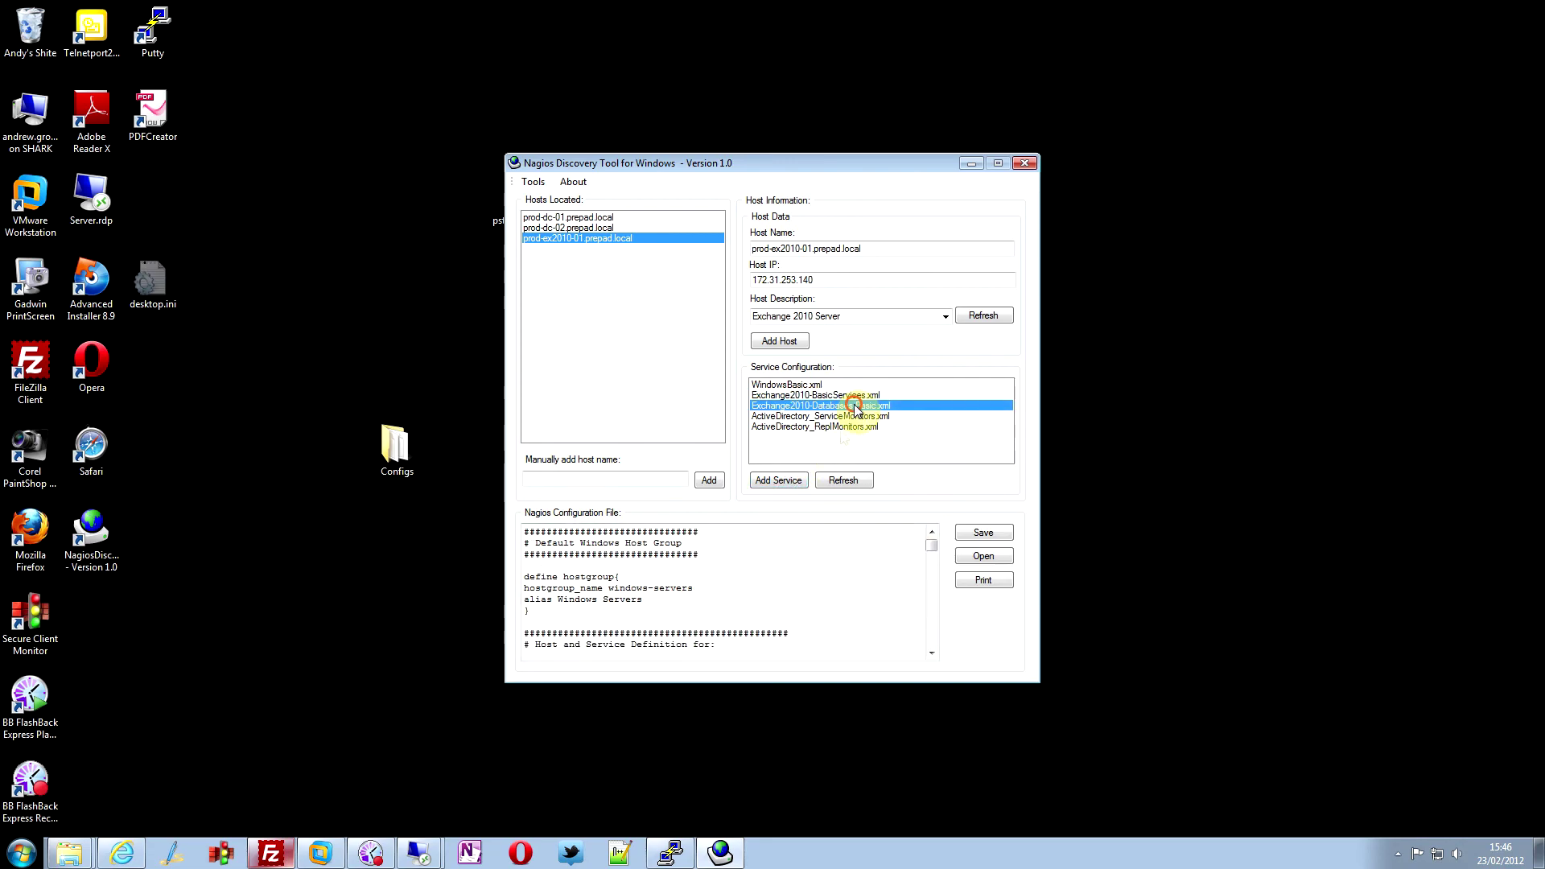
pyautogui.click(783, 484)
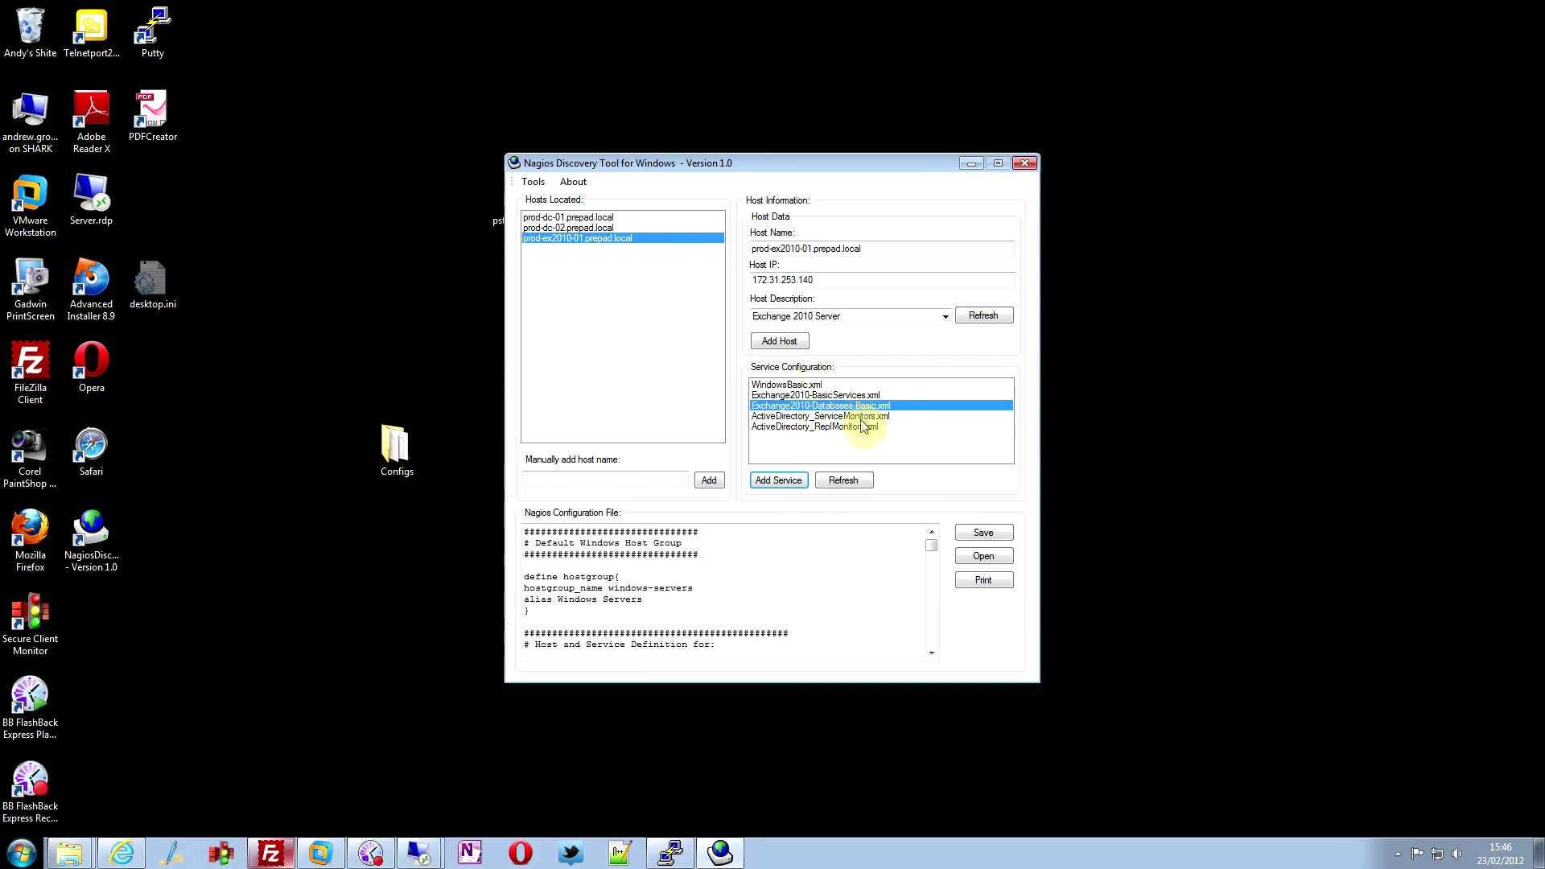
pyautogui.click(802, 394)
pyautogui.click(788, 385)
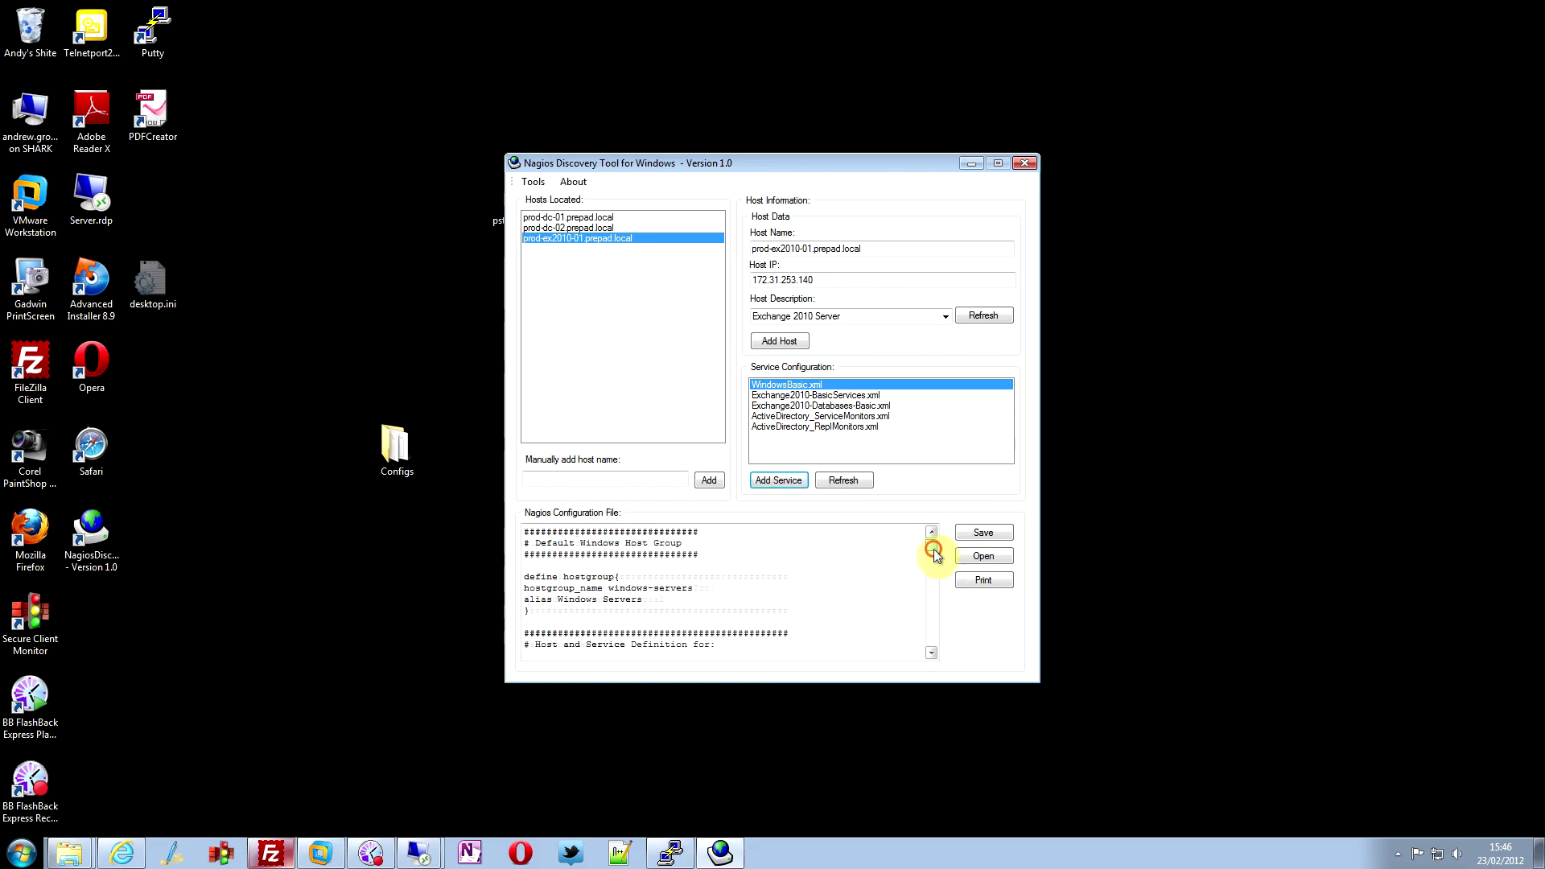
pyautogui.moveTo(931, 545); pyautogui.dragTo(934, 647)
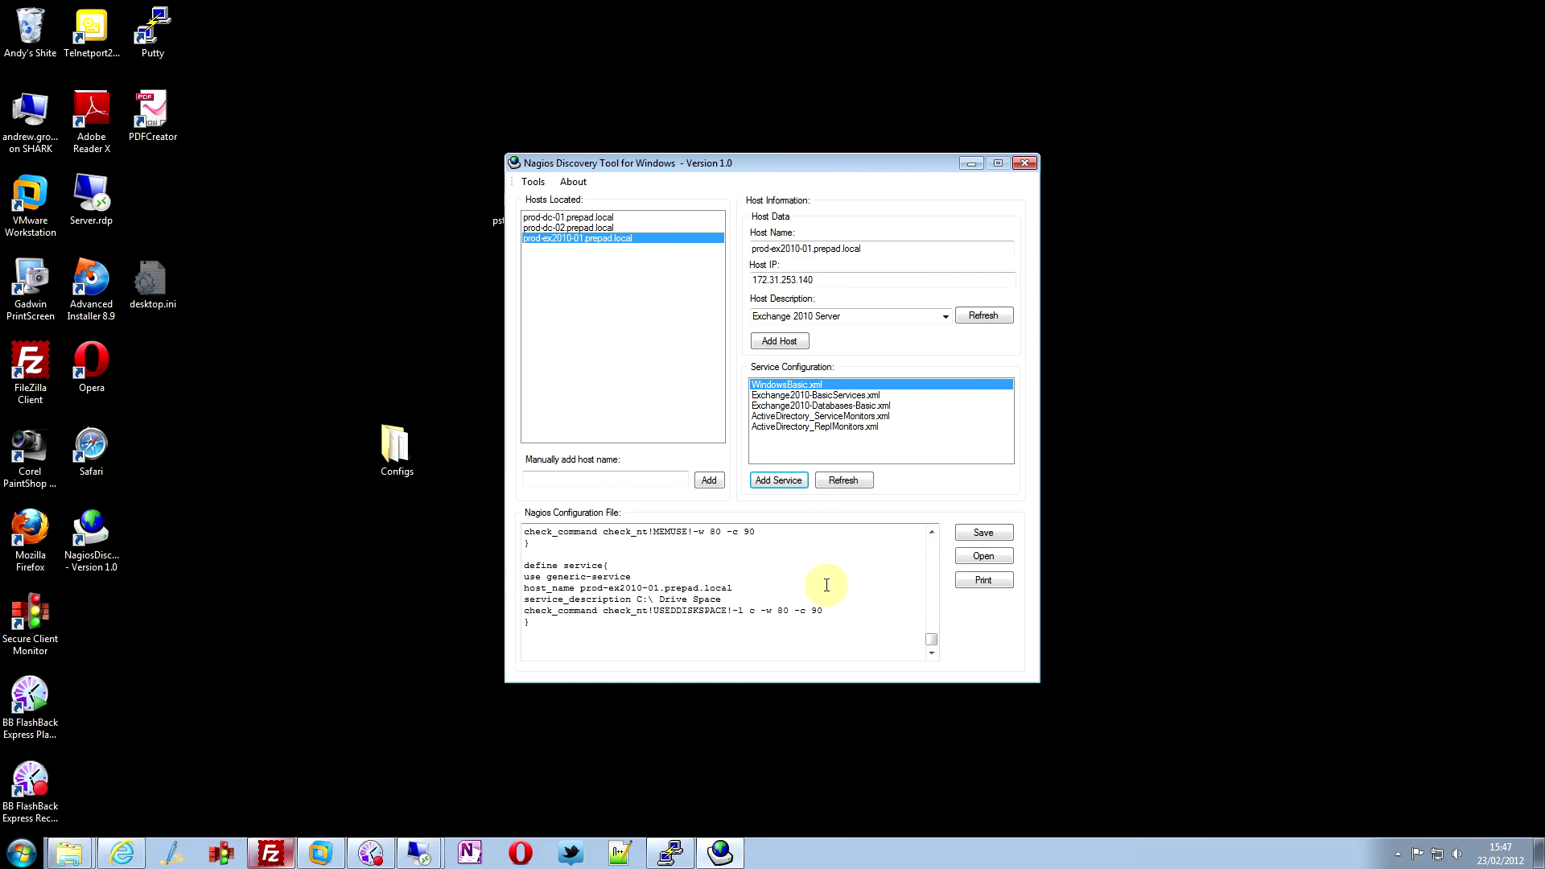
# Step: Save the Nagios configuration as windows.cfg in the Configs folder, replacing the existing file
pyautogui.click(986, 534)
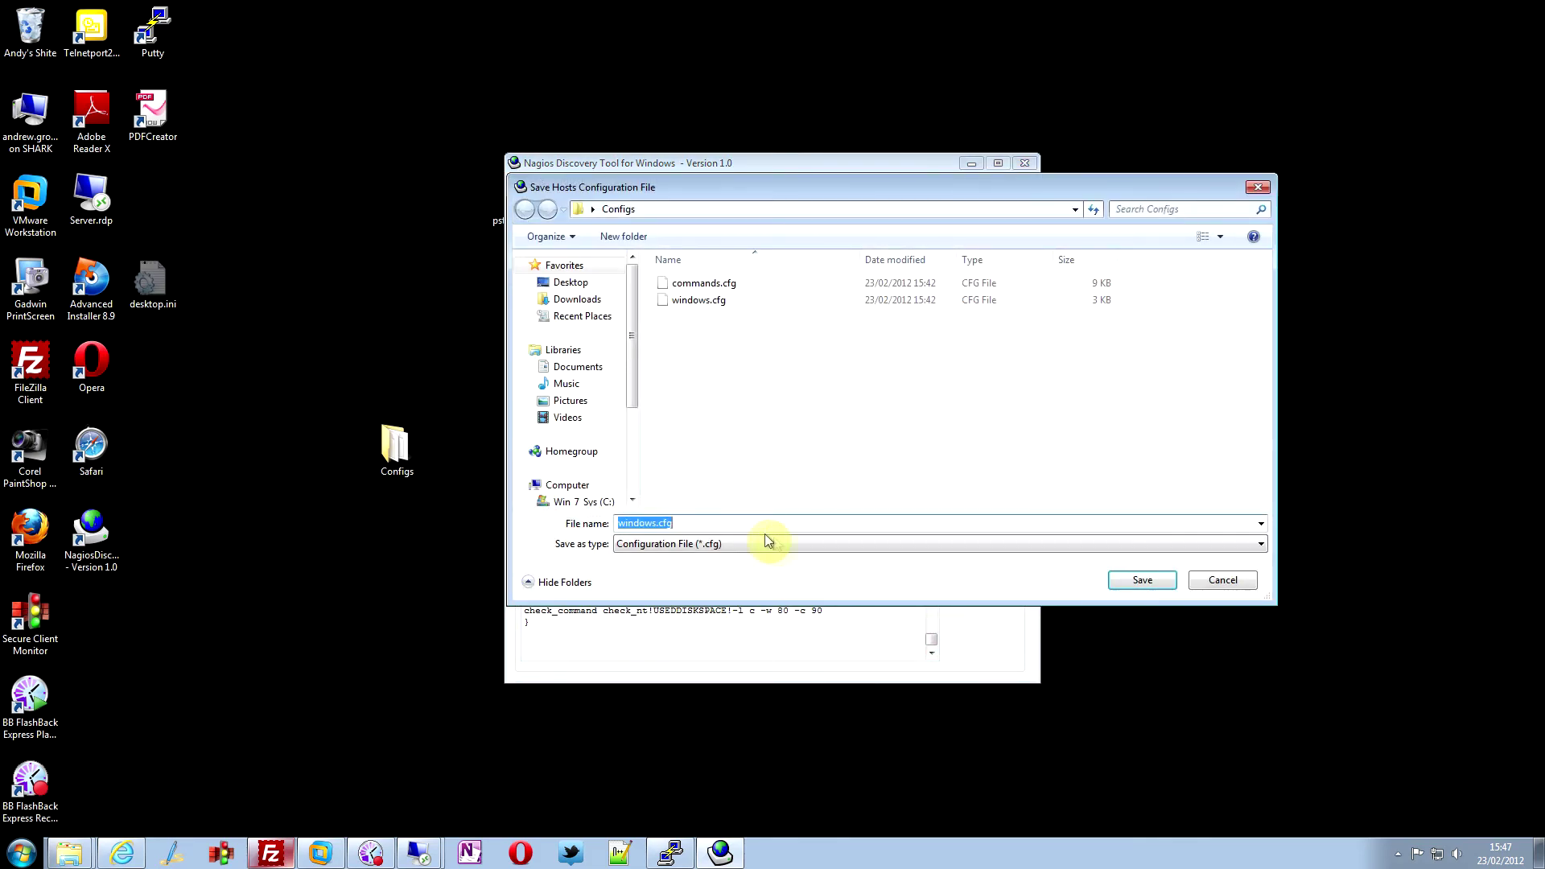
pyautogui.click(1135, 579)
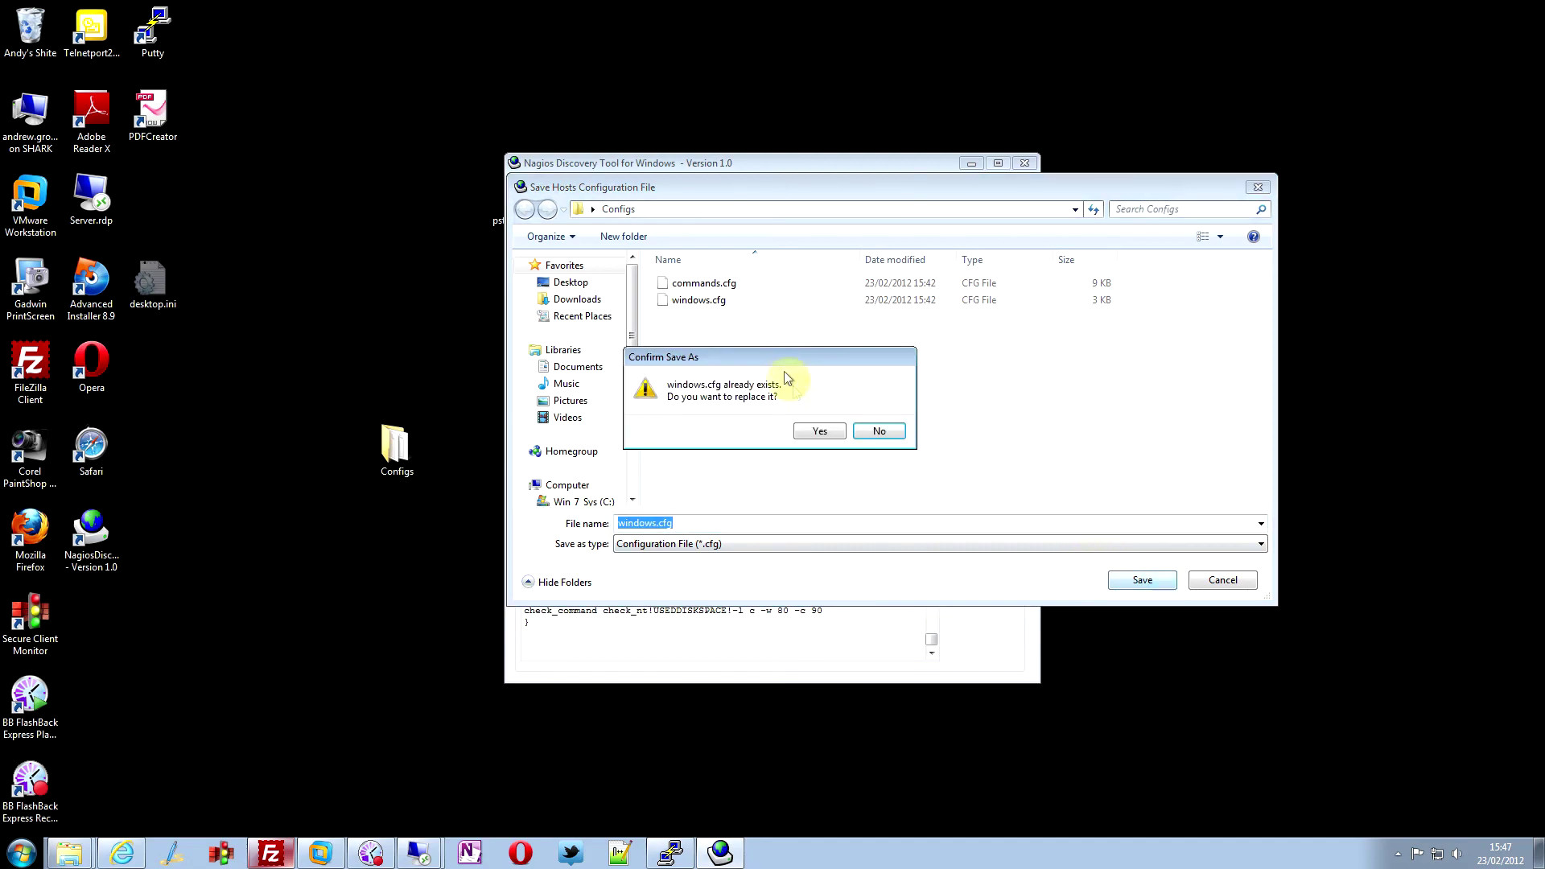
pyautogui.click(820, 430)
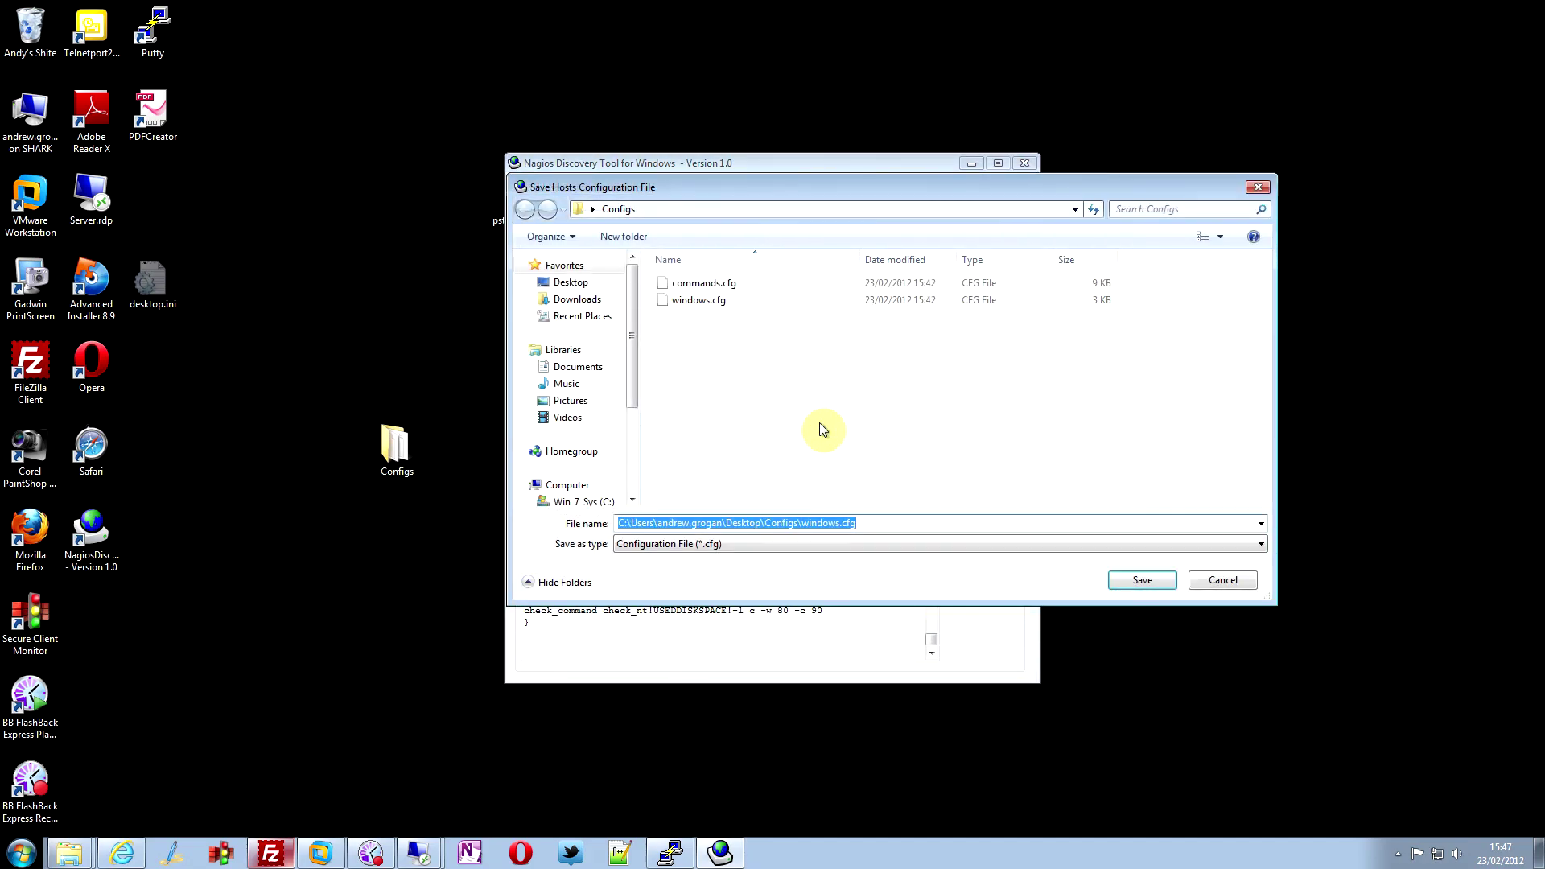
pyautogui.click(1140, 581)
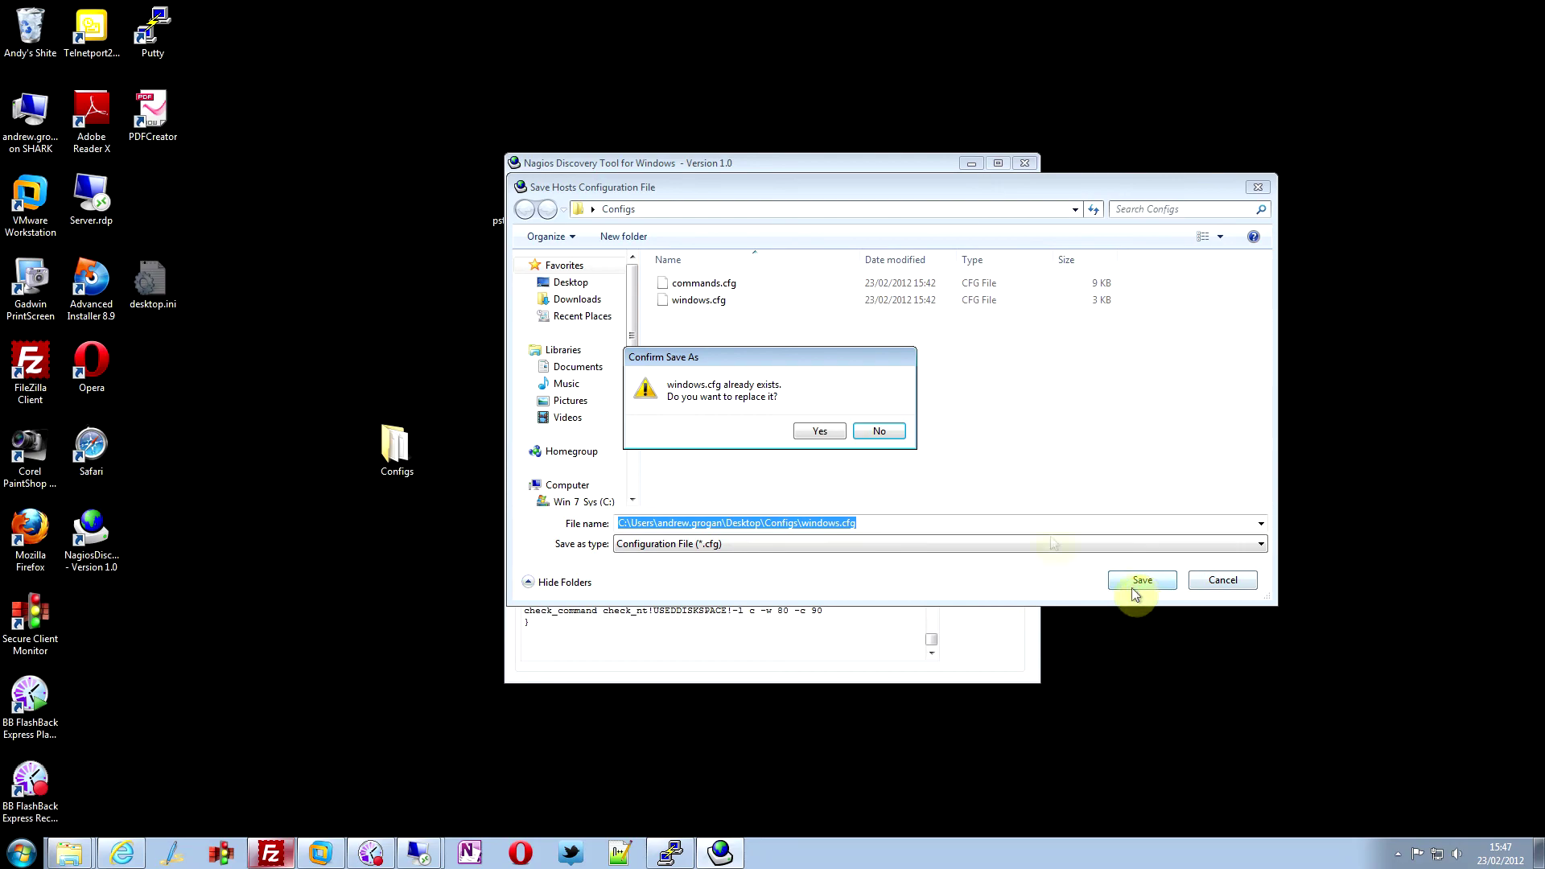
pyautogui.click(799, 429)
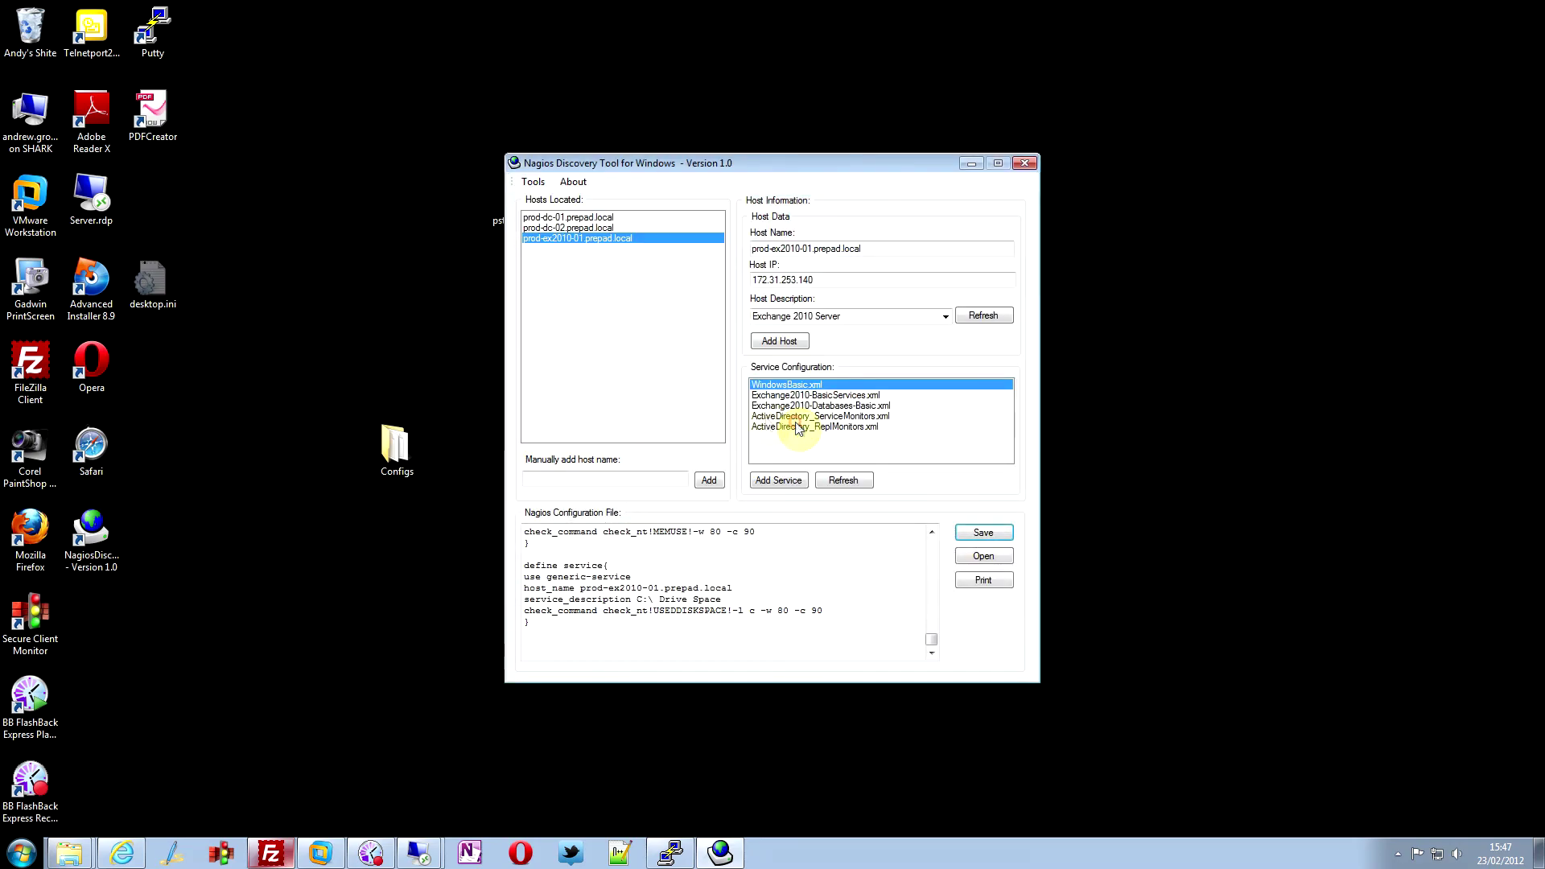
# Step: Switch to FileZilla and upload windows.cfg to /usr/local/nagios/etc/objects, overwriting the file on the server
pyautogui.click(287, 845)
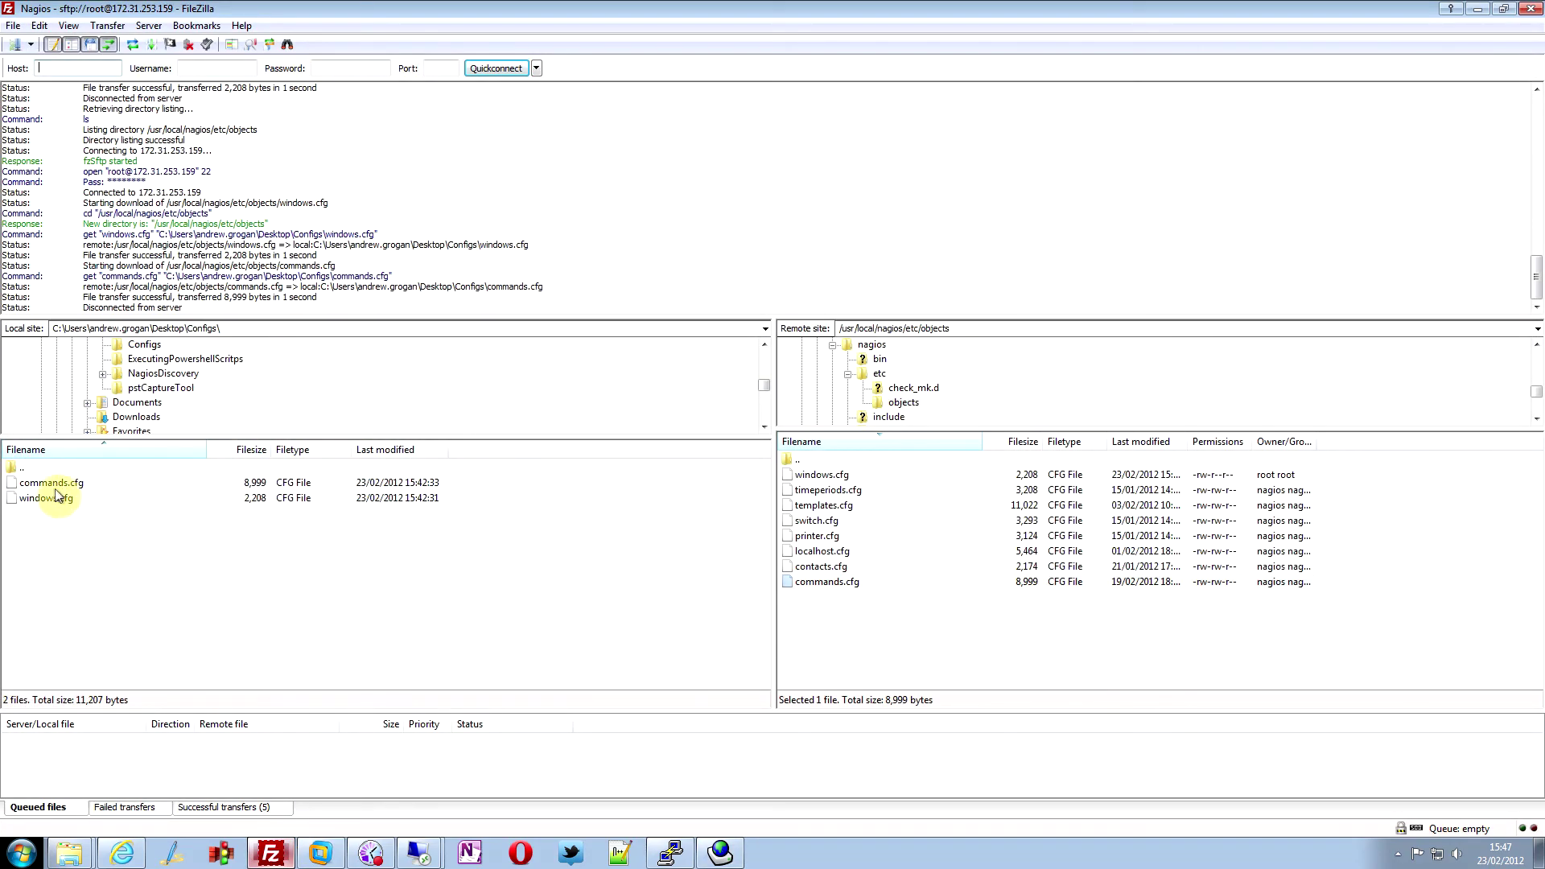
pyautogui.moveTo(39, 501); pyautogui.dragTo(959, 623)
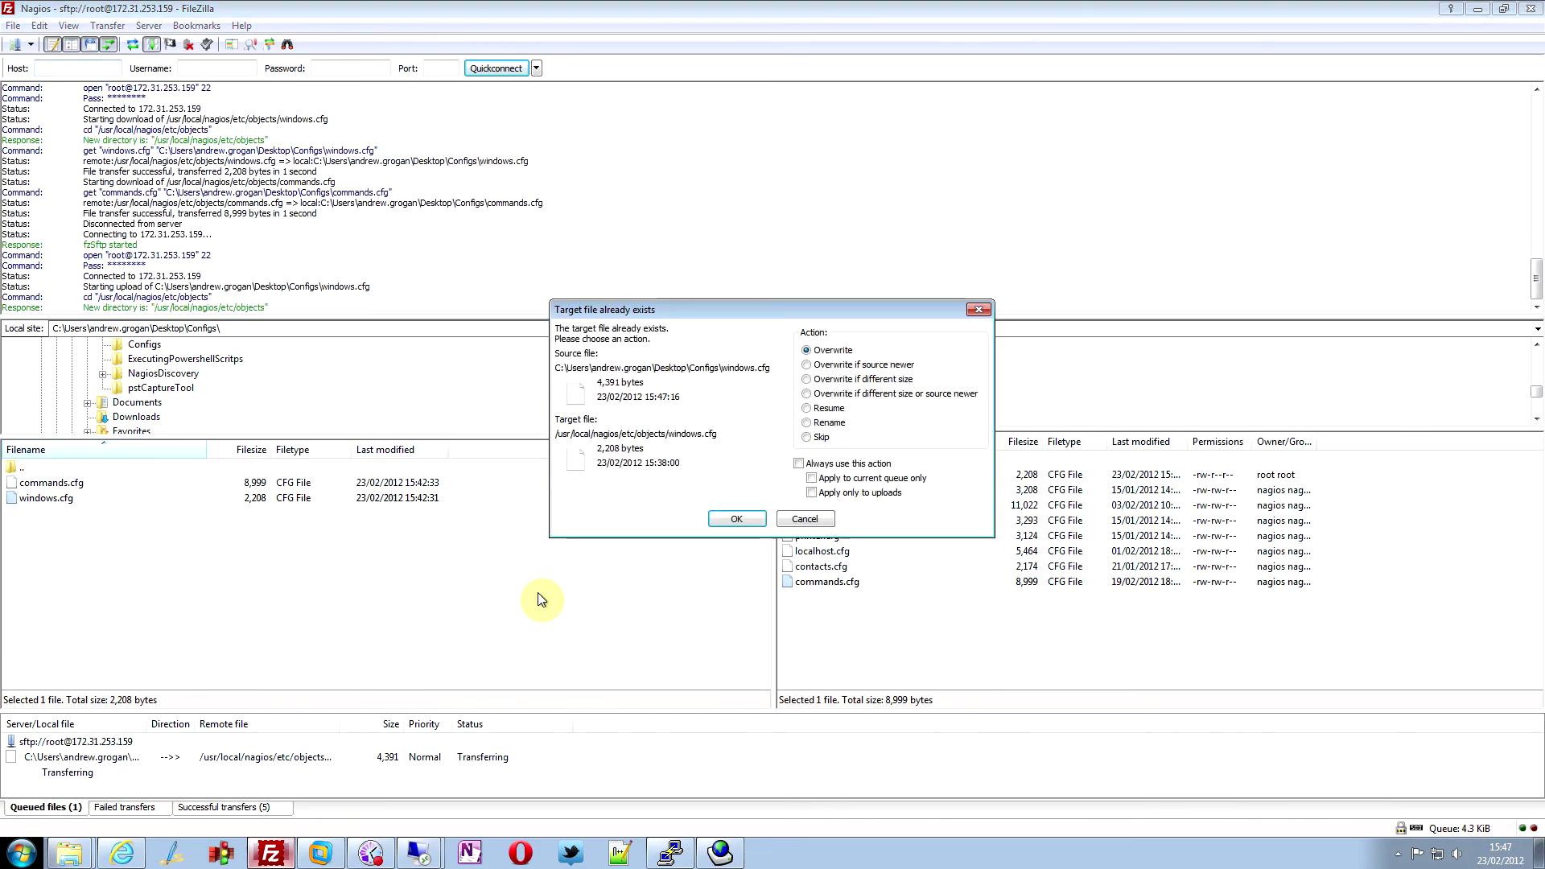
pyautogui.click(726, 524)
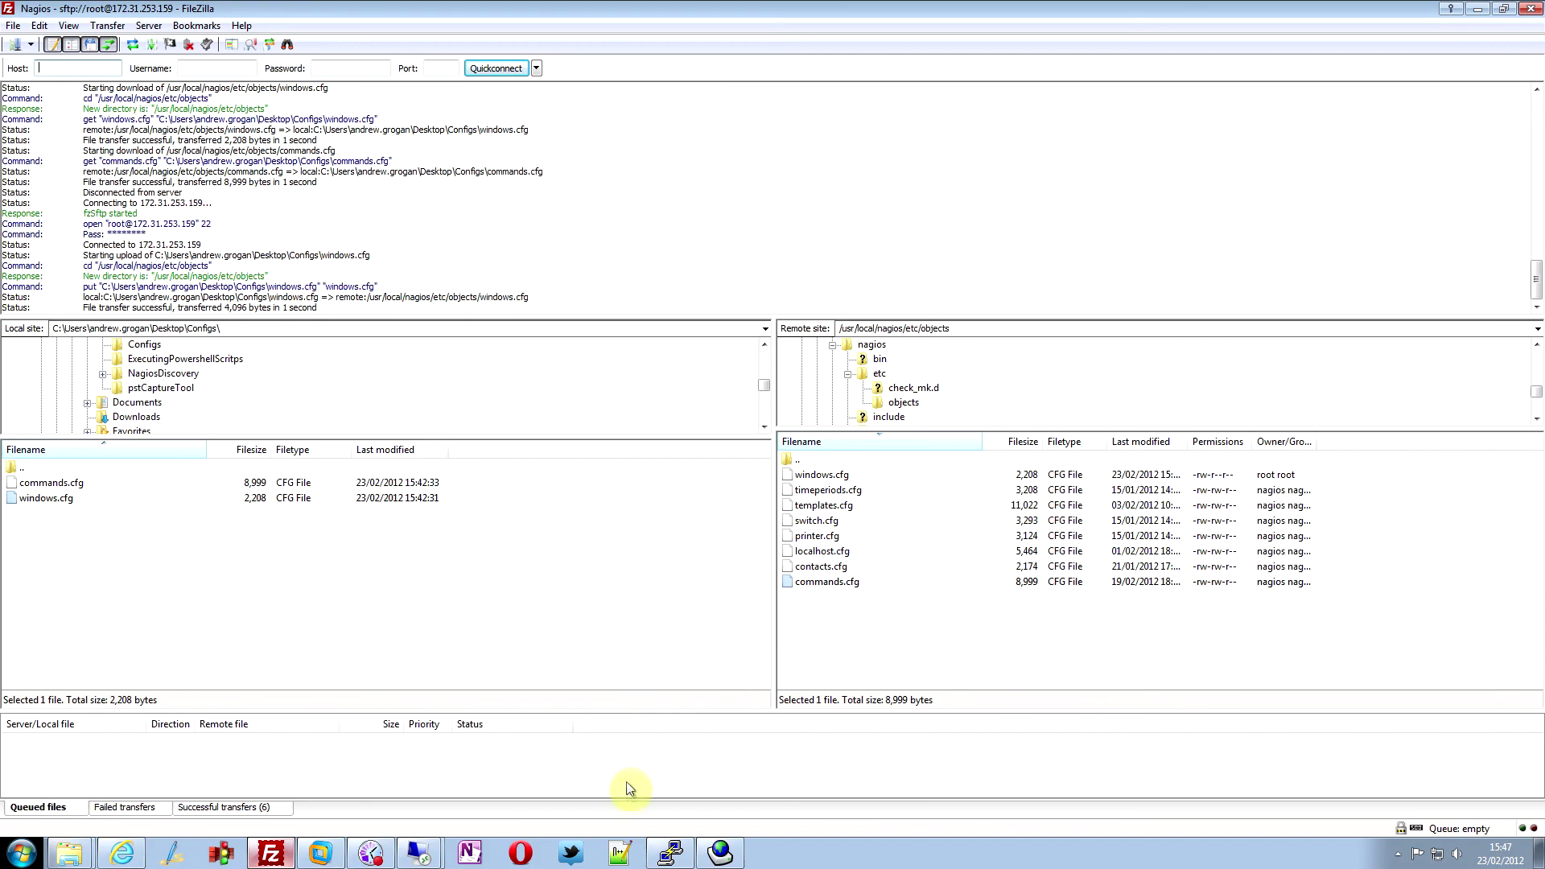
# Step: Switch to the PuTTY terminal and restart Nagios with /etc/init.d/nagios restart
pyautogui.click(672, 853)
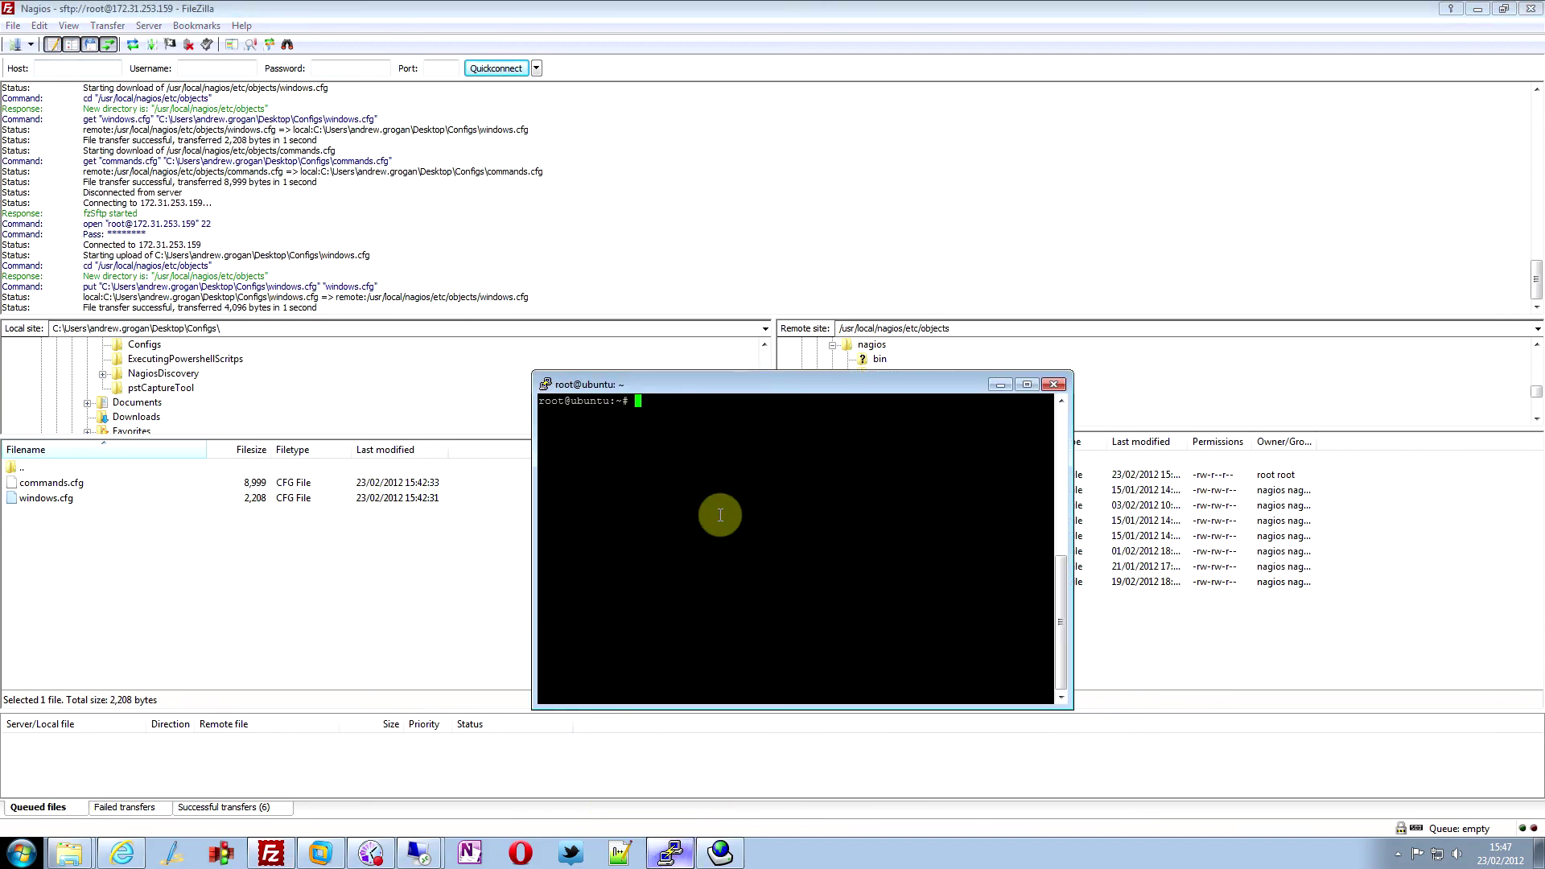
pyautogui.rightClick(720, 515)
pyautogui.press('Return')
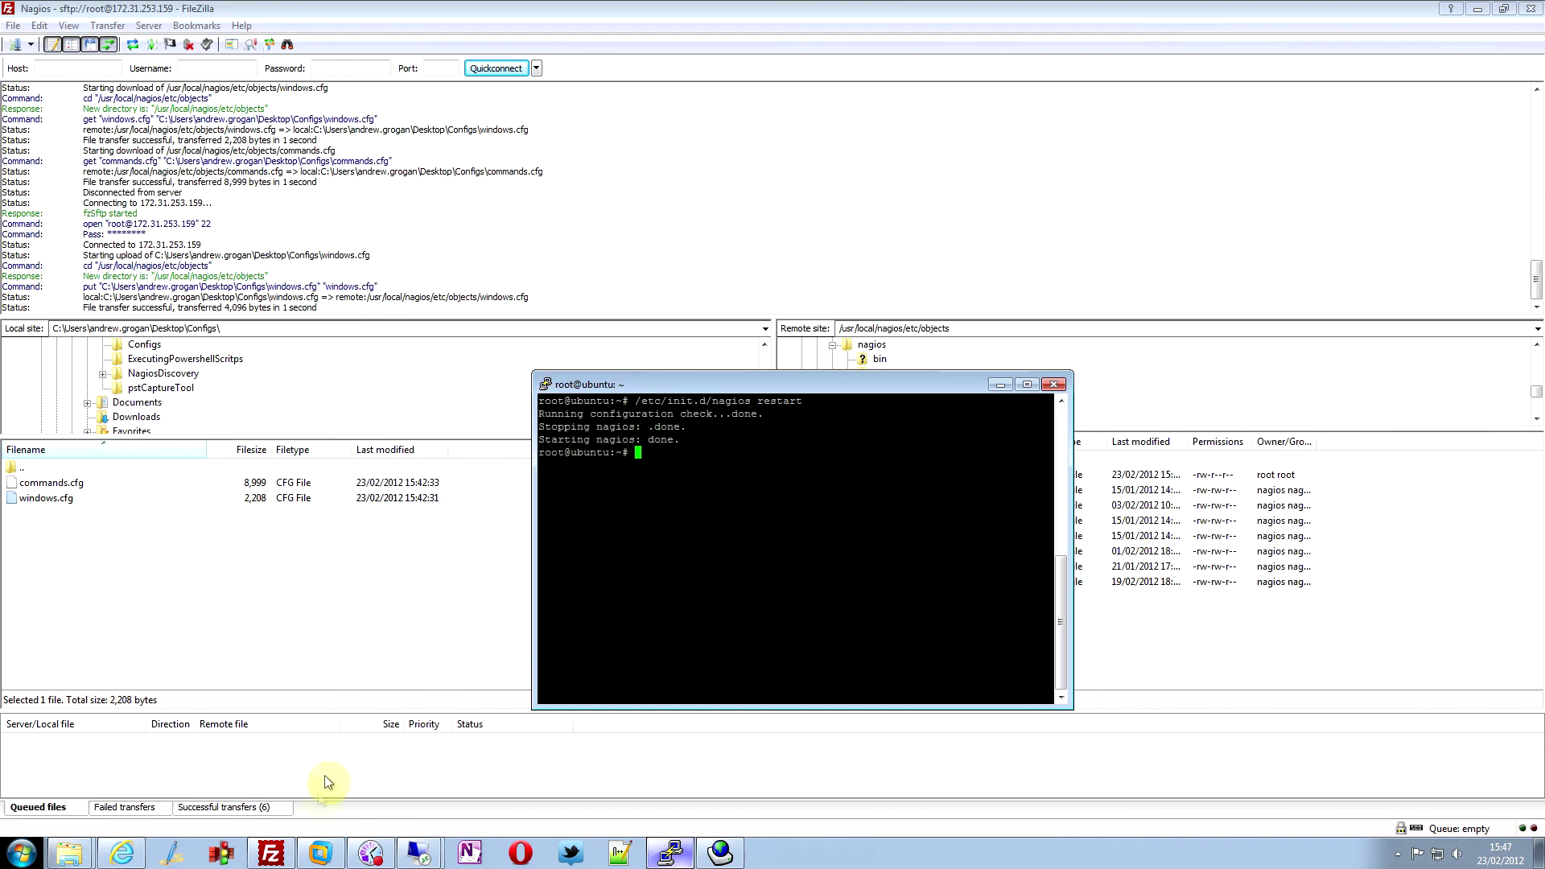
# Step: Switch to the Nagios web interface and check the host information and service status details for prod-ex2010-01.prepad.local
pyautogui.click(123, 853)
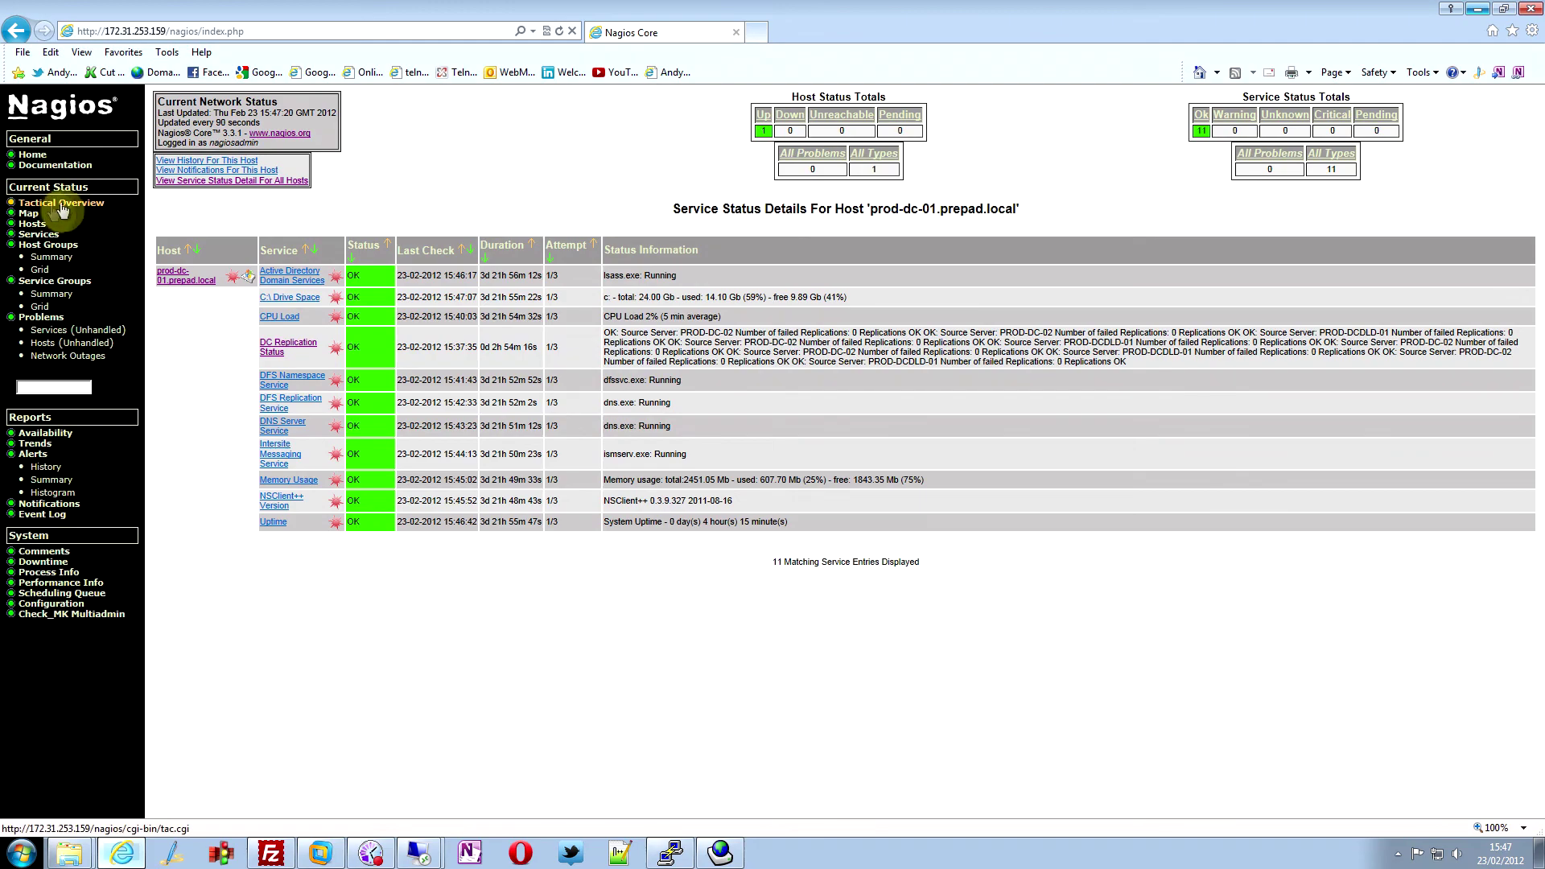
pyautogui.click(32, 224)
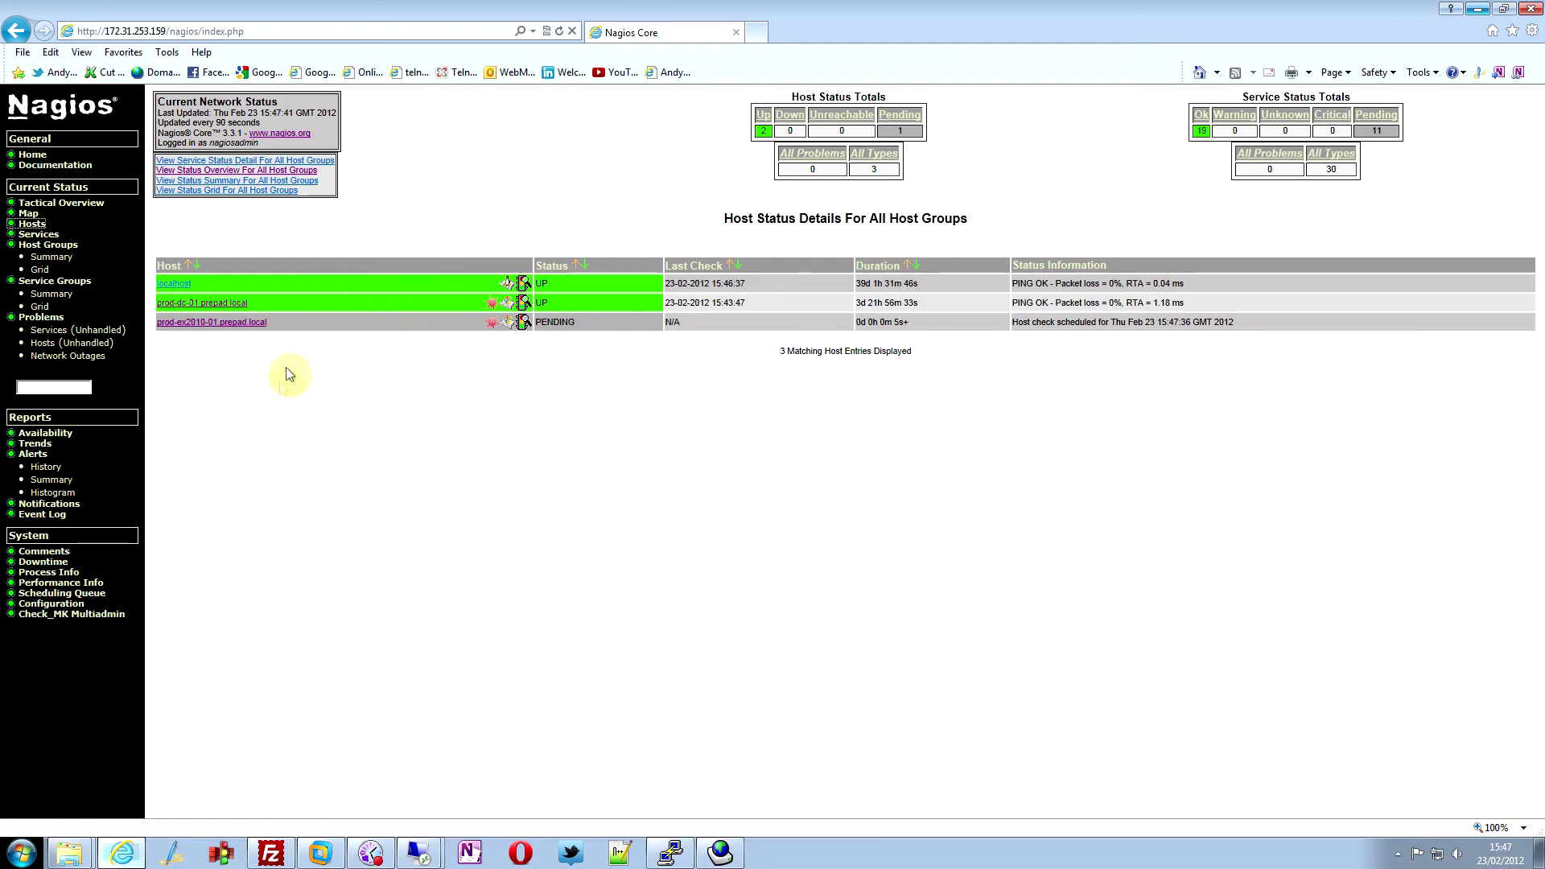
pyautogui.click(224, 323)
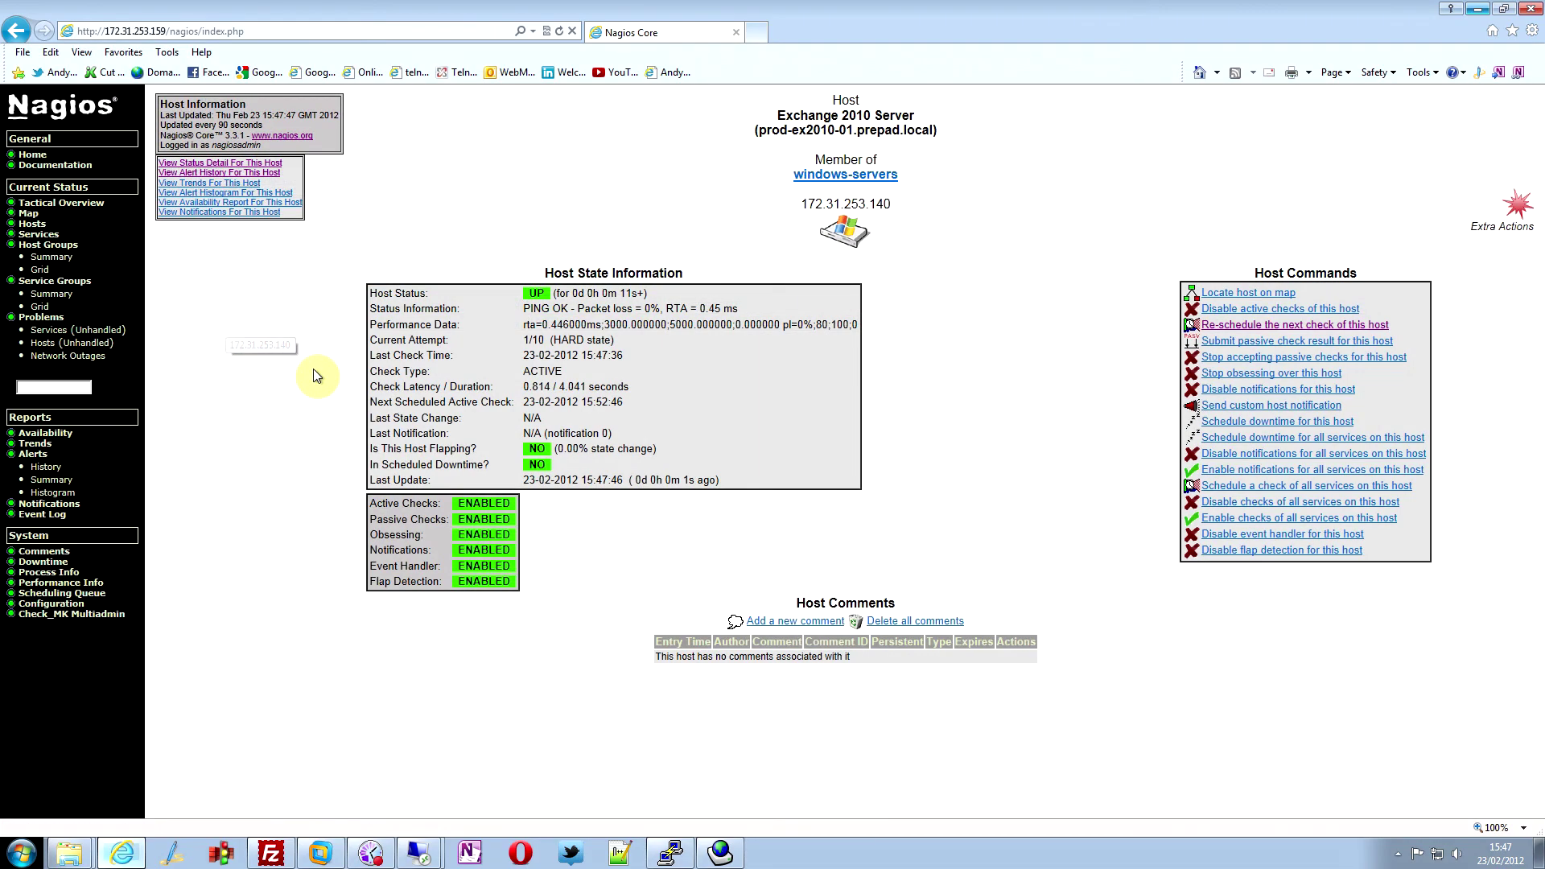
pyautogui.click(208, 162)
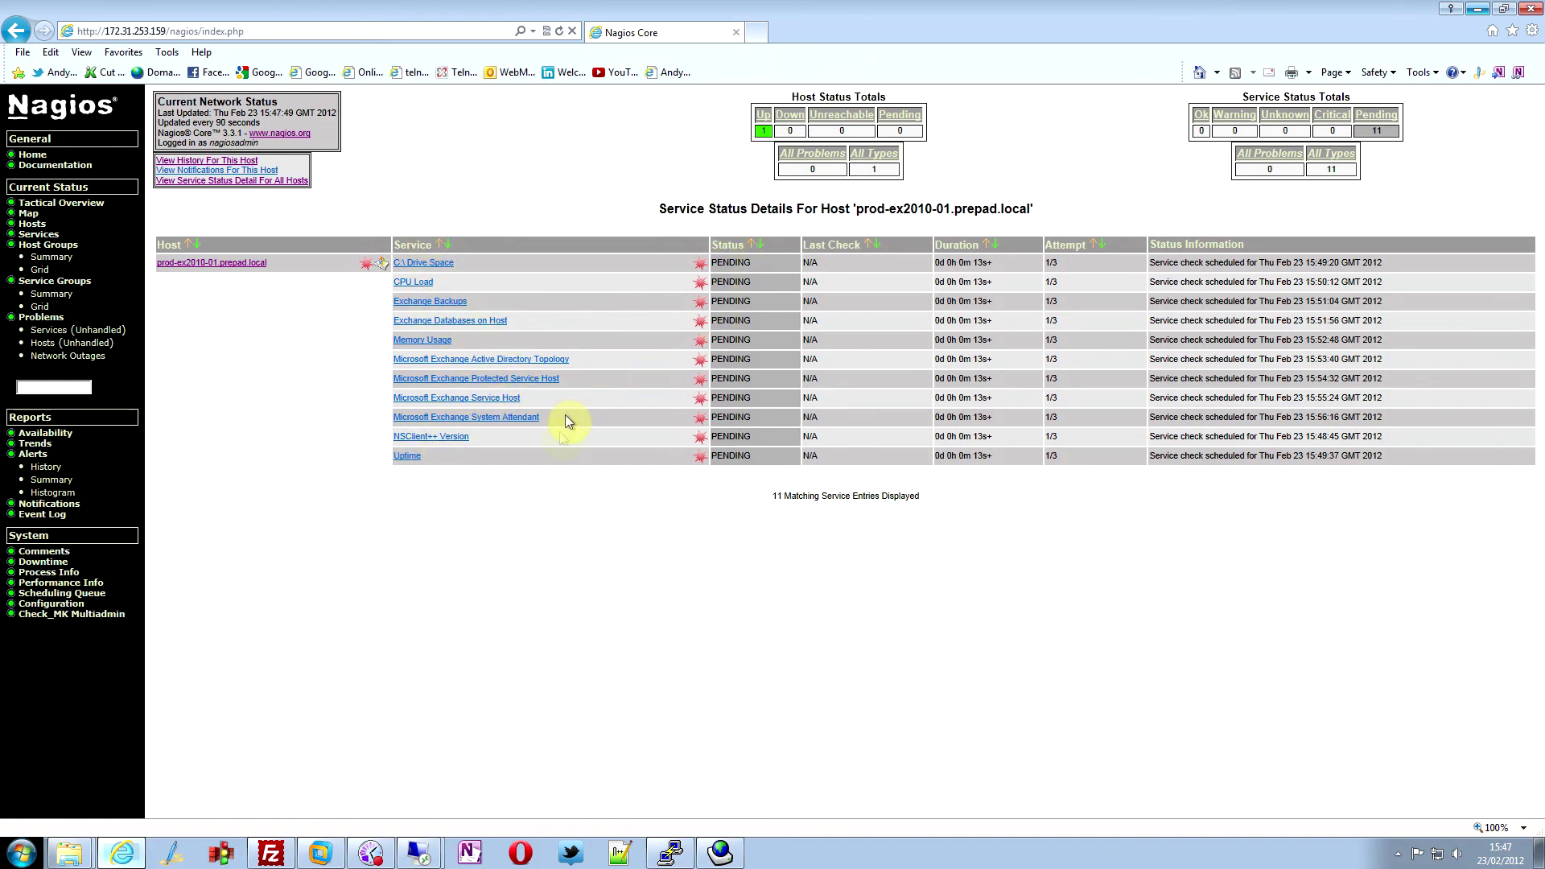
pyautogui.click(553, 570)
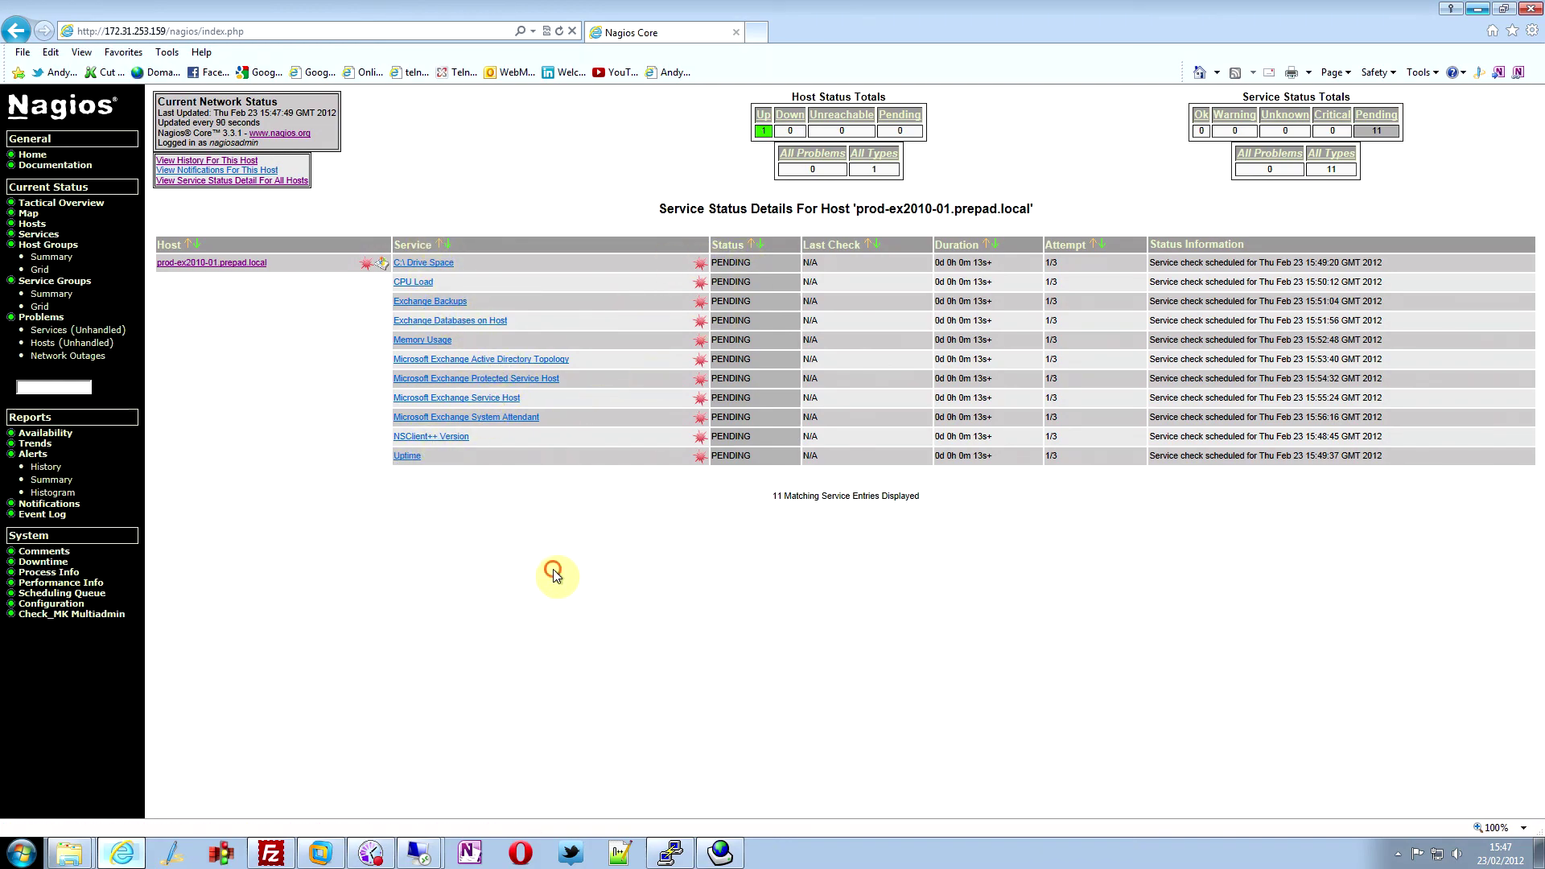
# Step: Minimize the browser, terminal and FileZilla windows to return to the Nagios Discovery Tool
pyautogui.click(1477, 9)
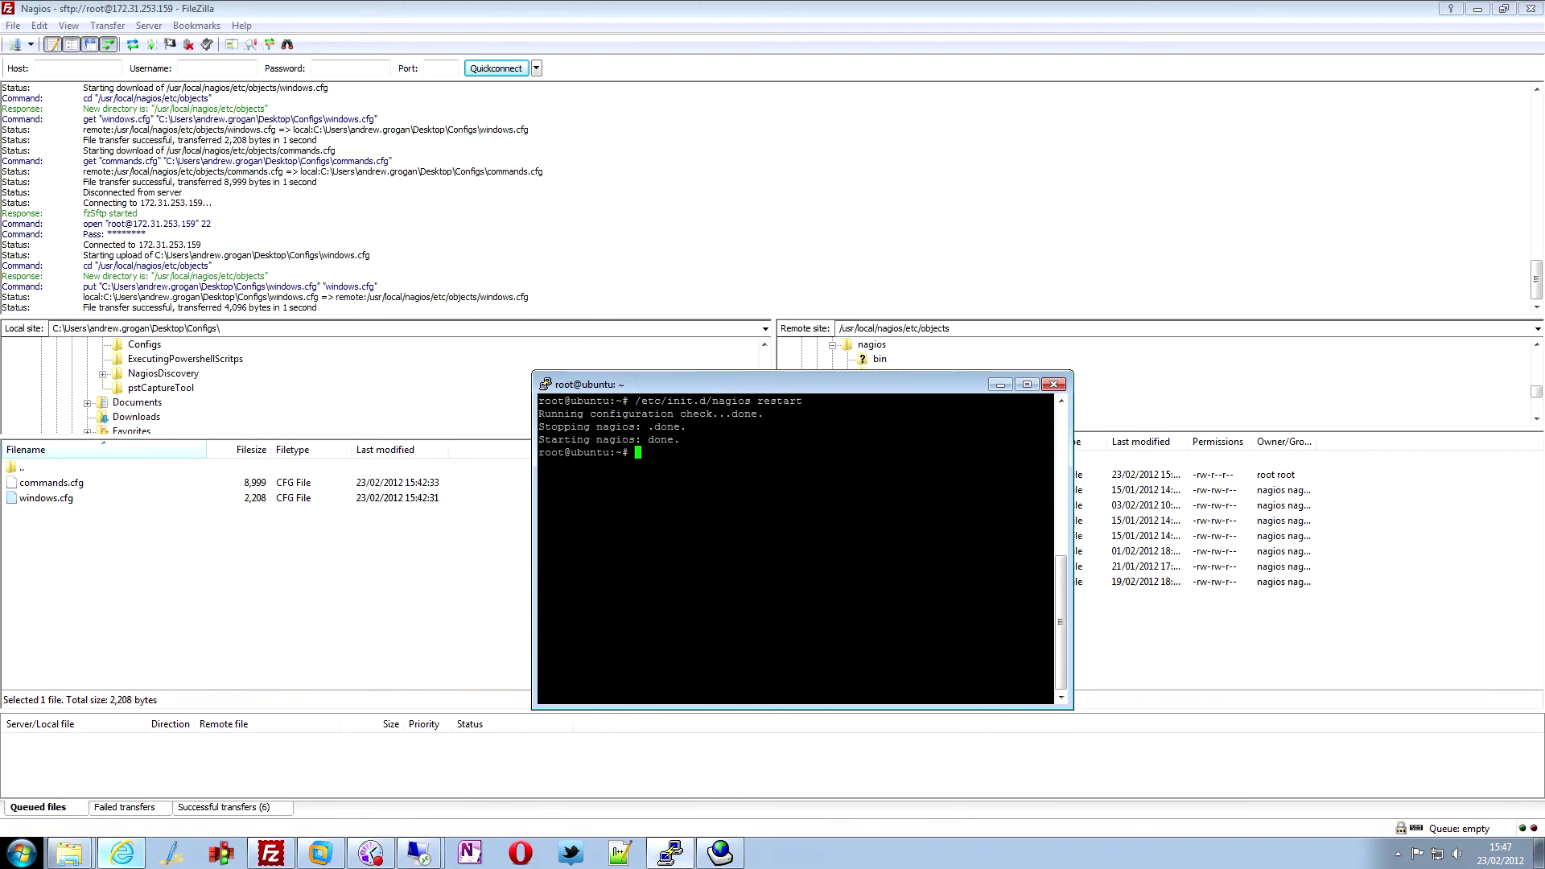
pyautogui.click(1001, 386)
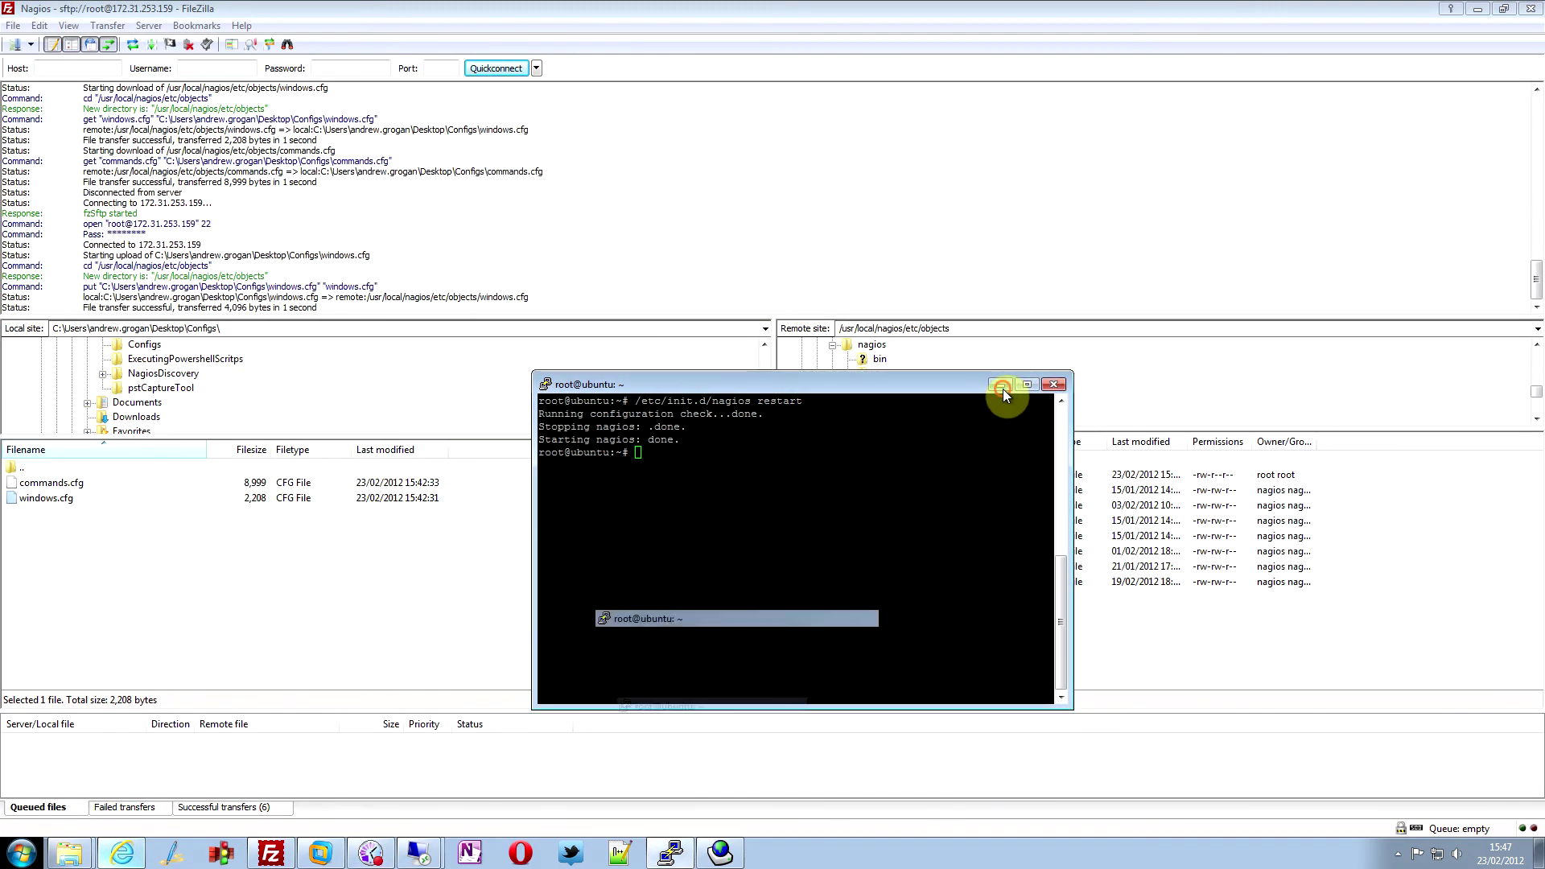
pyautogui.click(1478, 9)
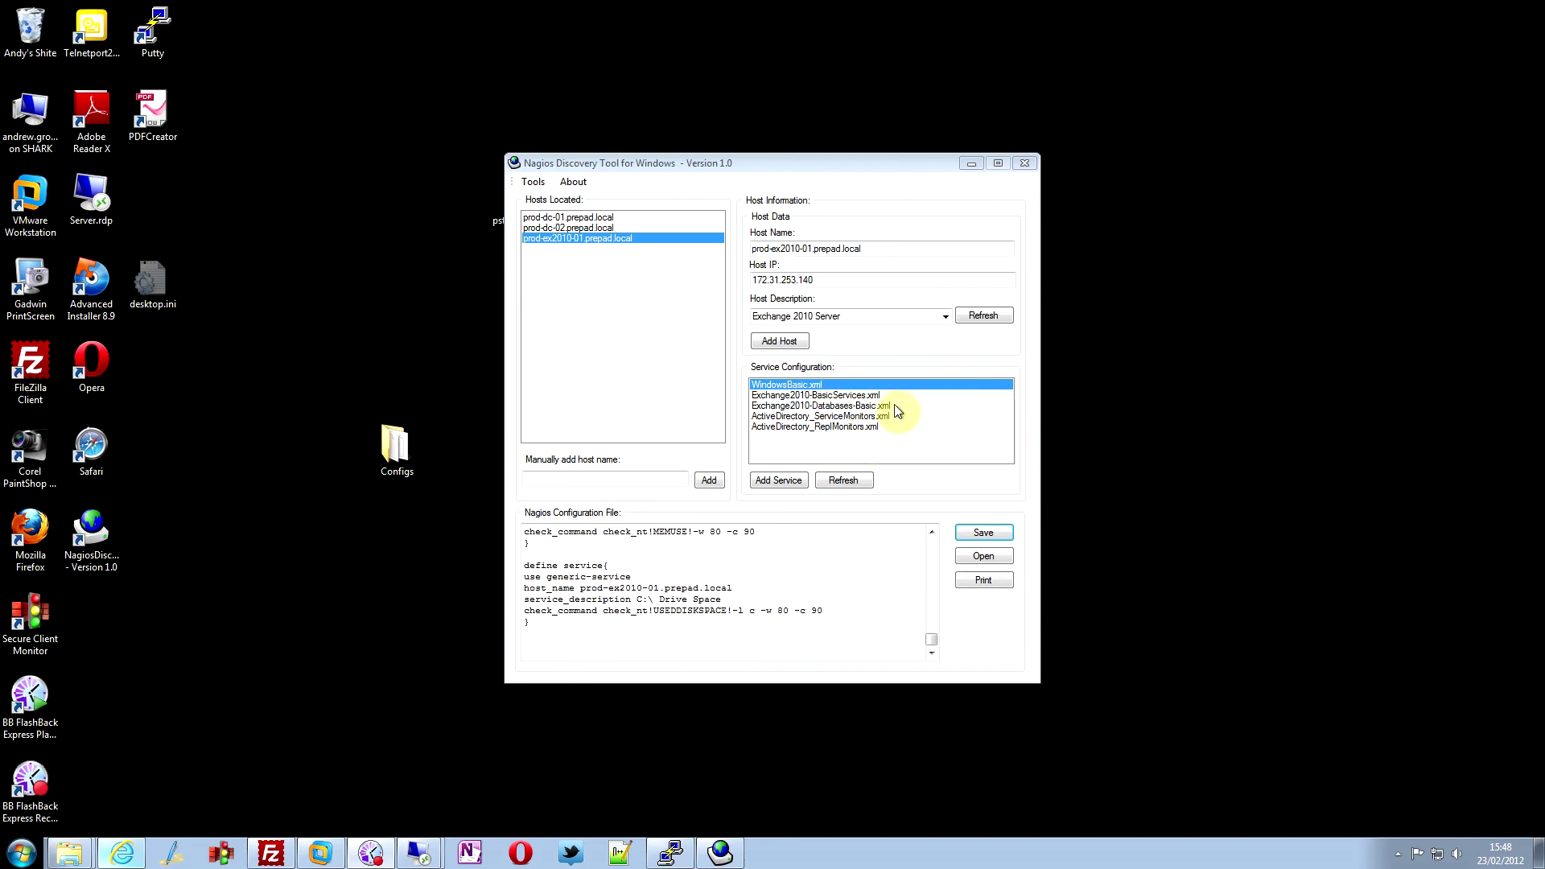
# Step: Open the editable list of check command XML files and move its window clear of the main window's service configuration list
pyautogui.click(544, 176)
pyautogui.click(533, 182)
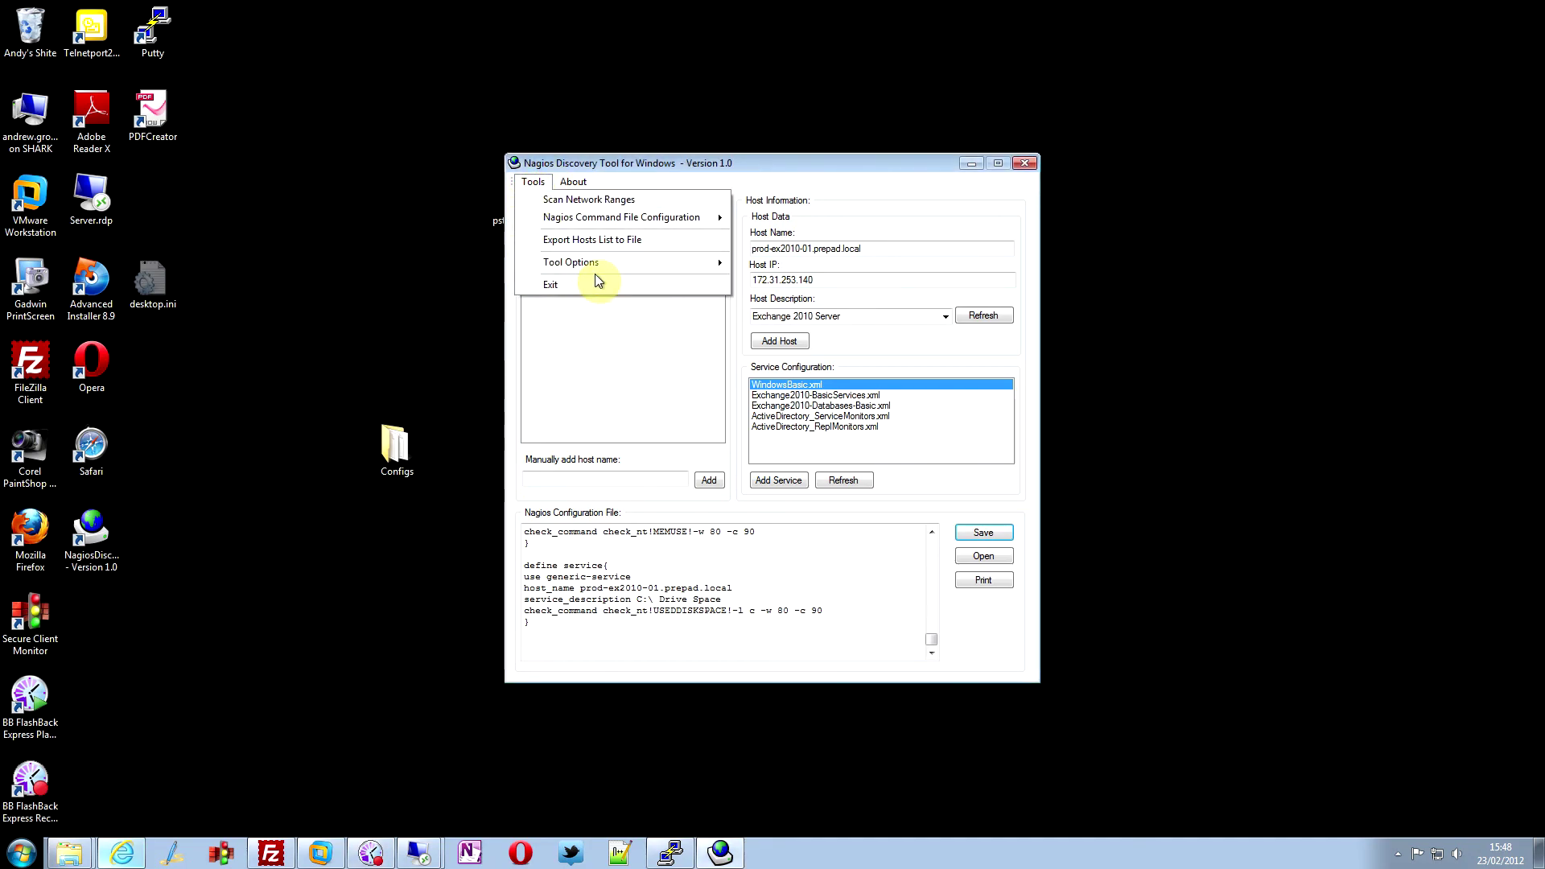
pyautogui.moveTo(599, 262)
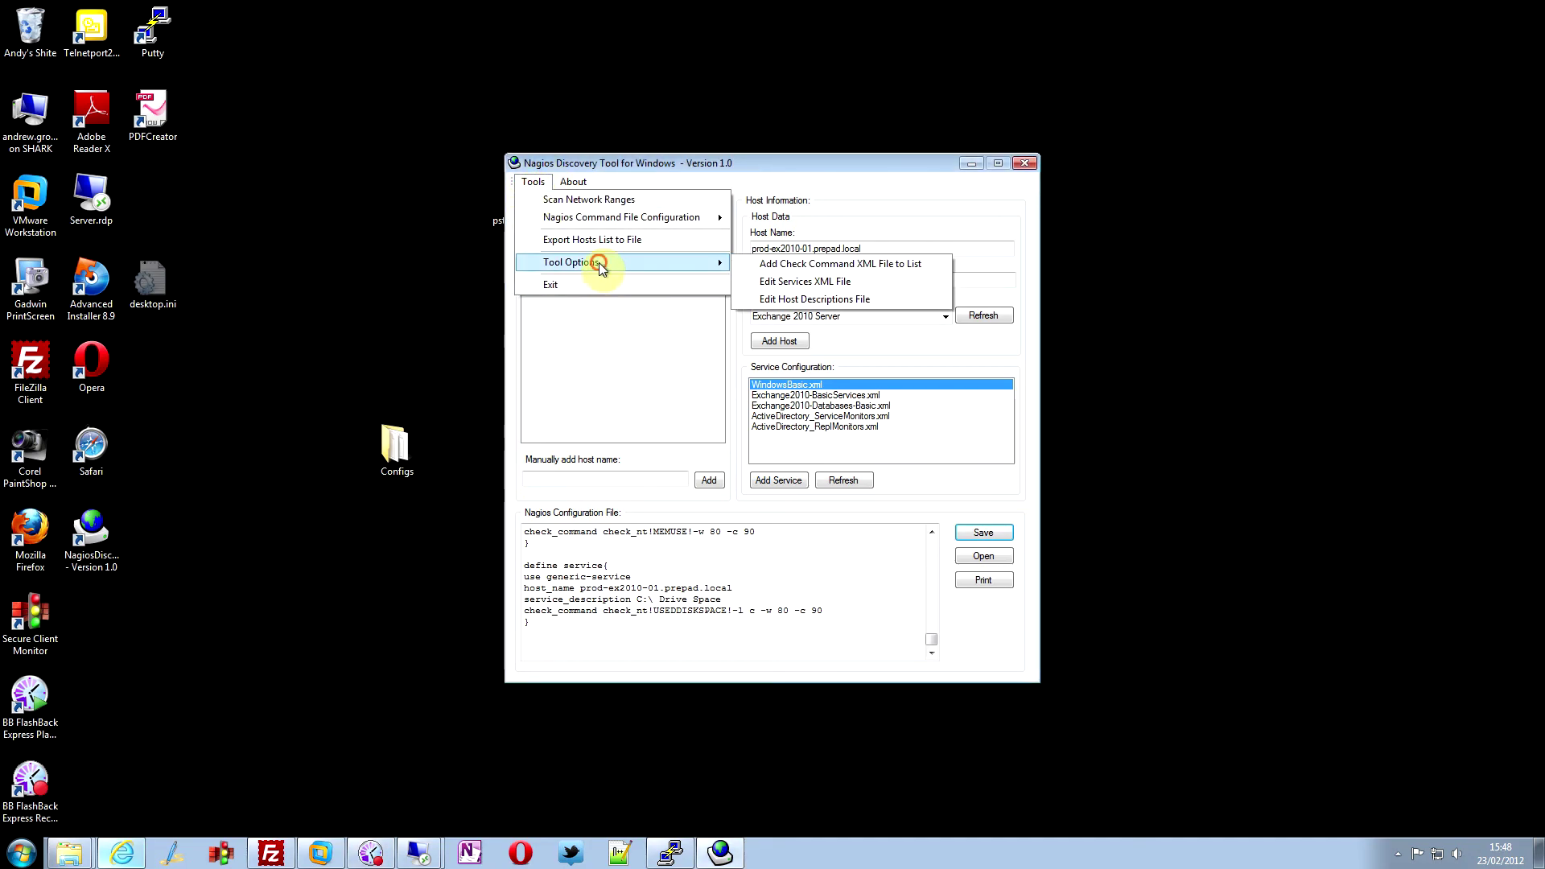
pyautogui.click(839, 270)
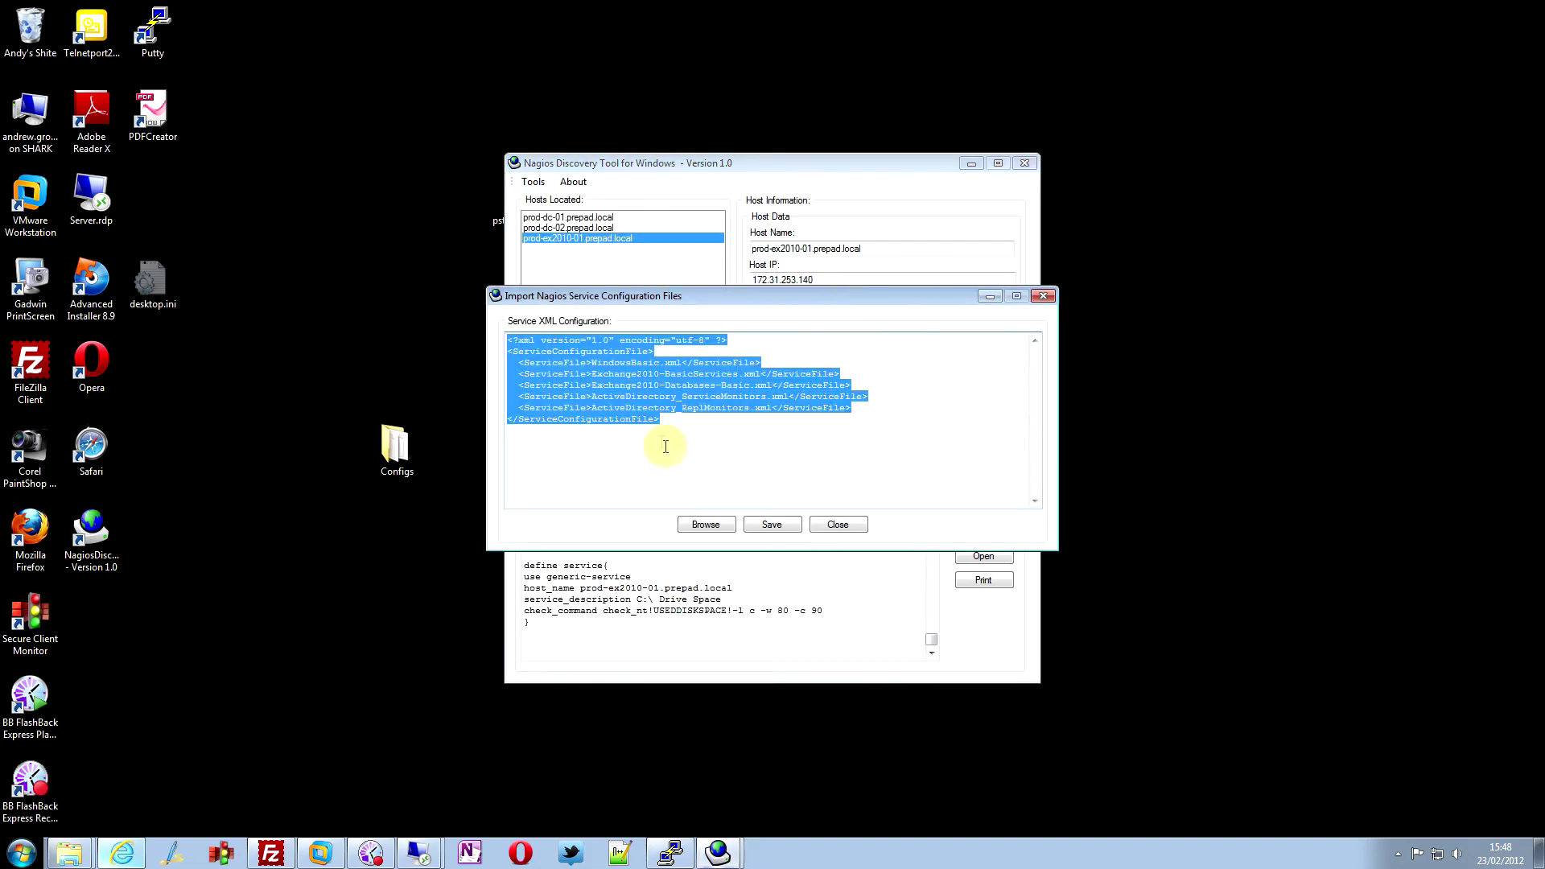
pyautogui.click(872, 407)
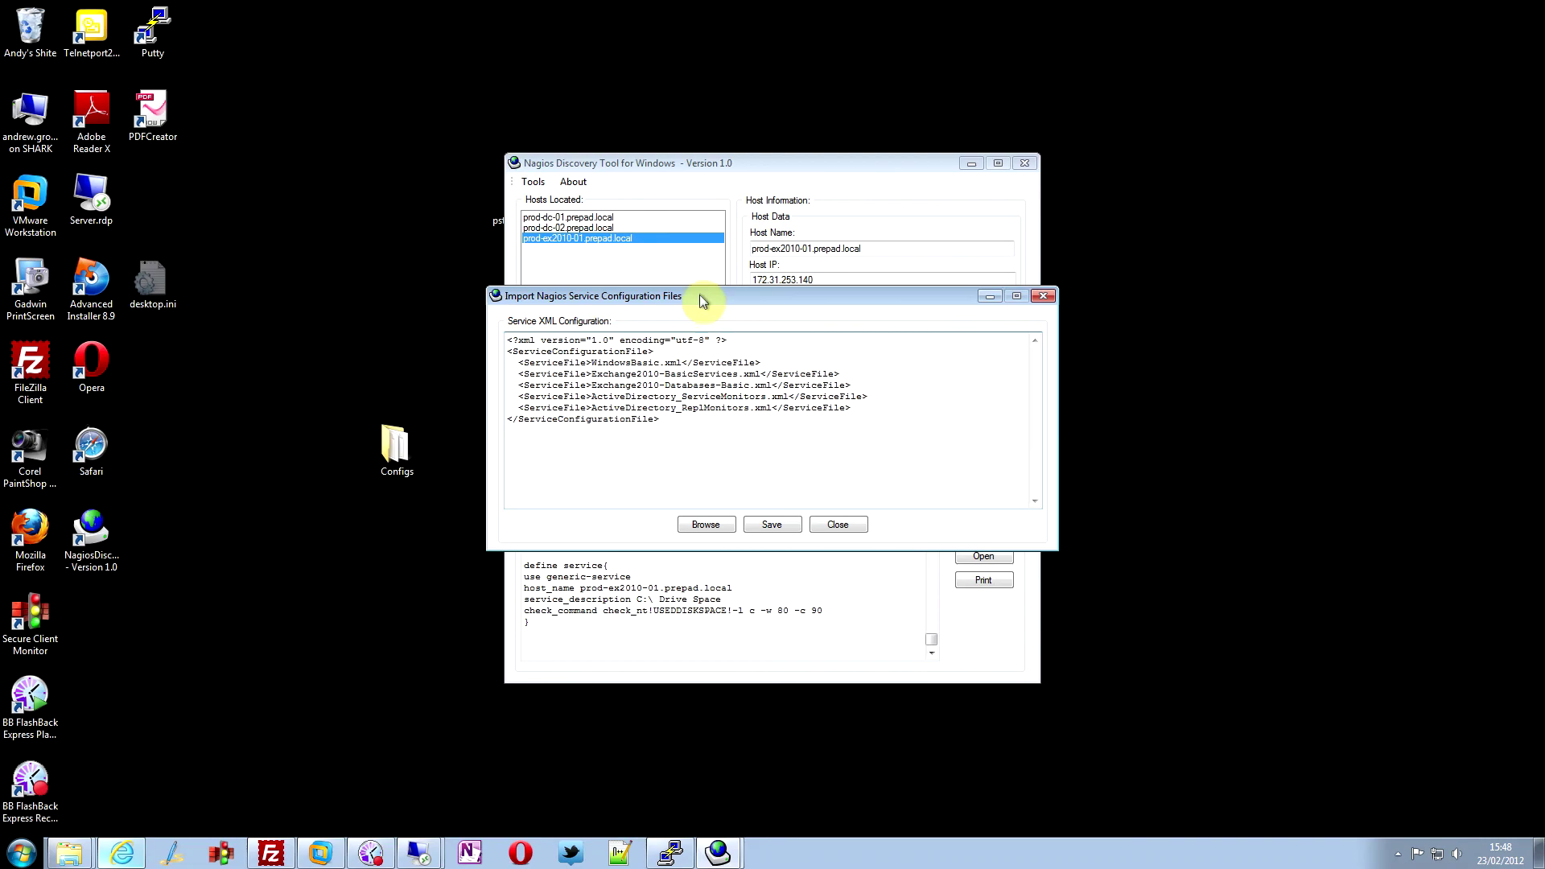
pyautogui.moveTo(699, 295); pyautogui.dragTo(985, 108)
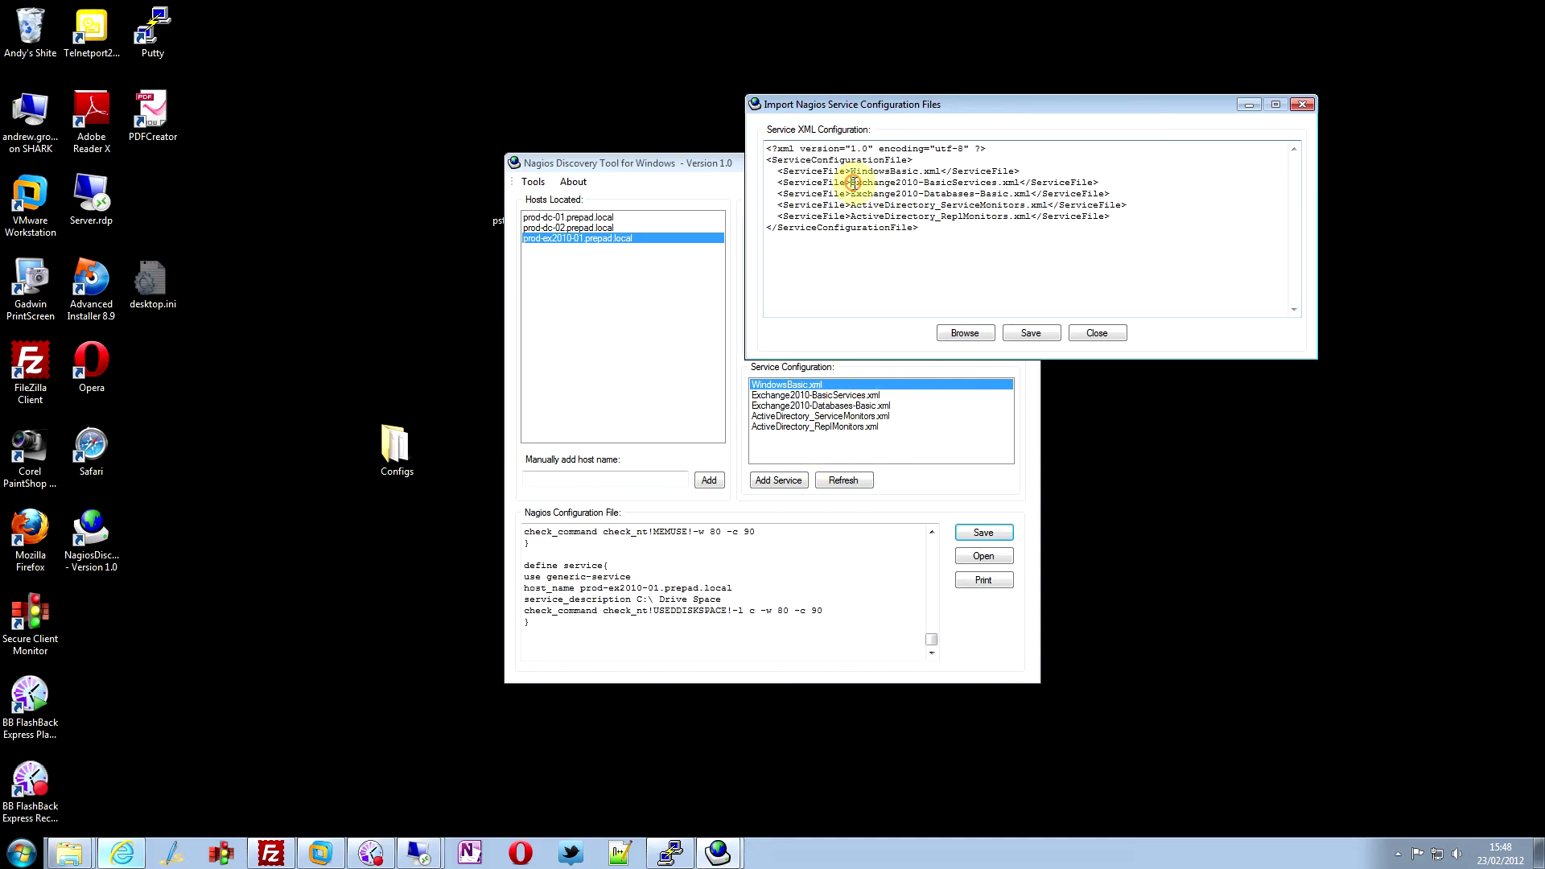
# Step: Try adding a line below the ActiveDirectory_ReplMonitors.xml entry and browsing for an XML service file, then close the list without saving
pyautogui.click(995, 202)
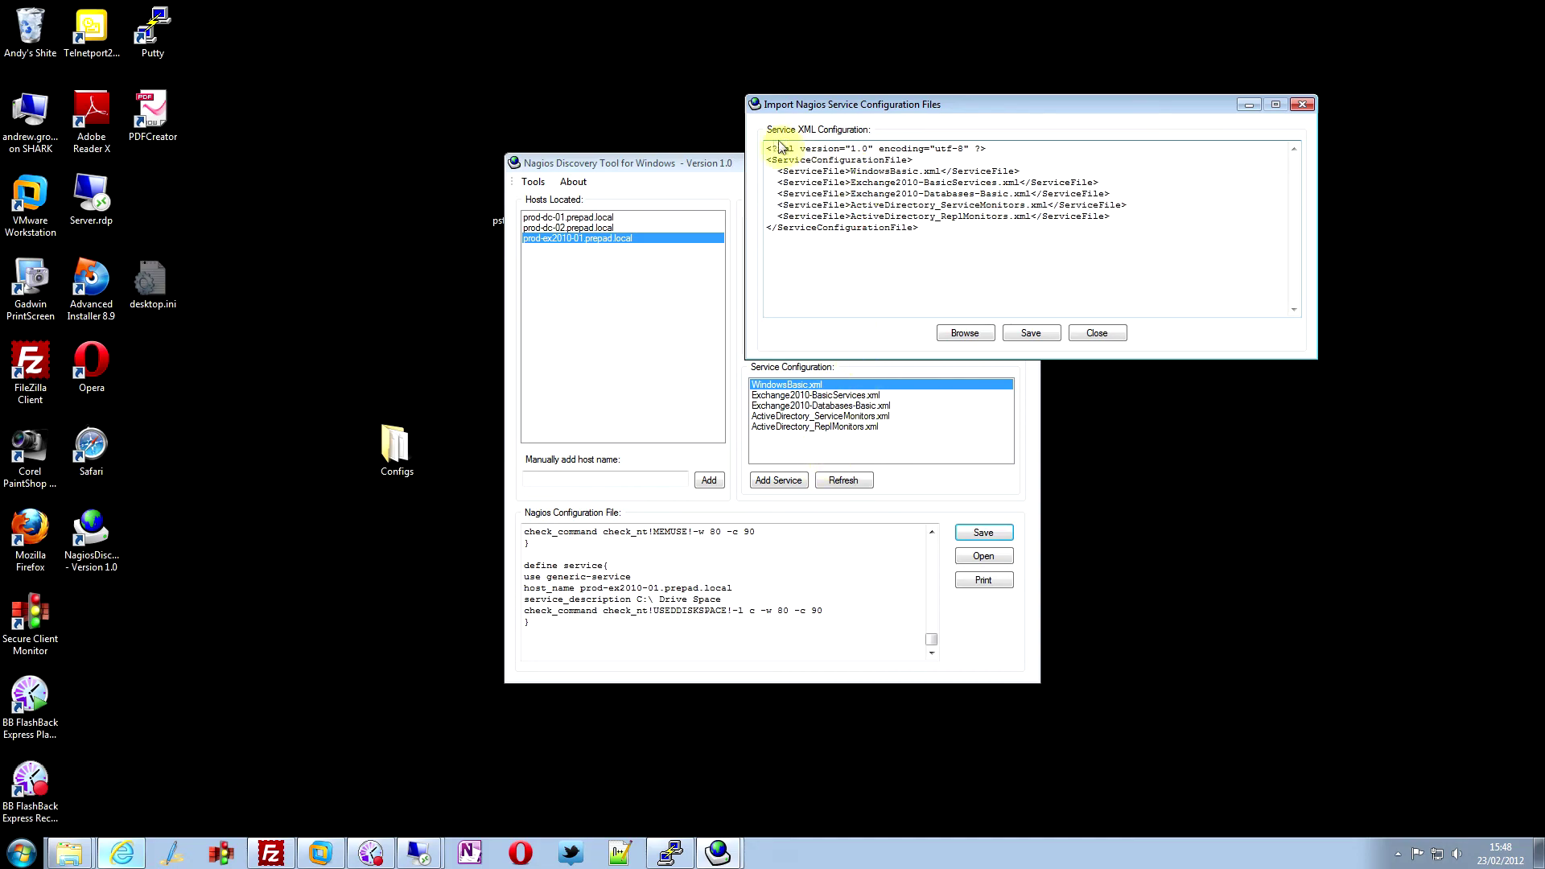
pyautogui.click(1136, 213)
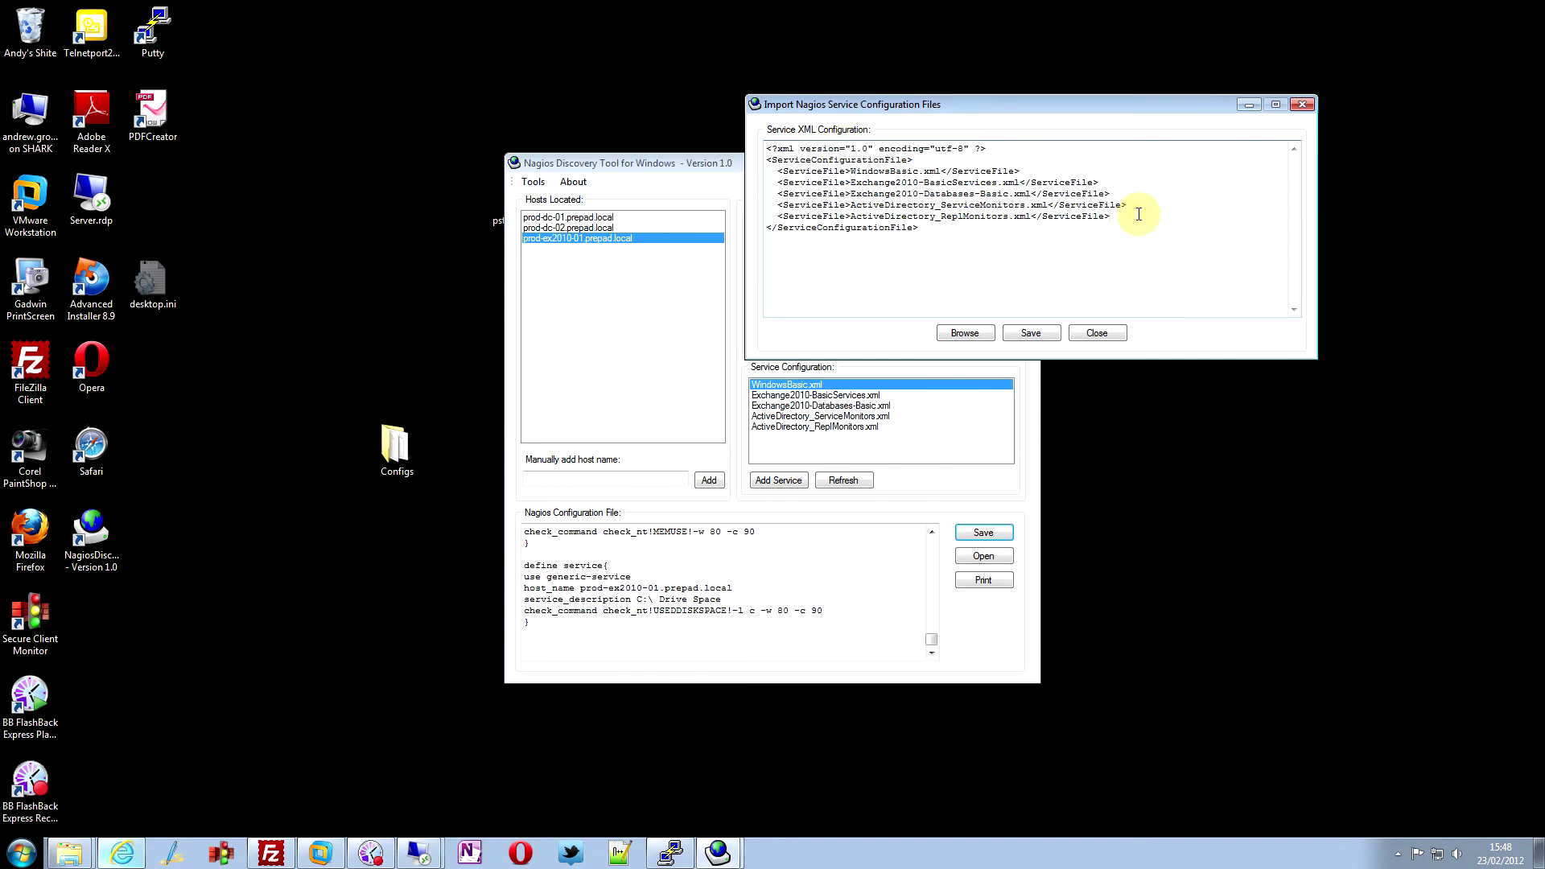
pyautogui.press('Return')
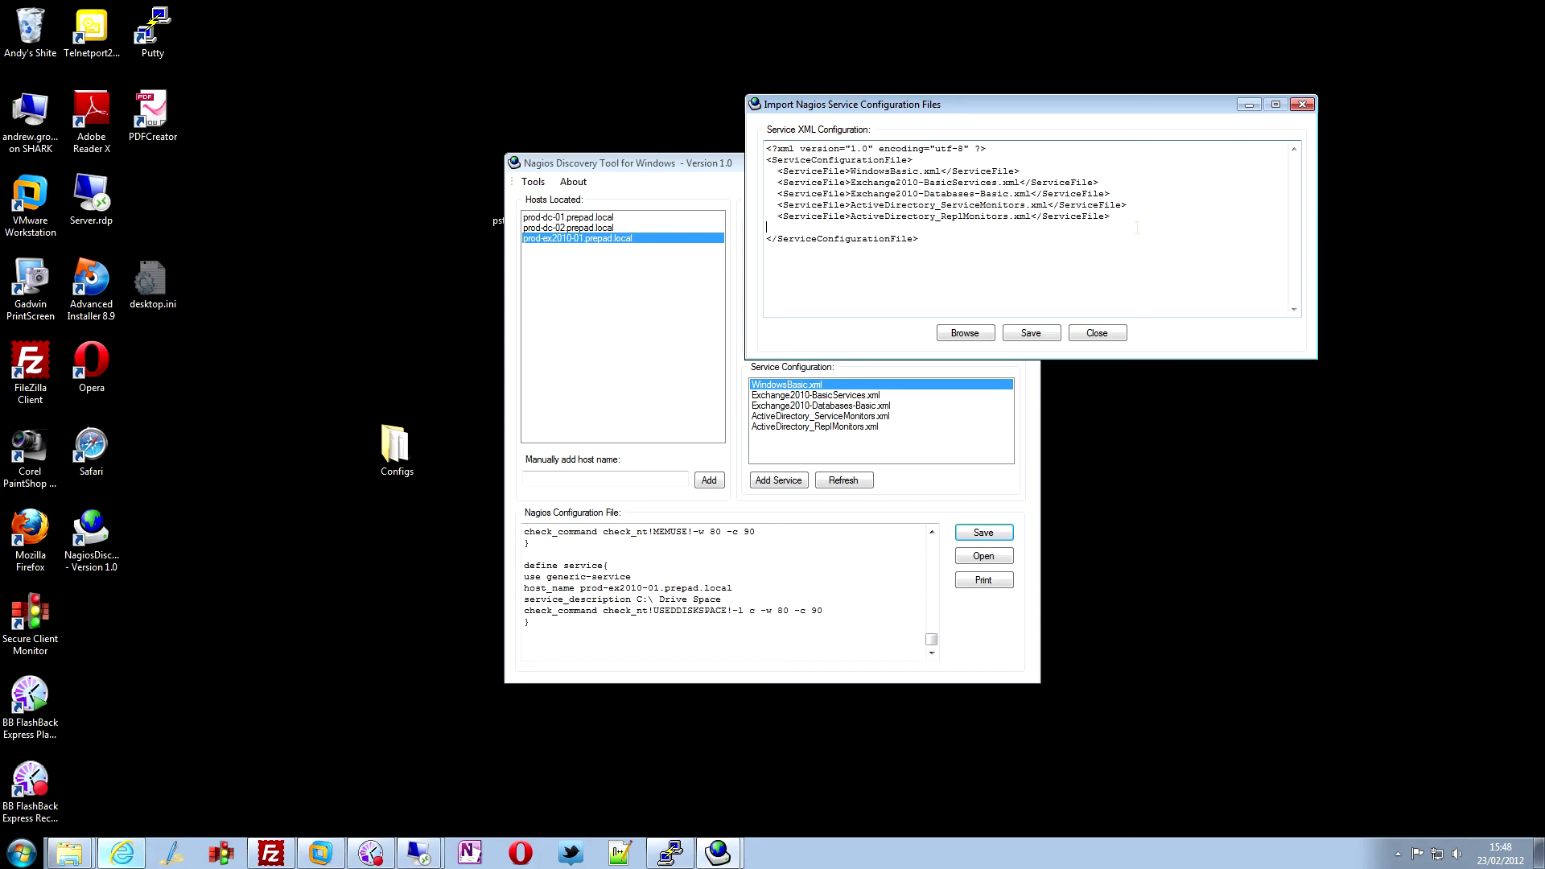
pyautogui.click(937, 330)
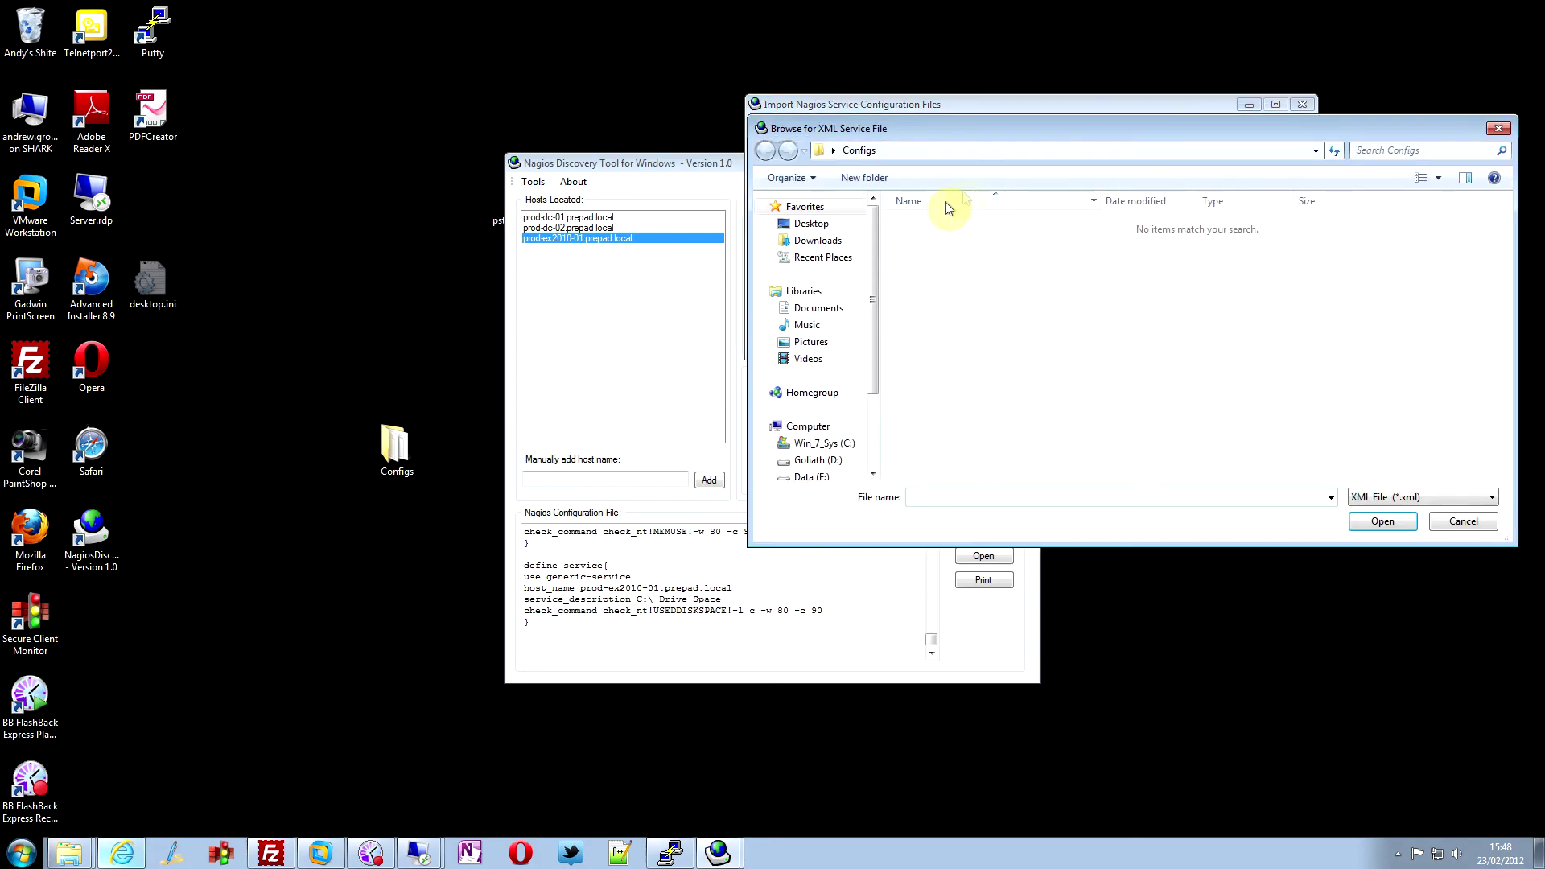
pyautogui.click(1479, 521)
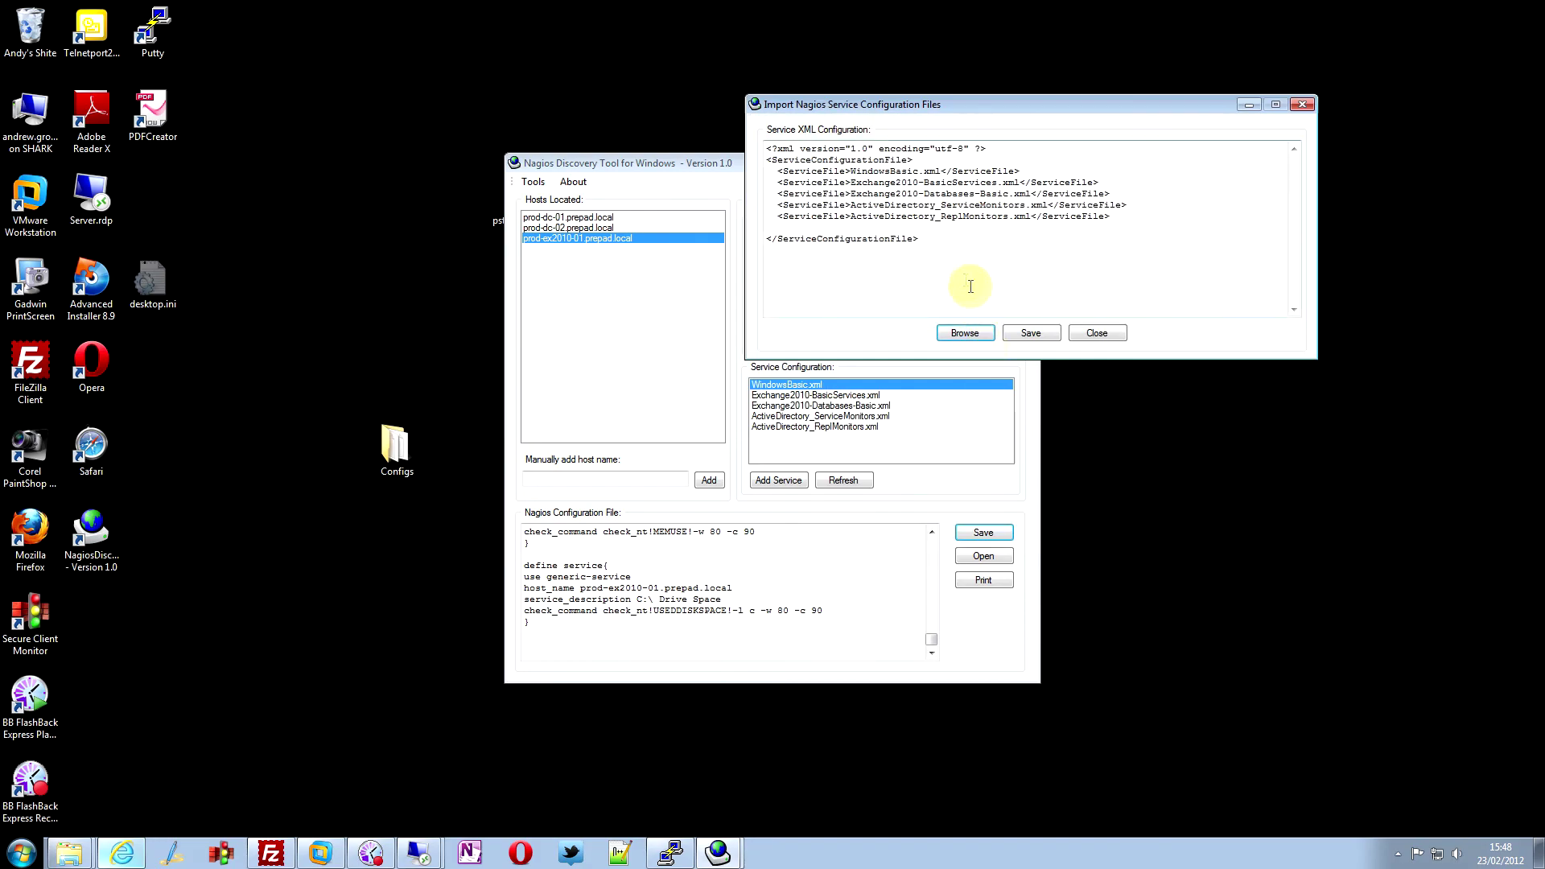
pyautogui.click(1095, 332)
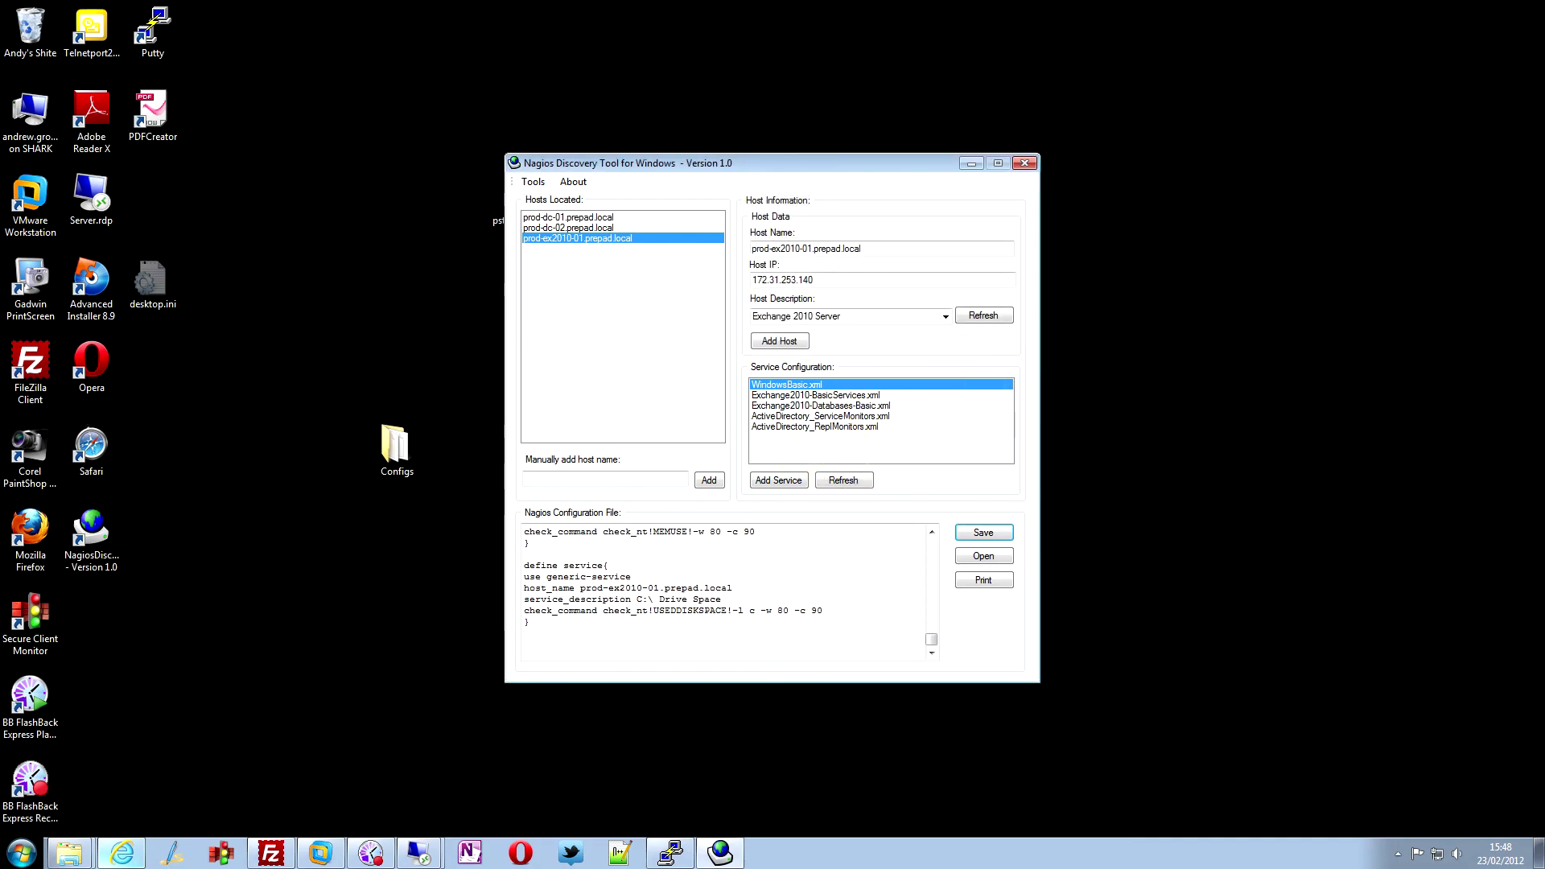
# Step: Open the services XML file editor and start browsing the C: drive for a service file to load
pyautogui.click(534, 181)
pyautogui.moveTo(567, 263)
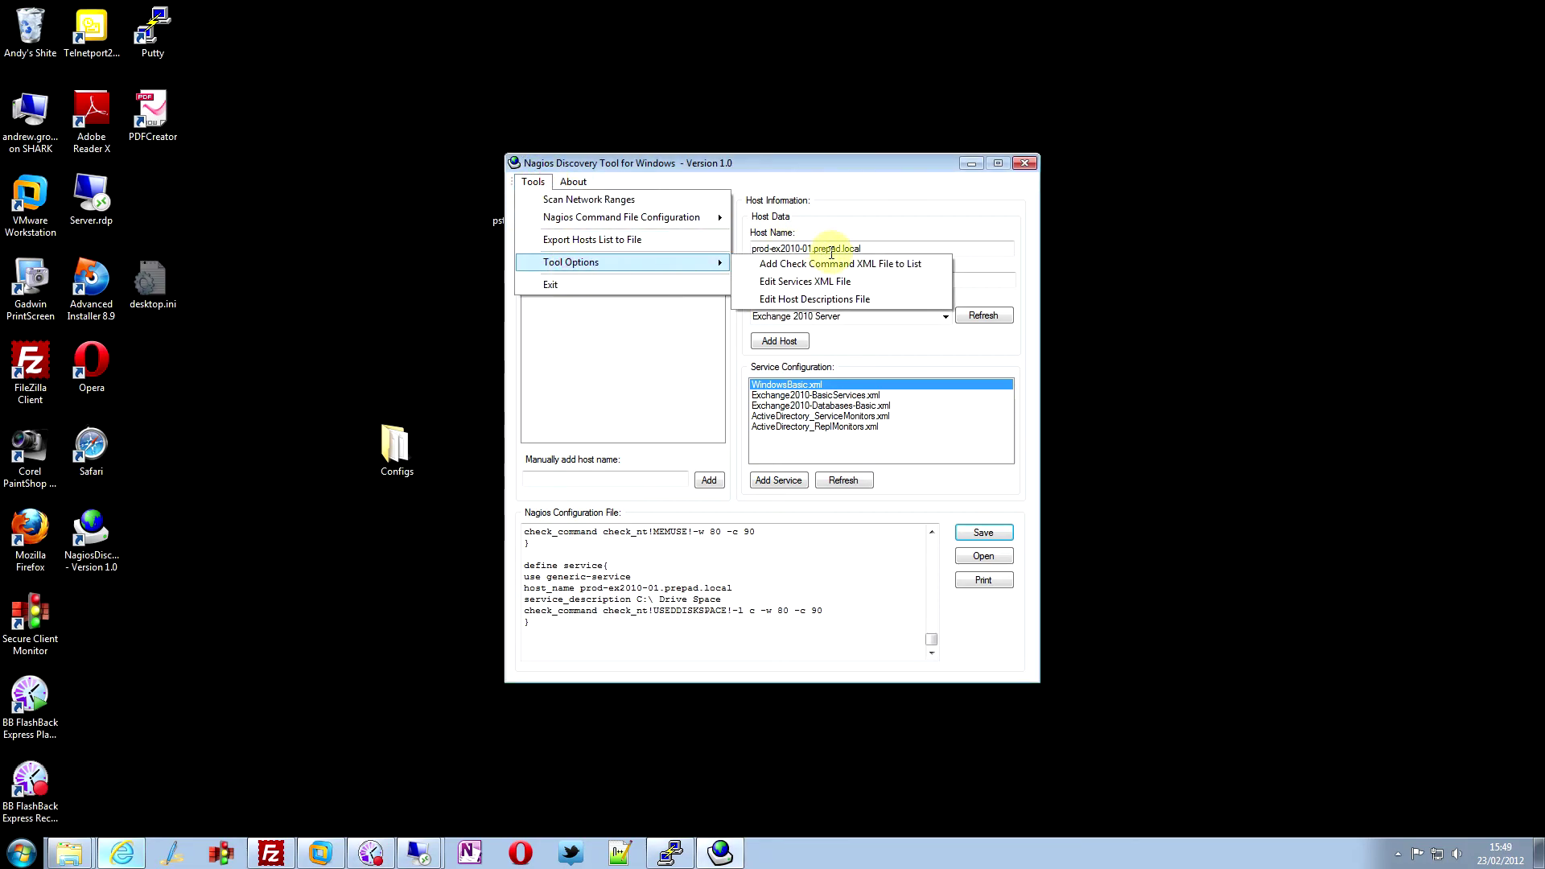
pyautogui.click(825, 283)
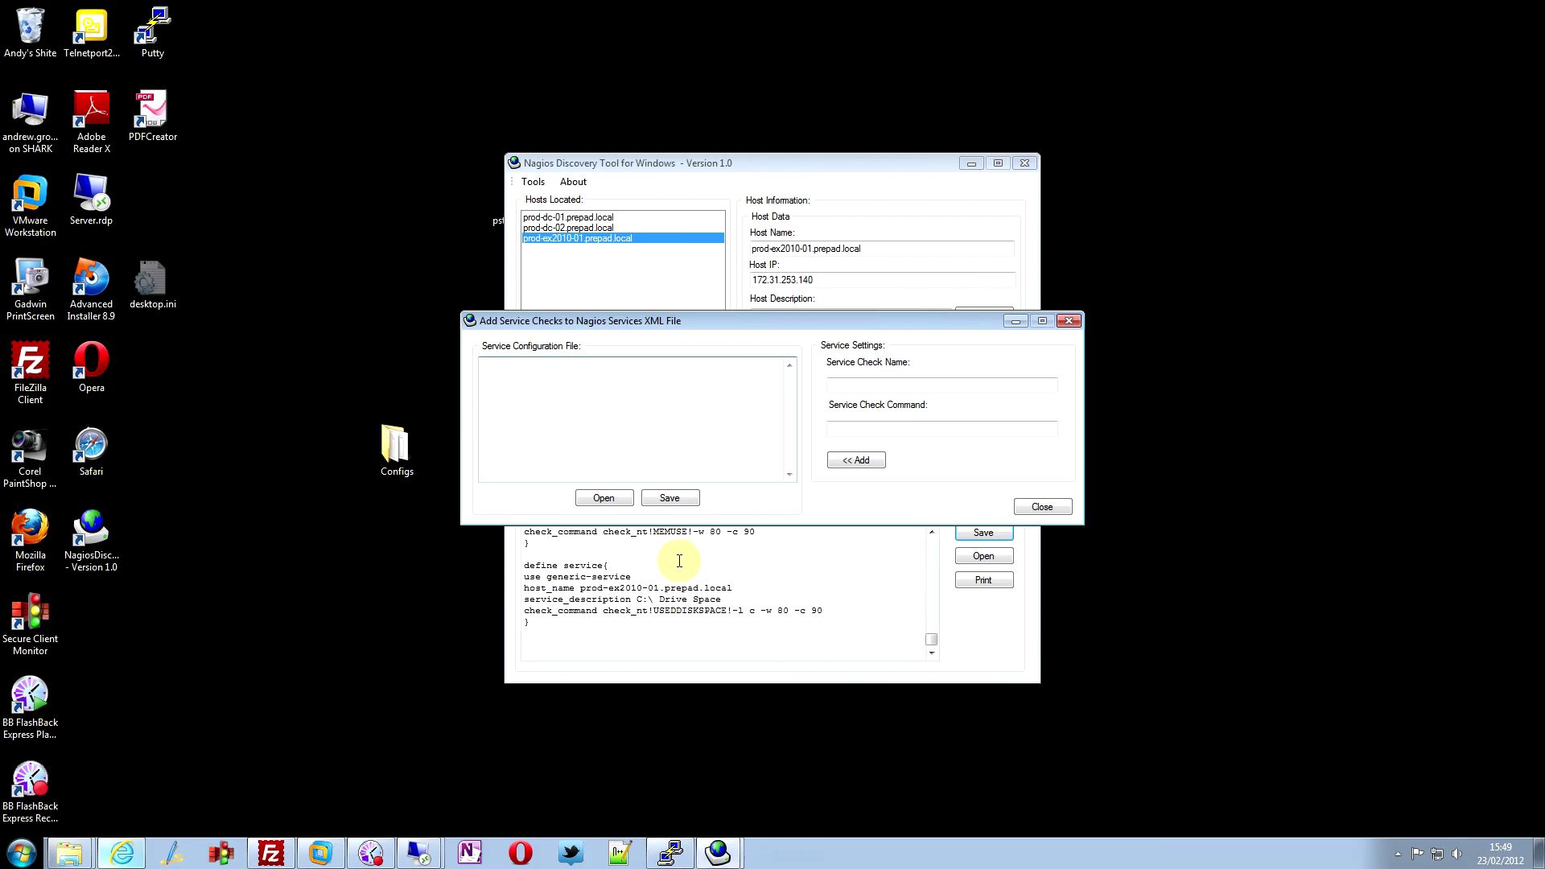
pyautogui.click(613, 499)
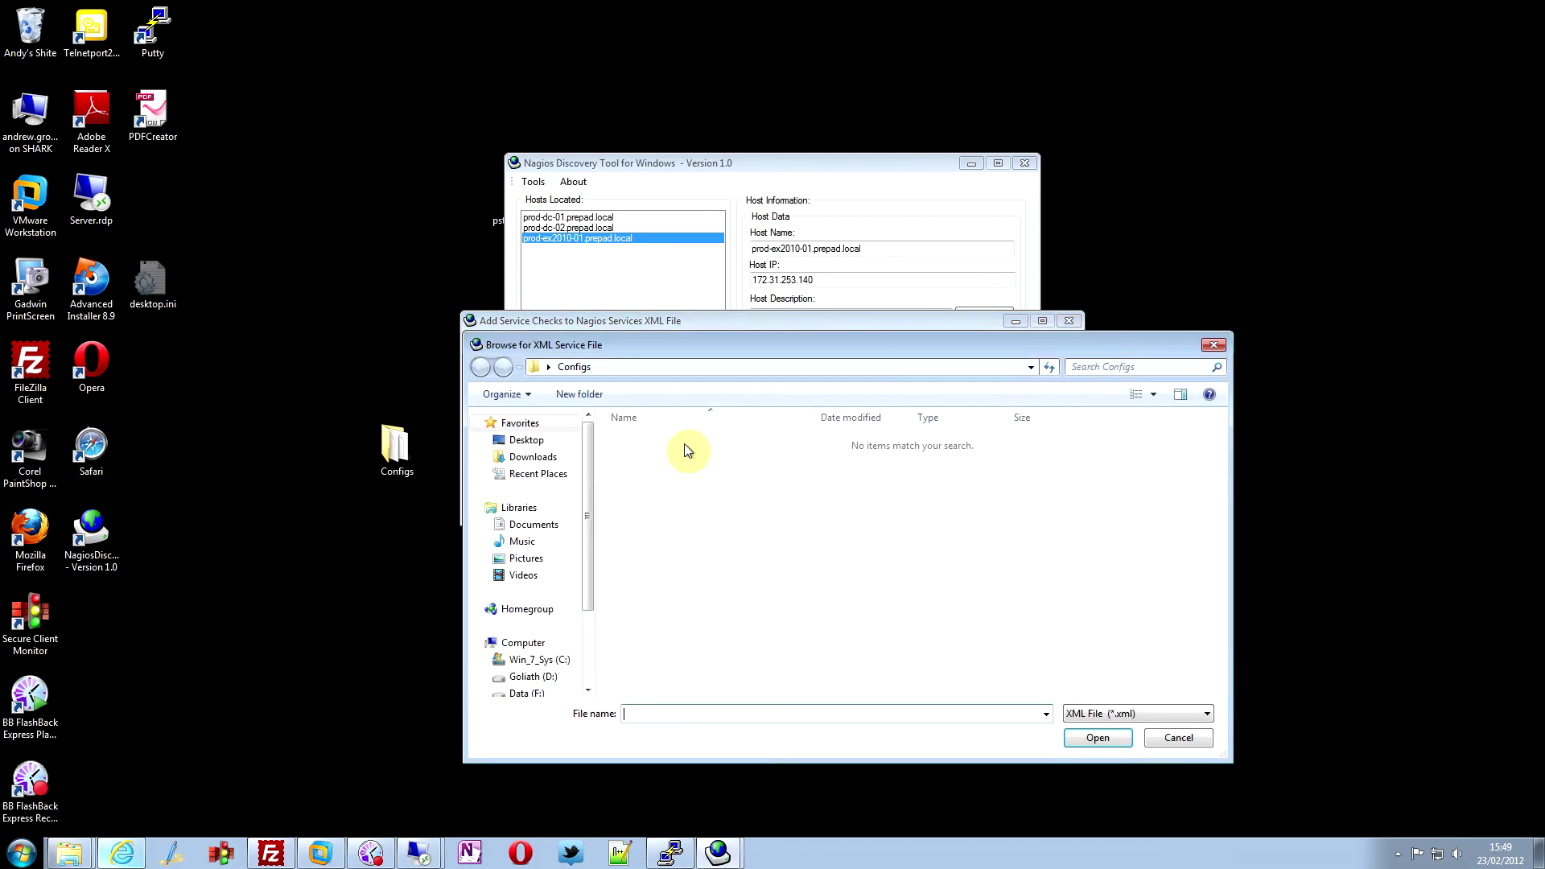
pyautogui.click(538, 660)
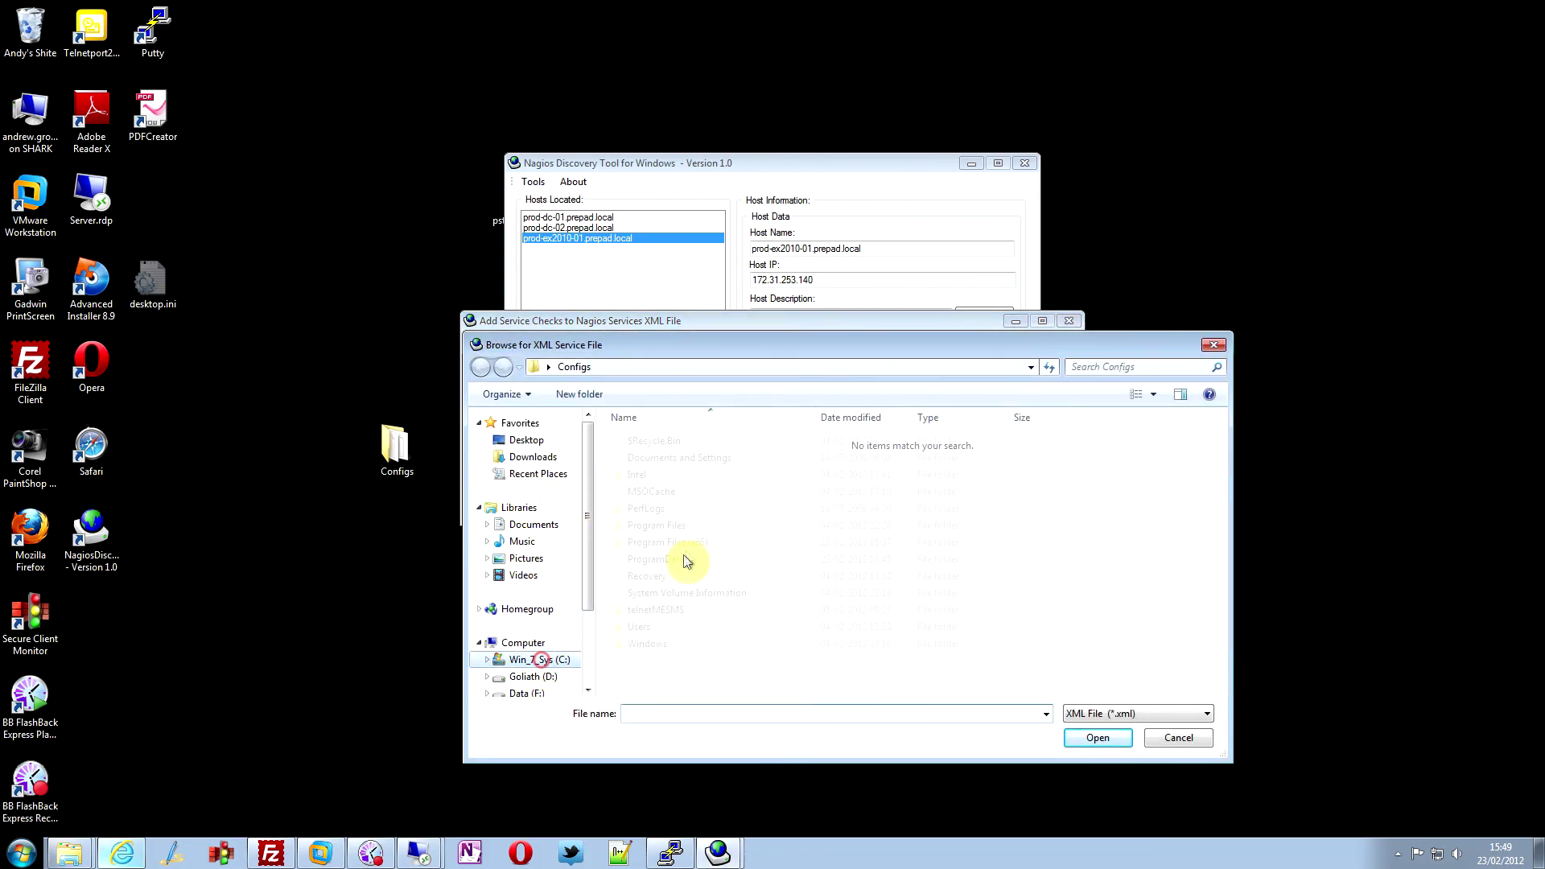
pyautogui.doubleClick(677, 528)
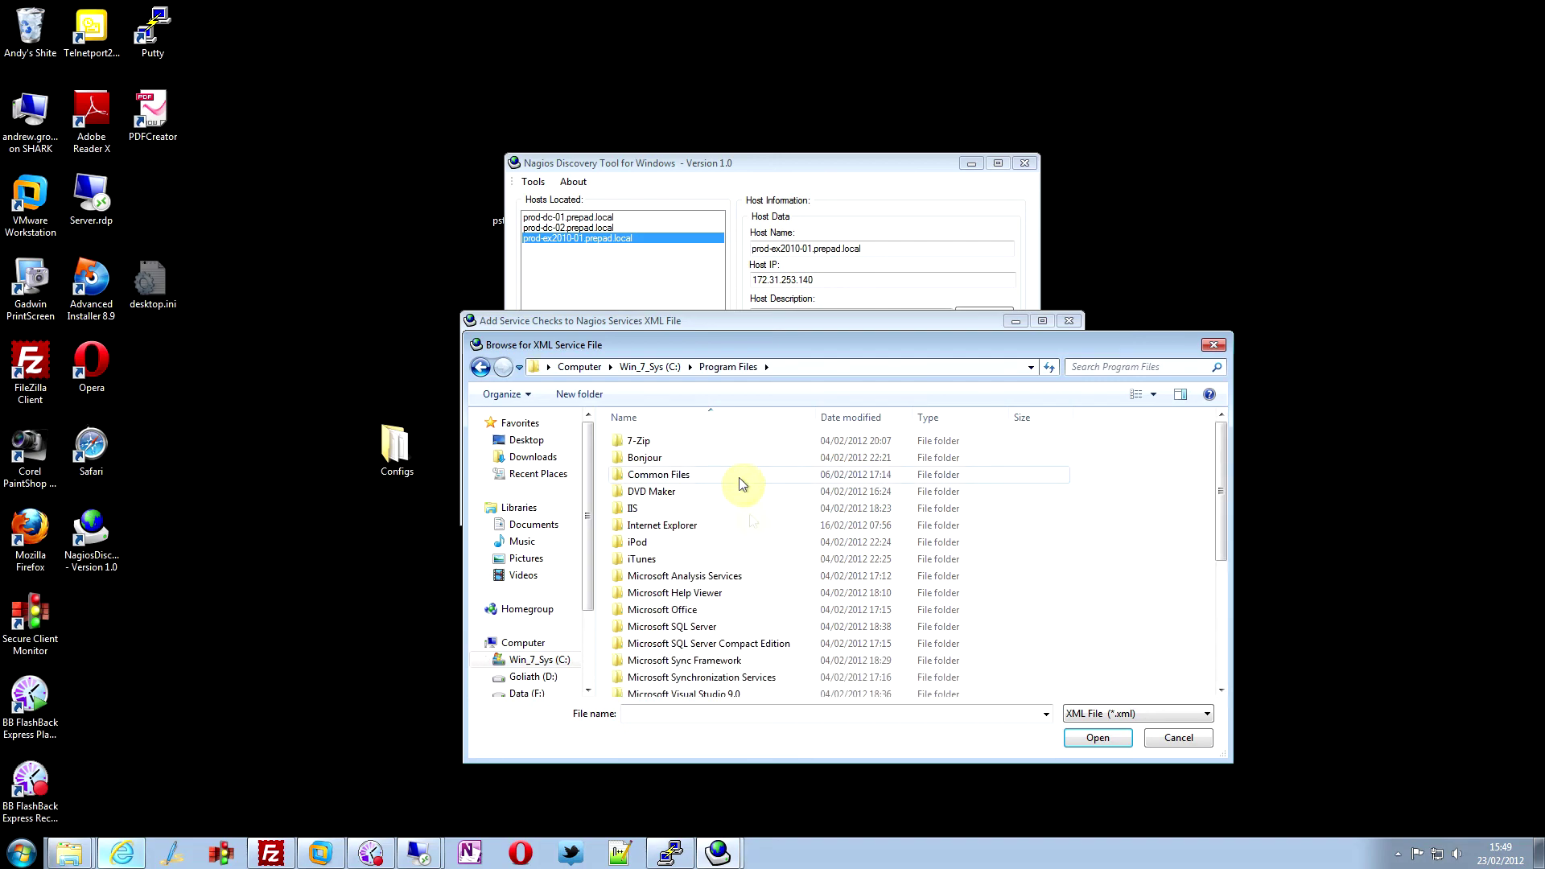
pyautogui.scroll(-2, 751, 531)
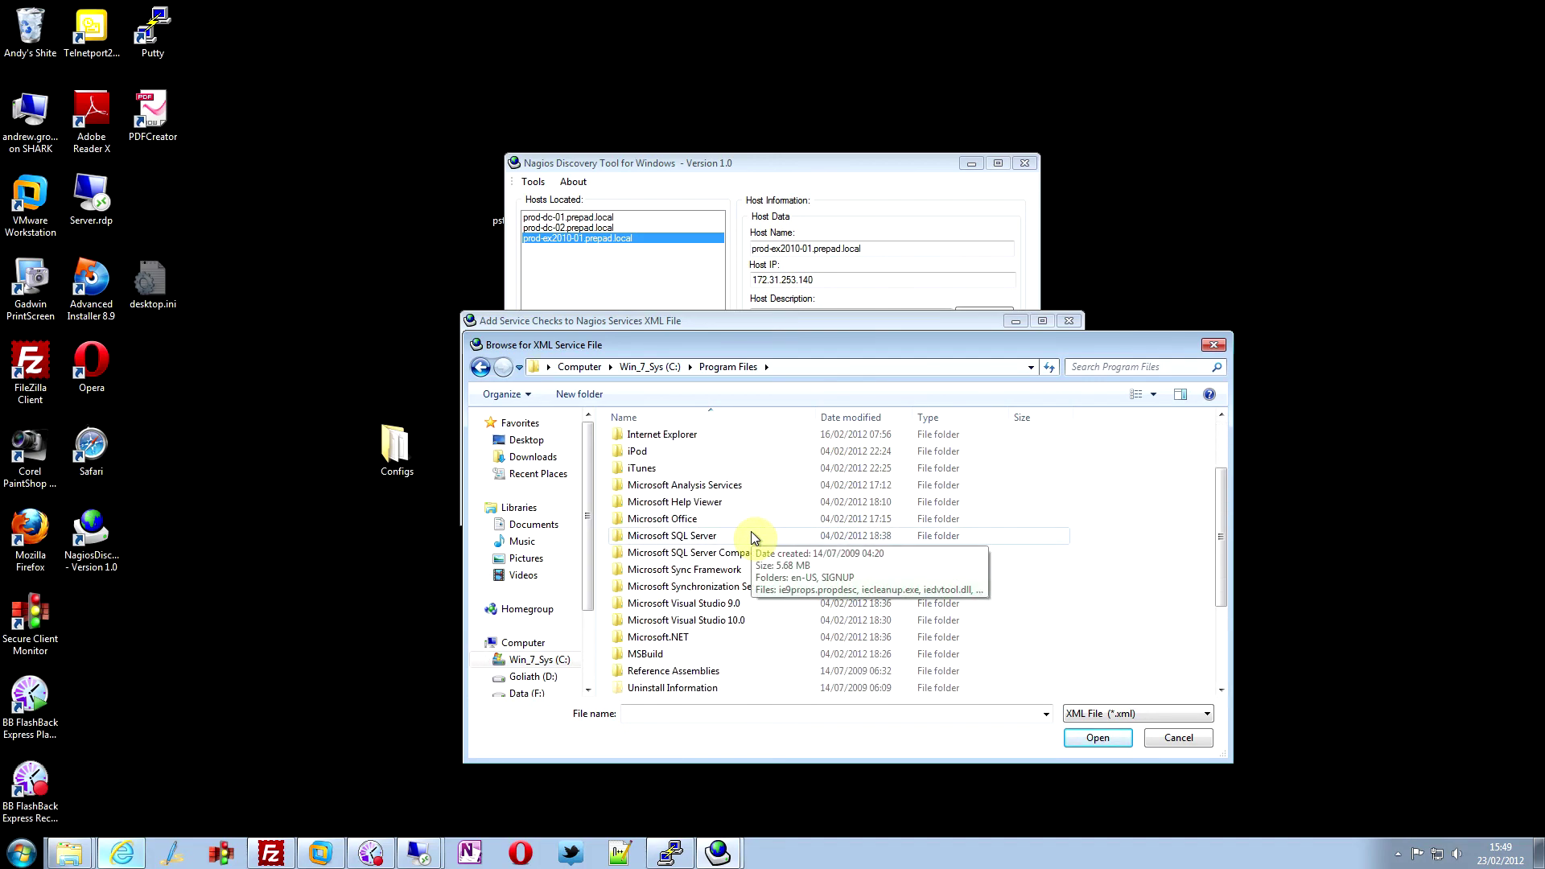
pyautogui.scroll(-1, 755, 538)
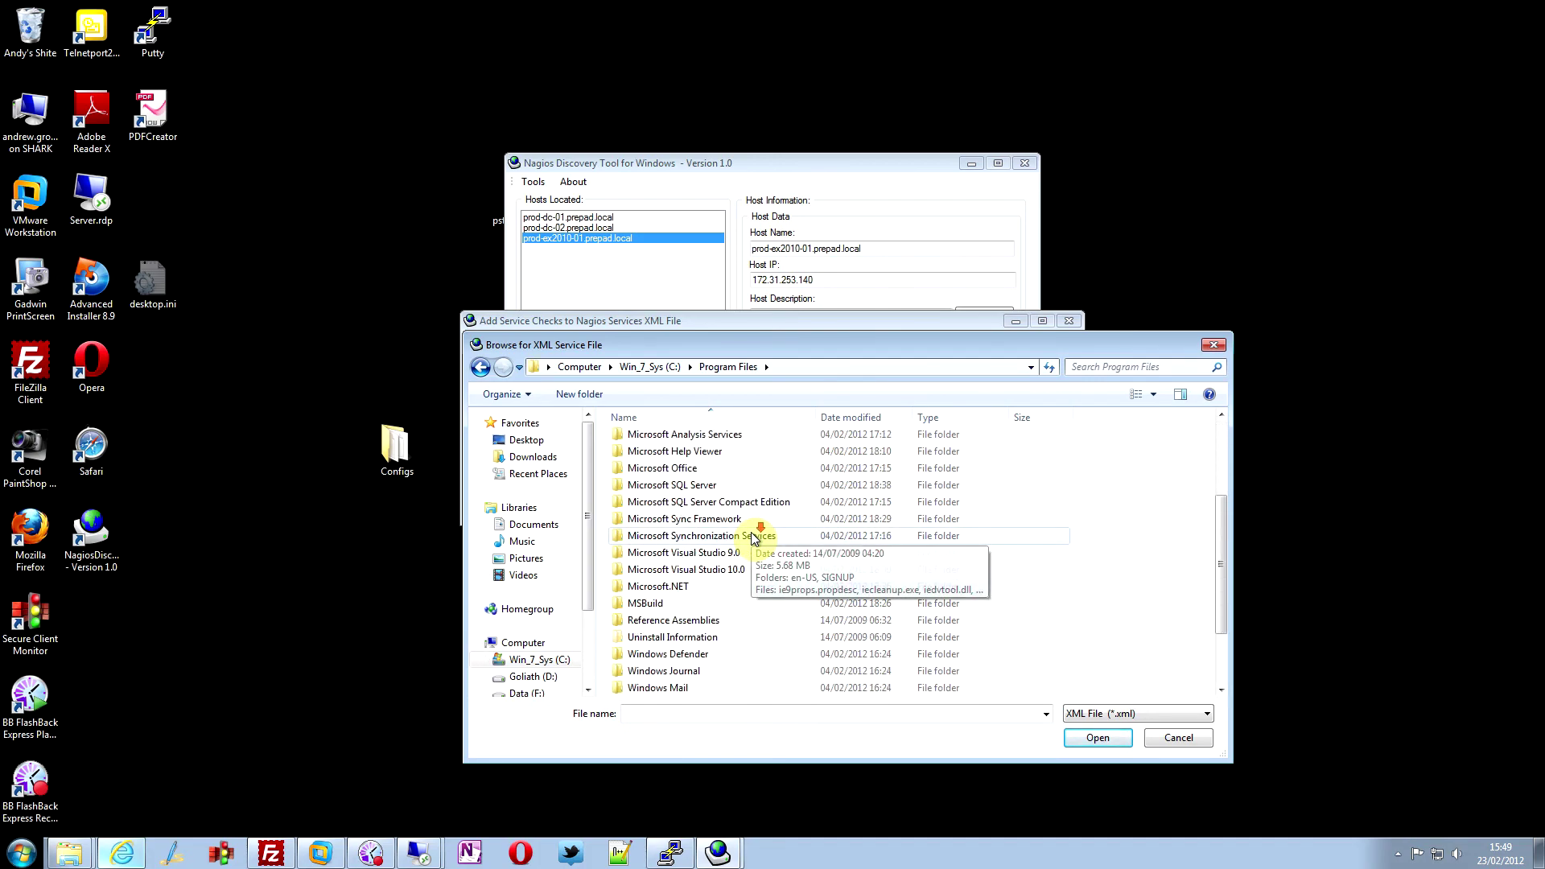
pyautogui.scroll(-1, 755, 537)
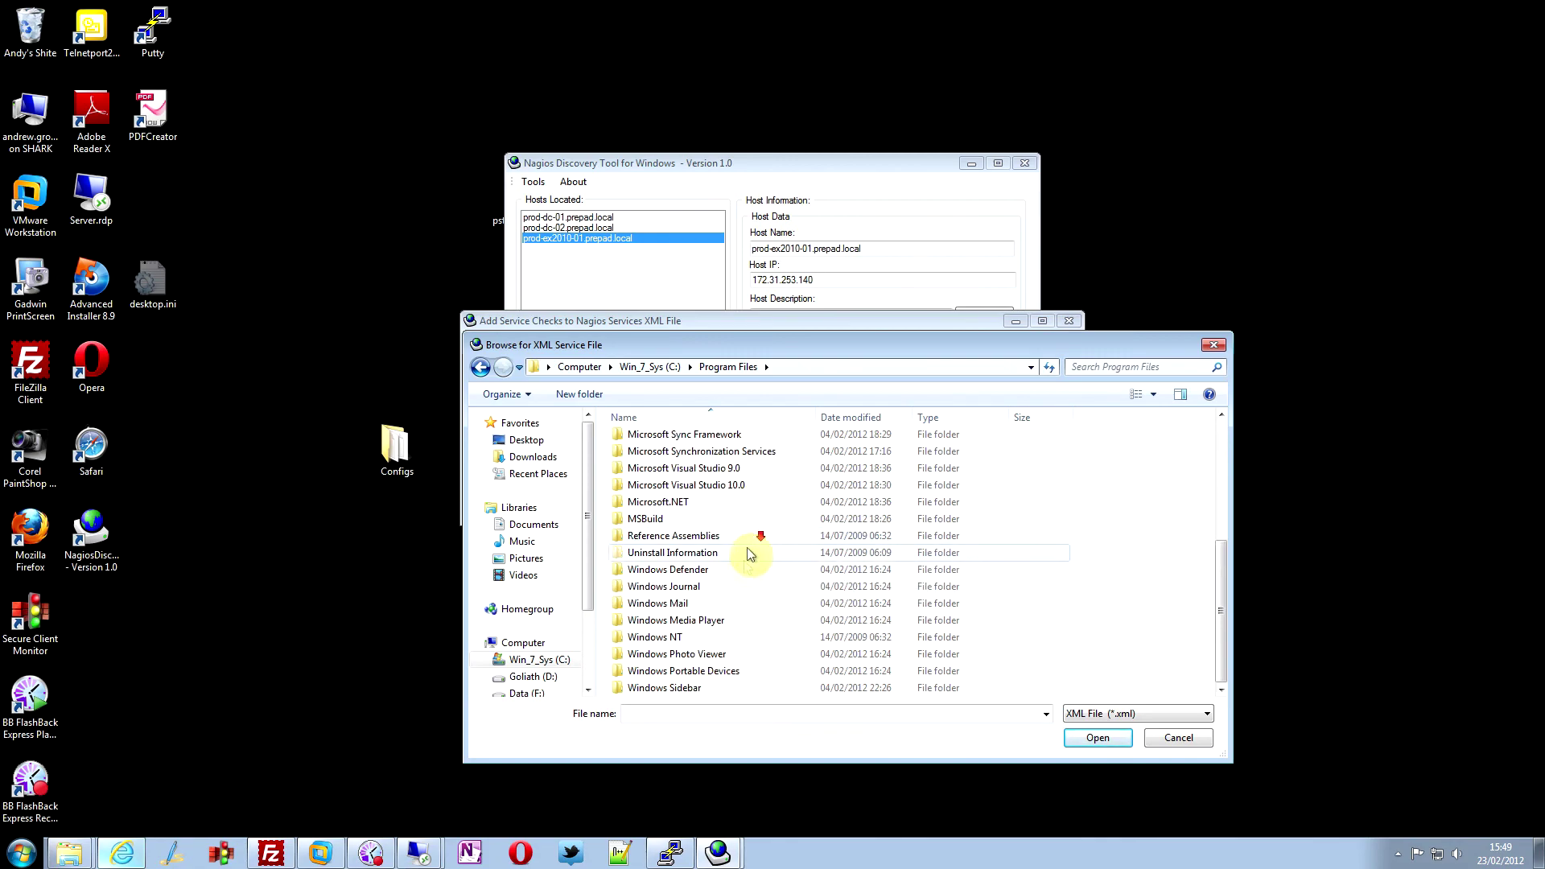
pyautogui.scroll(-1, 744, 573)
pyautogui.scroll(4, 742, 580)
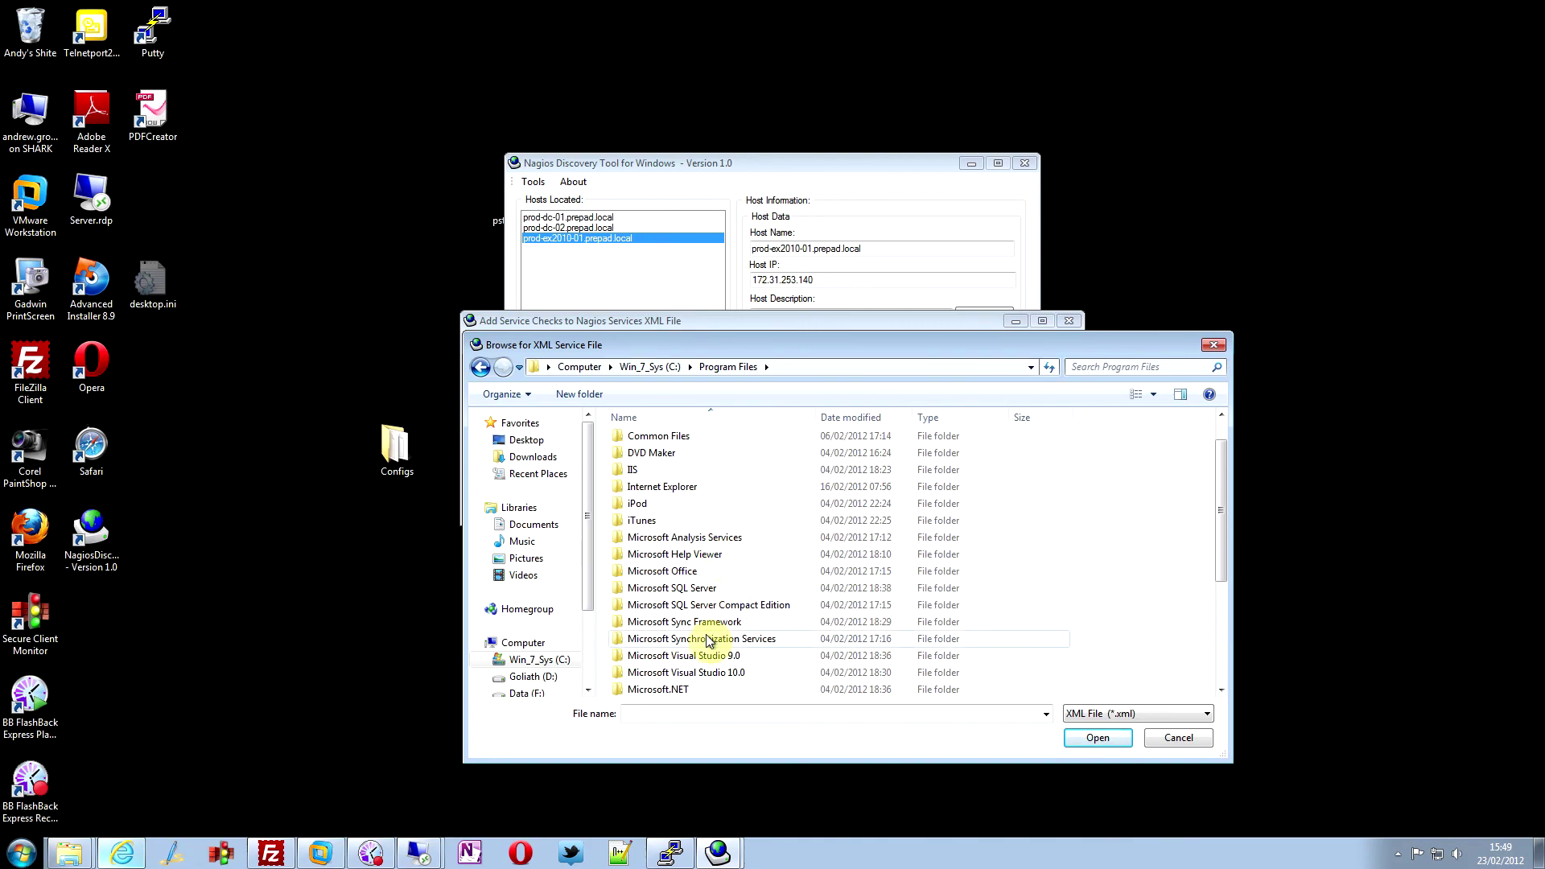
pyautogui.press('BackSpace')
# Step: Load ActiveDirectory_ReplMonitors.xml from the Nagios Discovery Tool for Windows folder in Program Files (x86) into the service check editor
pyautogui.doubleClick(697, 545)
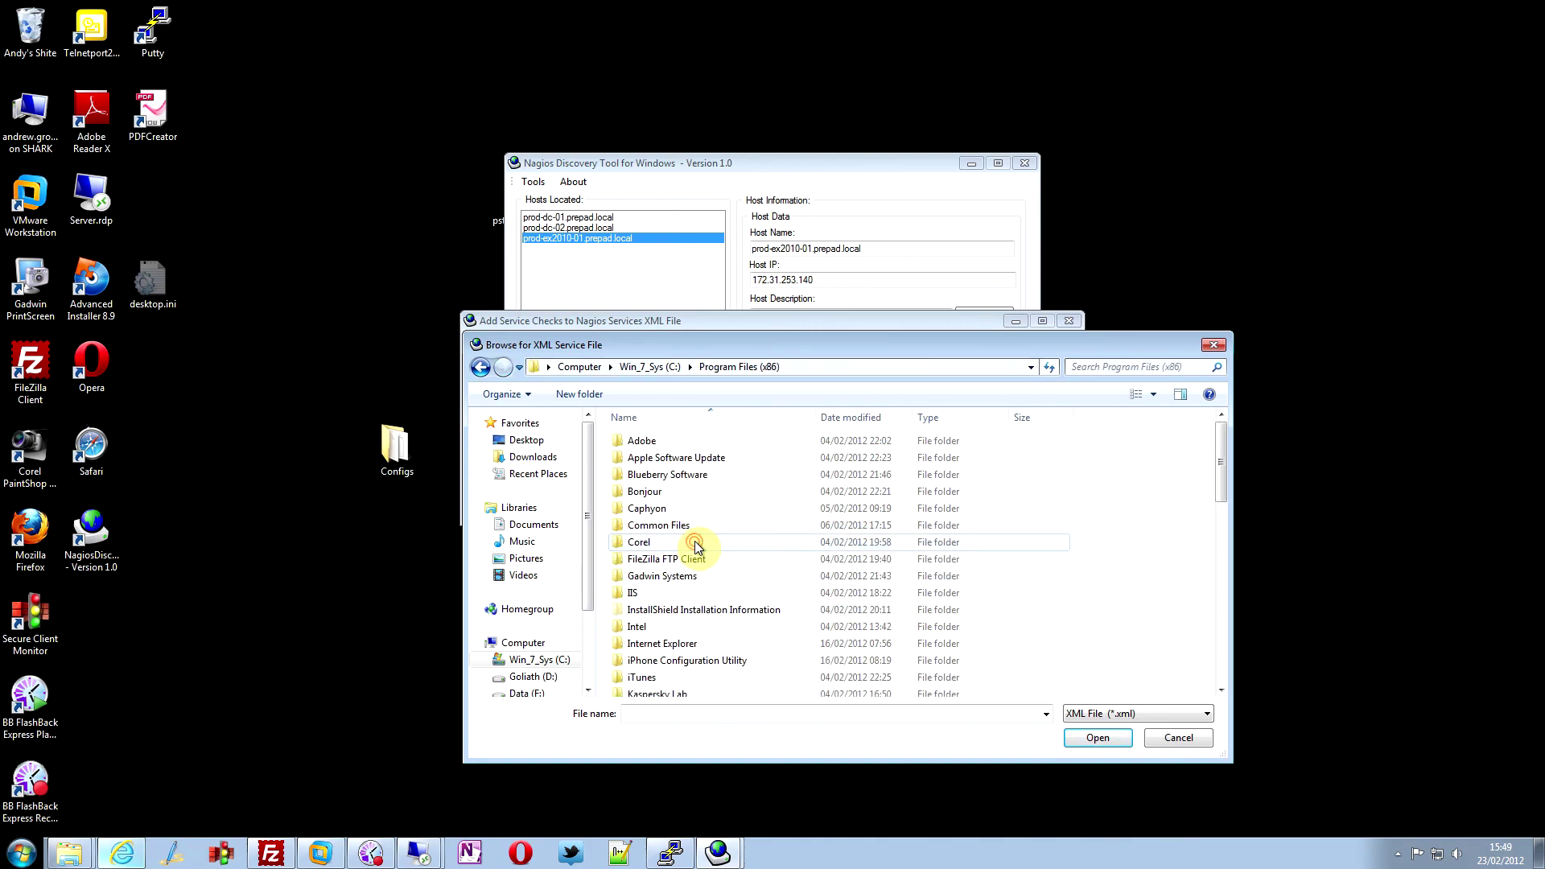
pyautogui.scroll(-2, 584, 579)
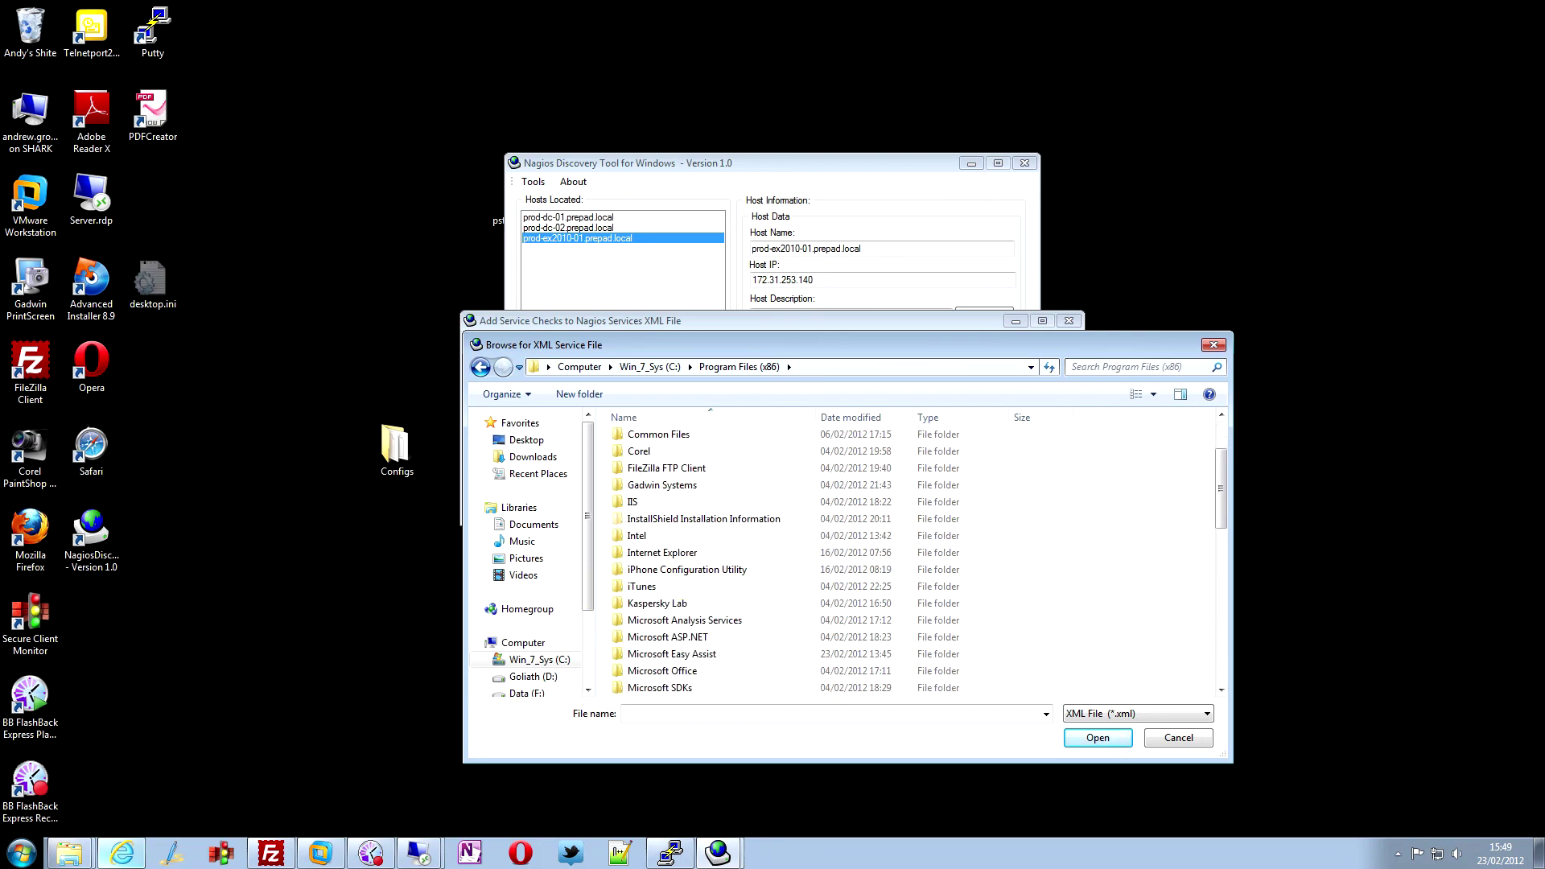
pyautogui.click(643, 604)
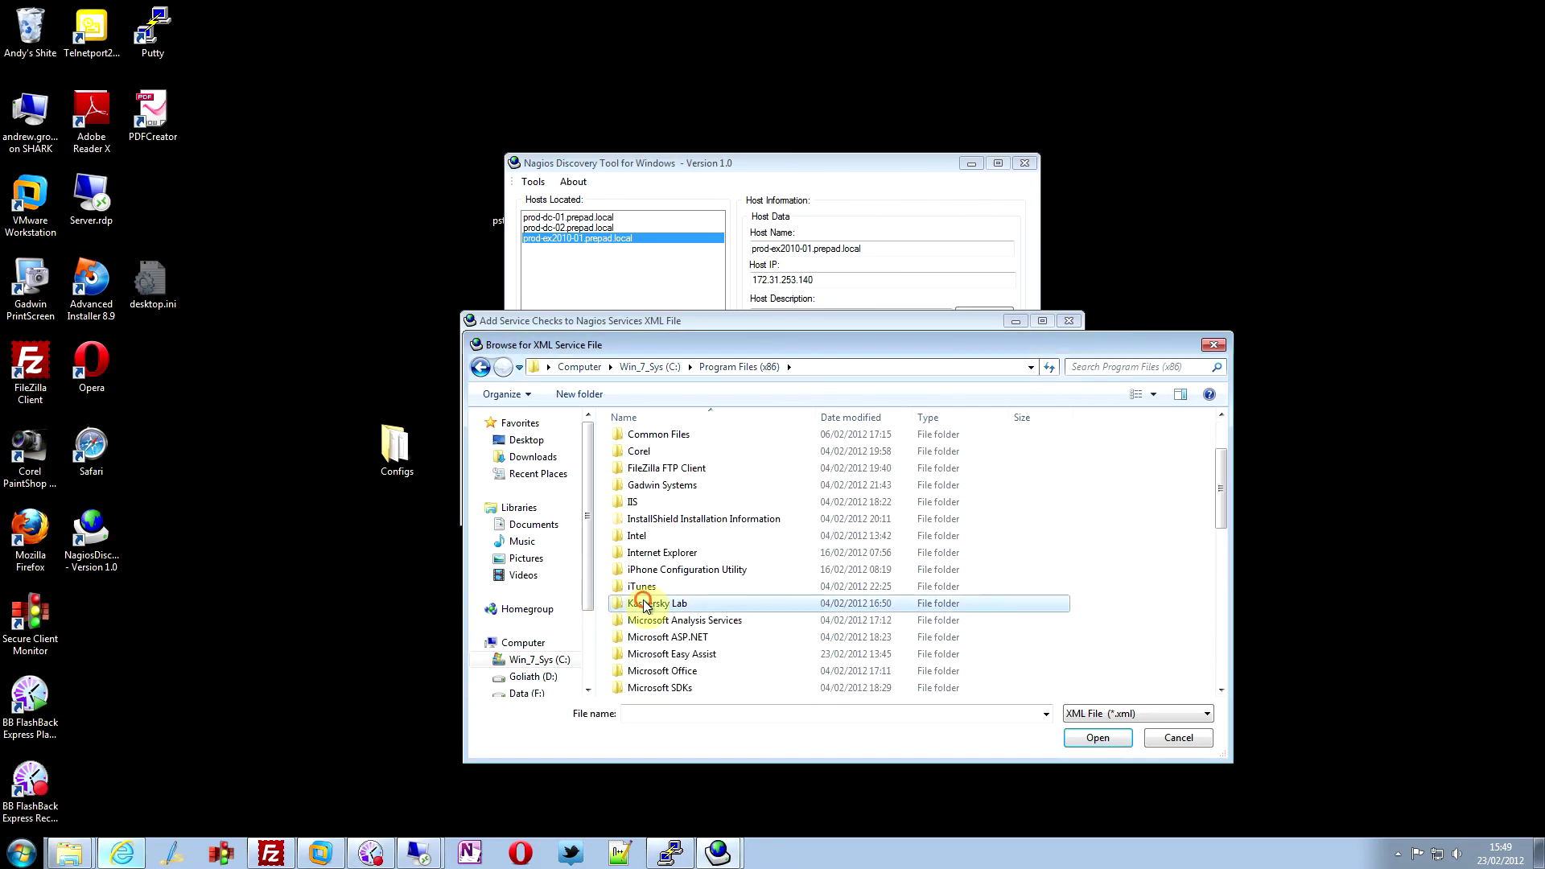
pyautogui.scroll(-5, 735, 507)
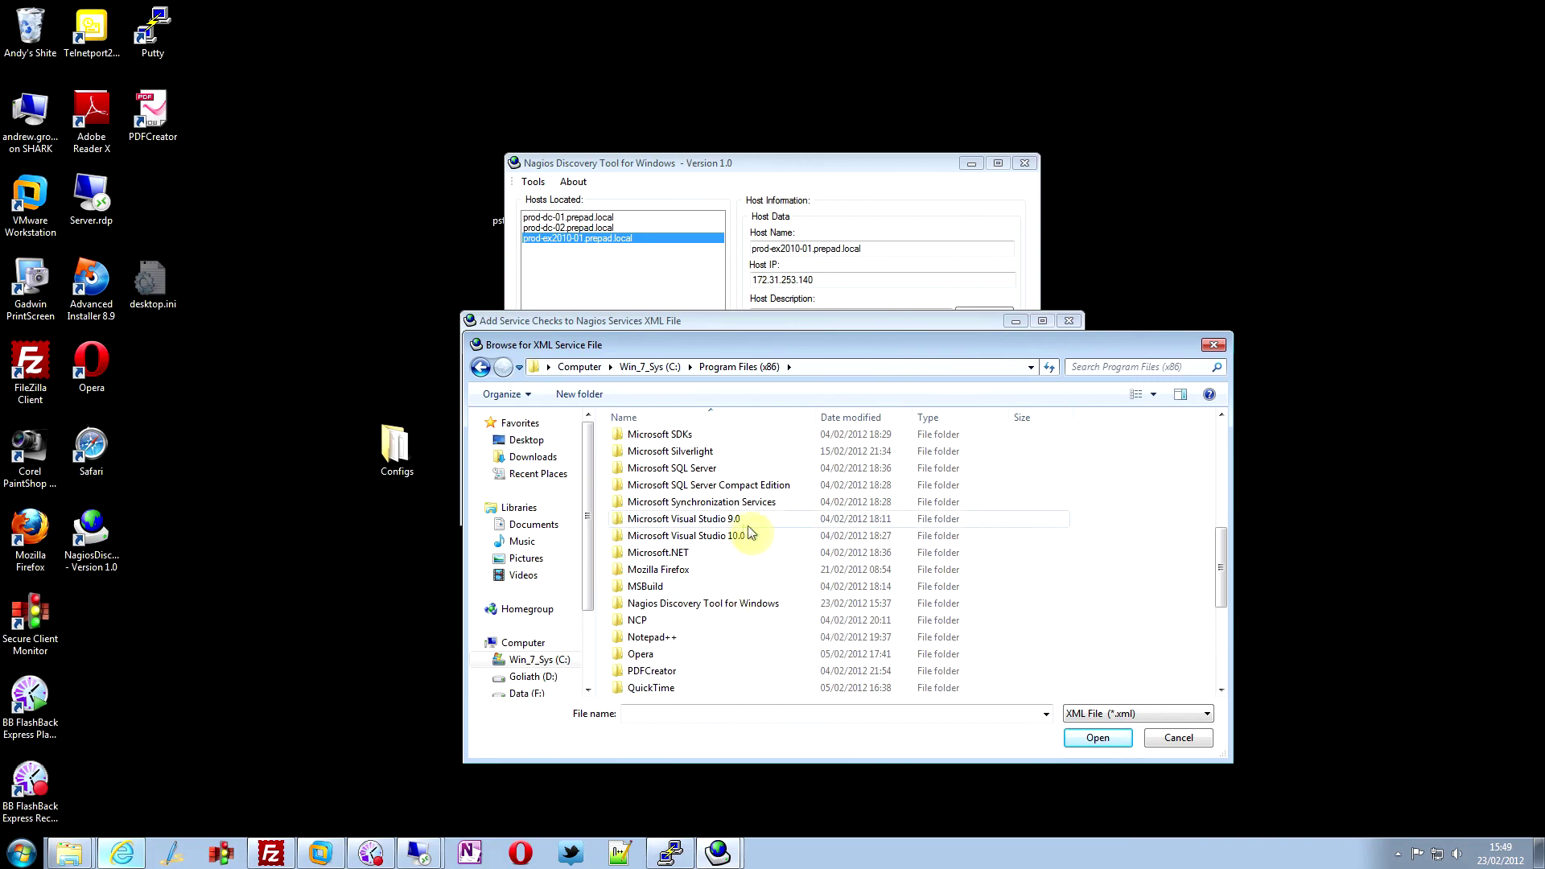
pyautogui.doubleClick(724, 604)
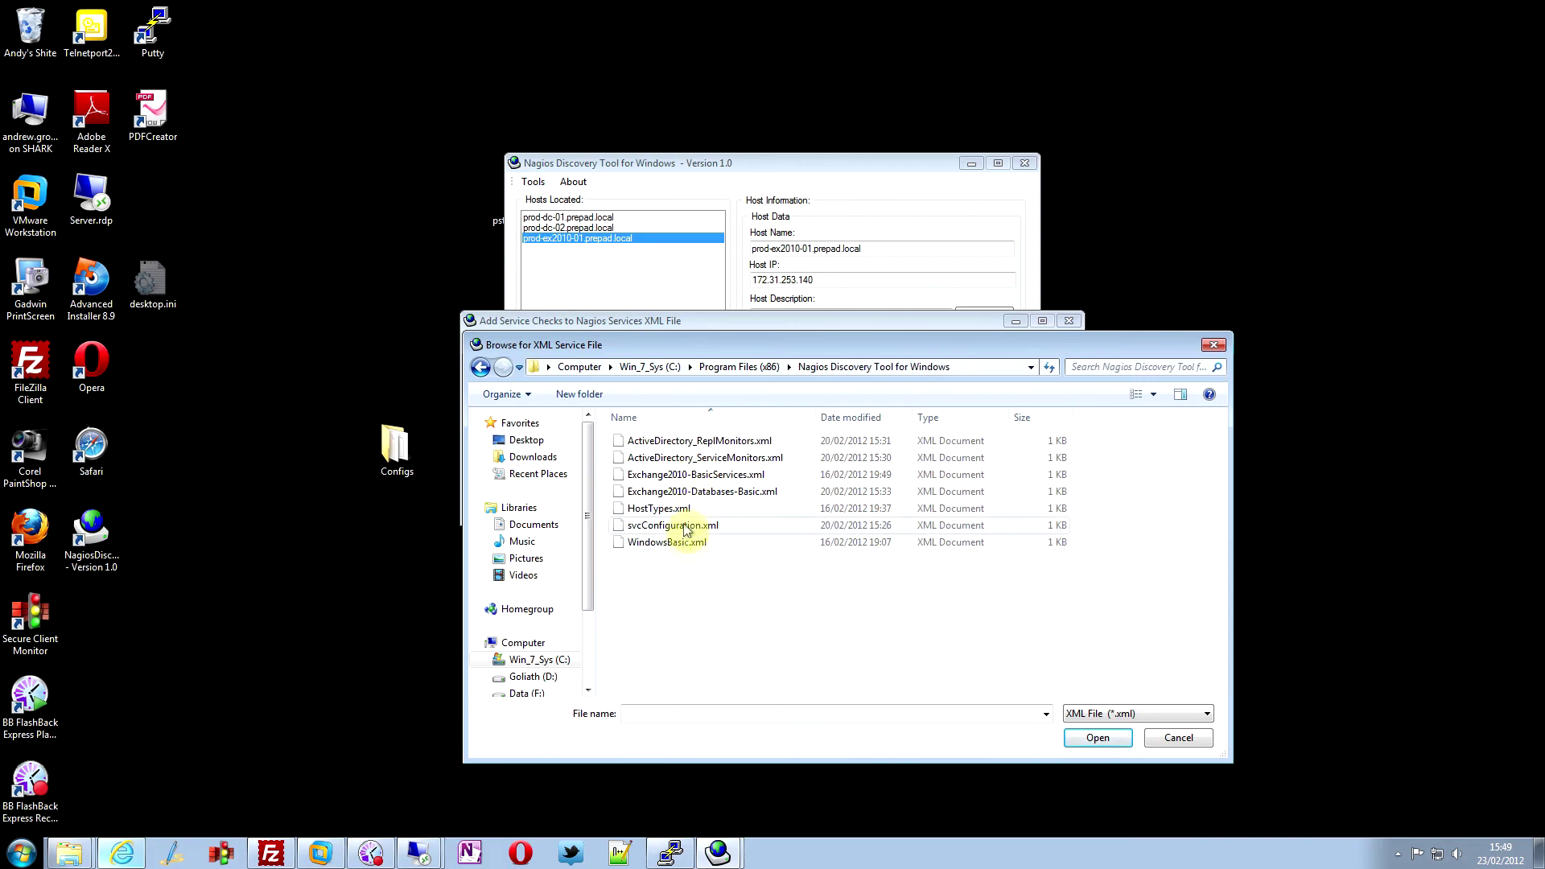
pyautogui.doubleClick(735, 440)
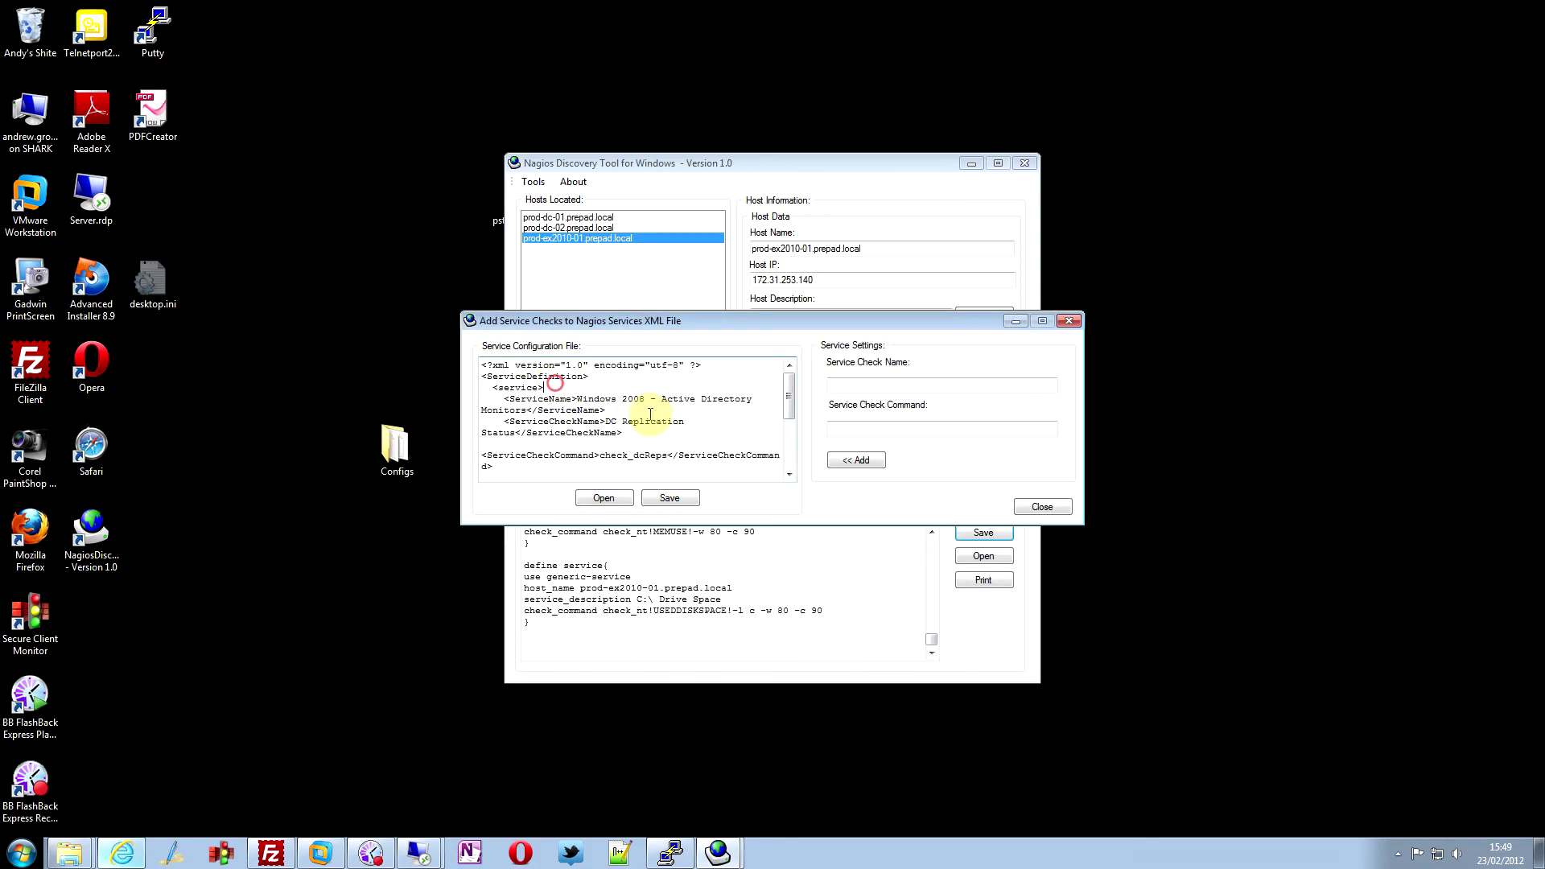
# Step: Review the loaded XML's service name, check command and command line definitions, then close the service check editor without changes
pyautogui.scroll(-5, 653, 418)
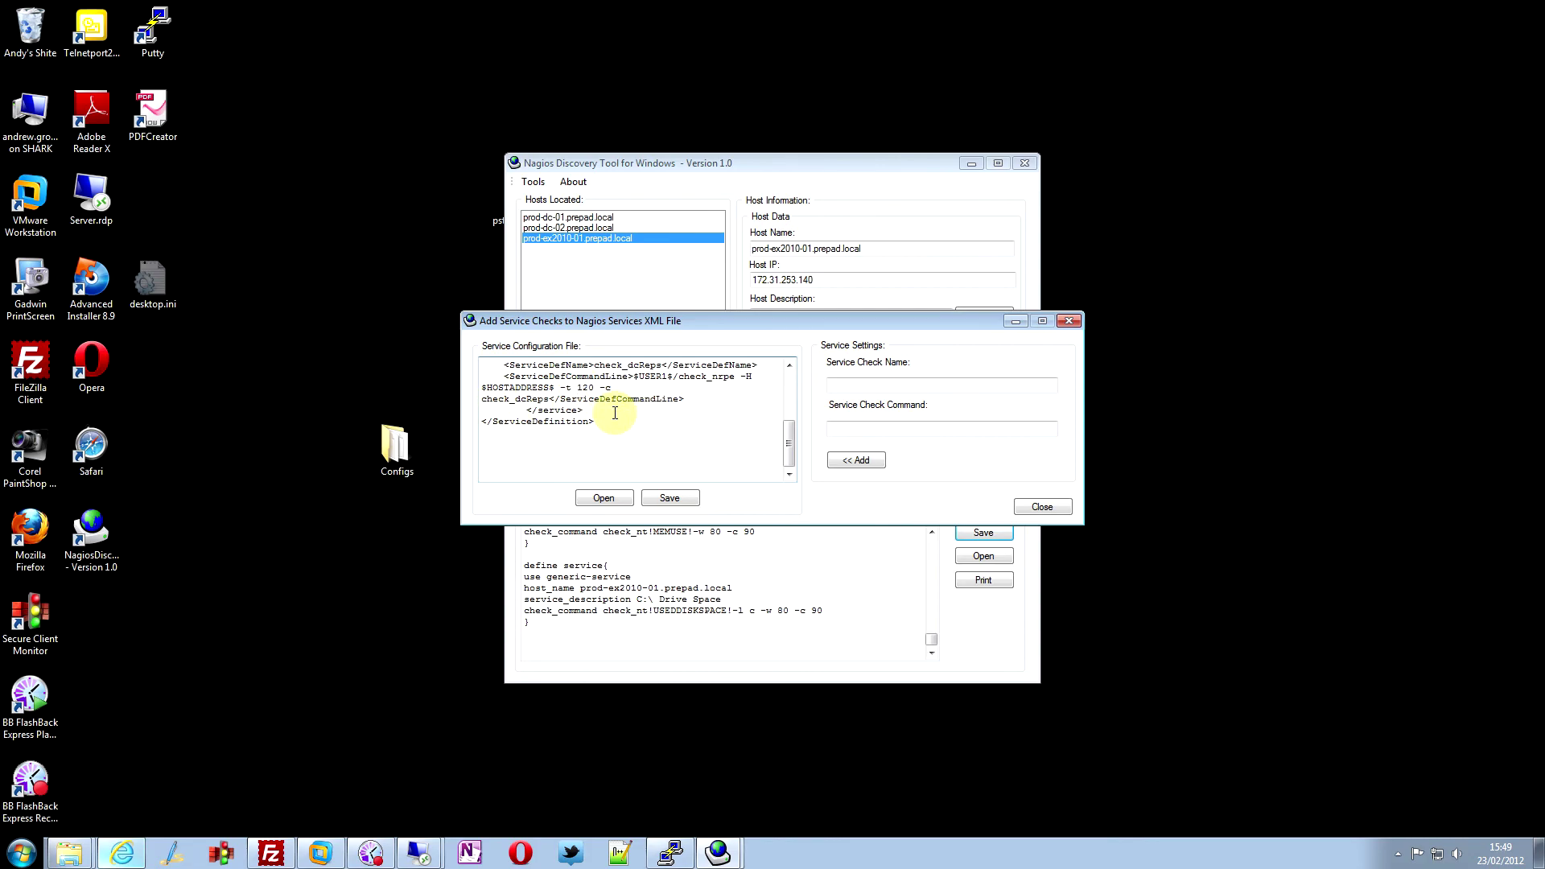
pyautogui.scroll(5, 623, 417)
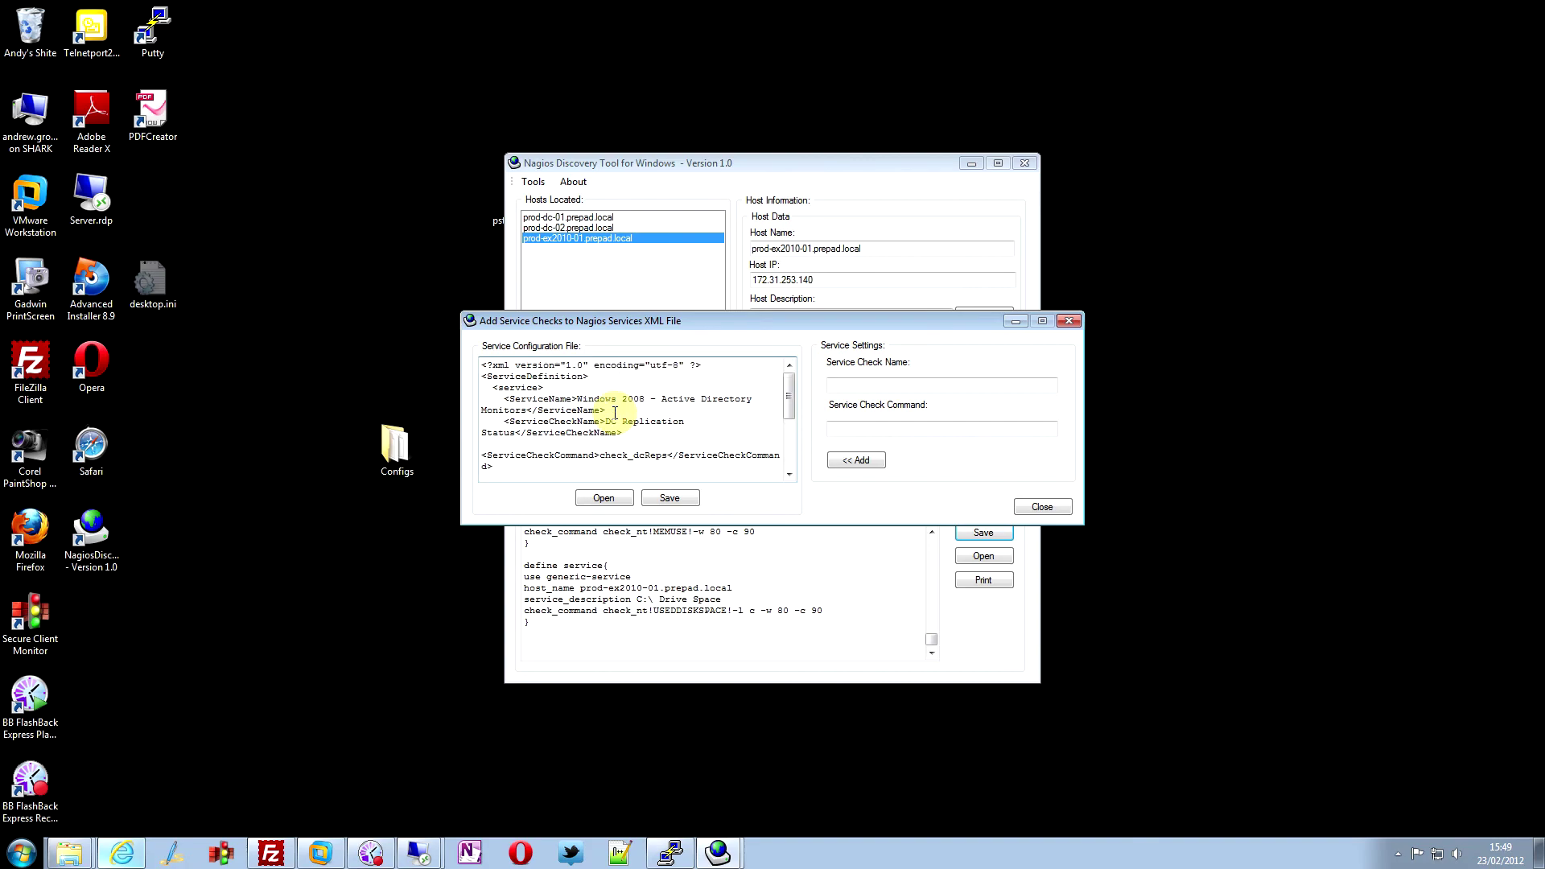
pyautogui.scroll(-5, 615, 412)
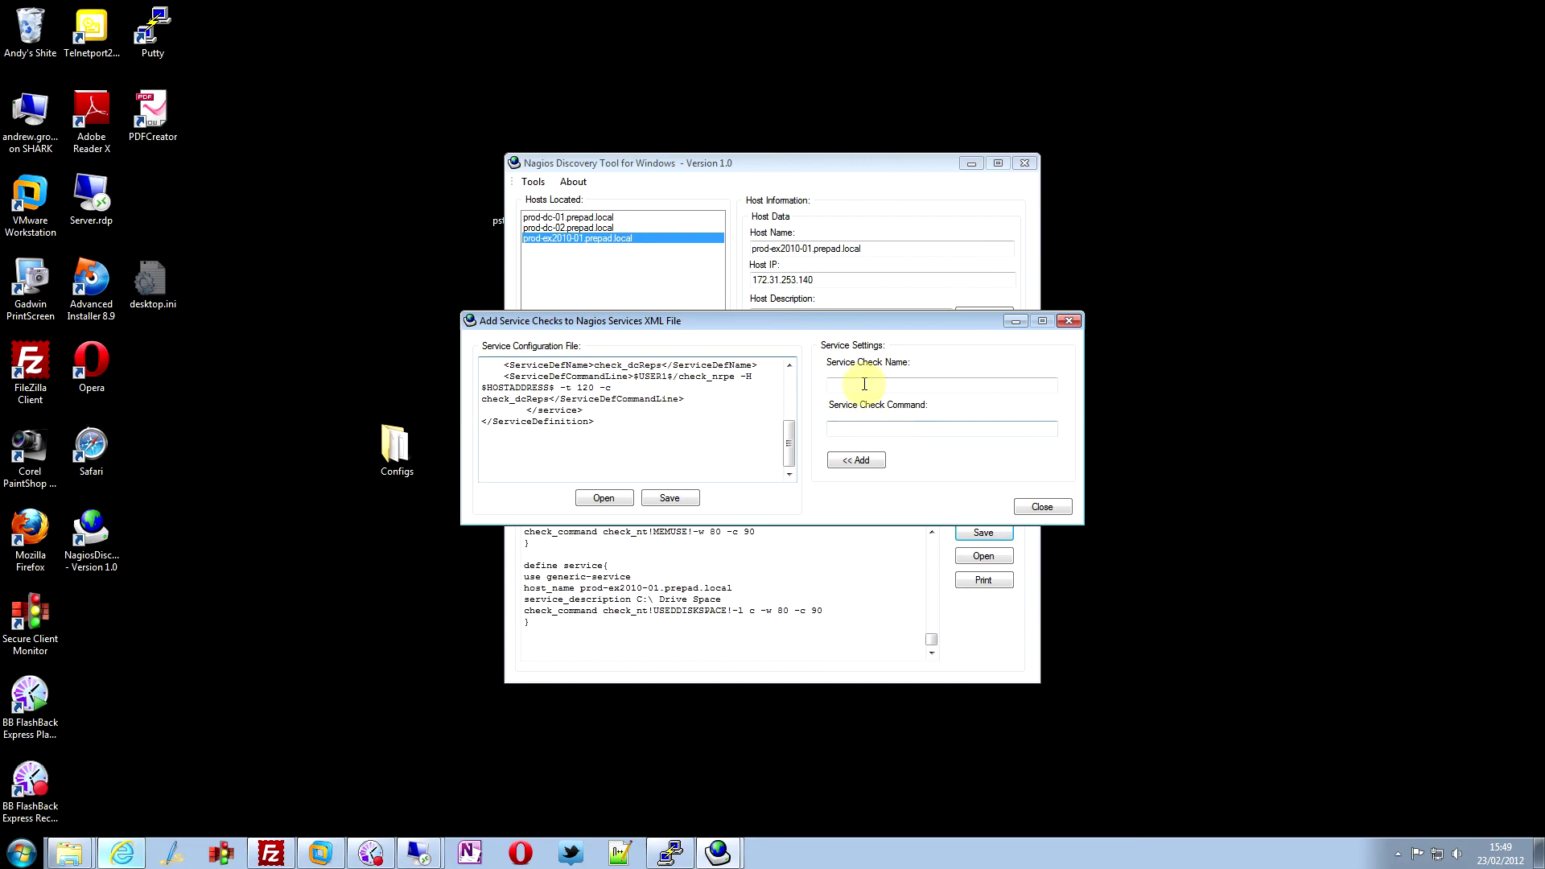
pyautogui.click(1043, 507)
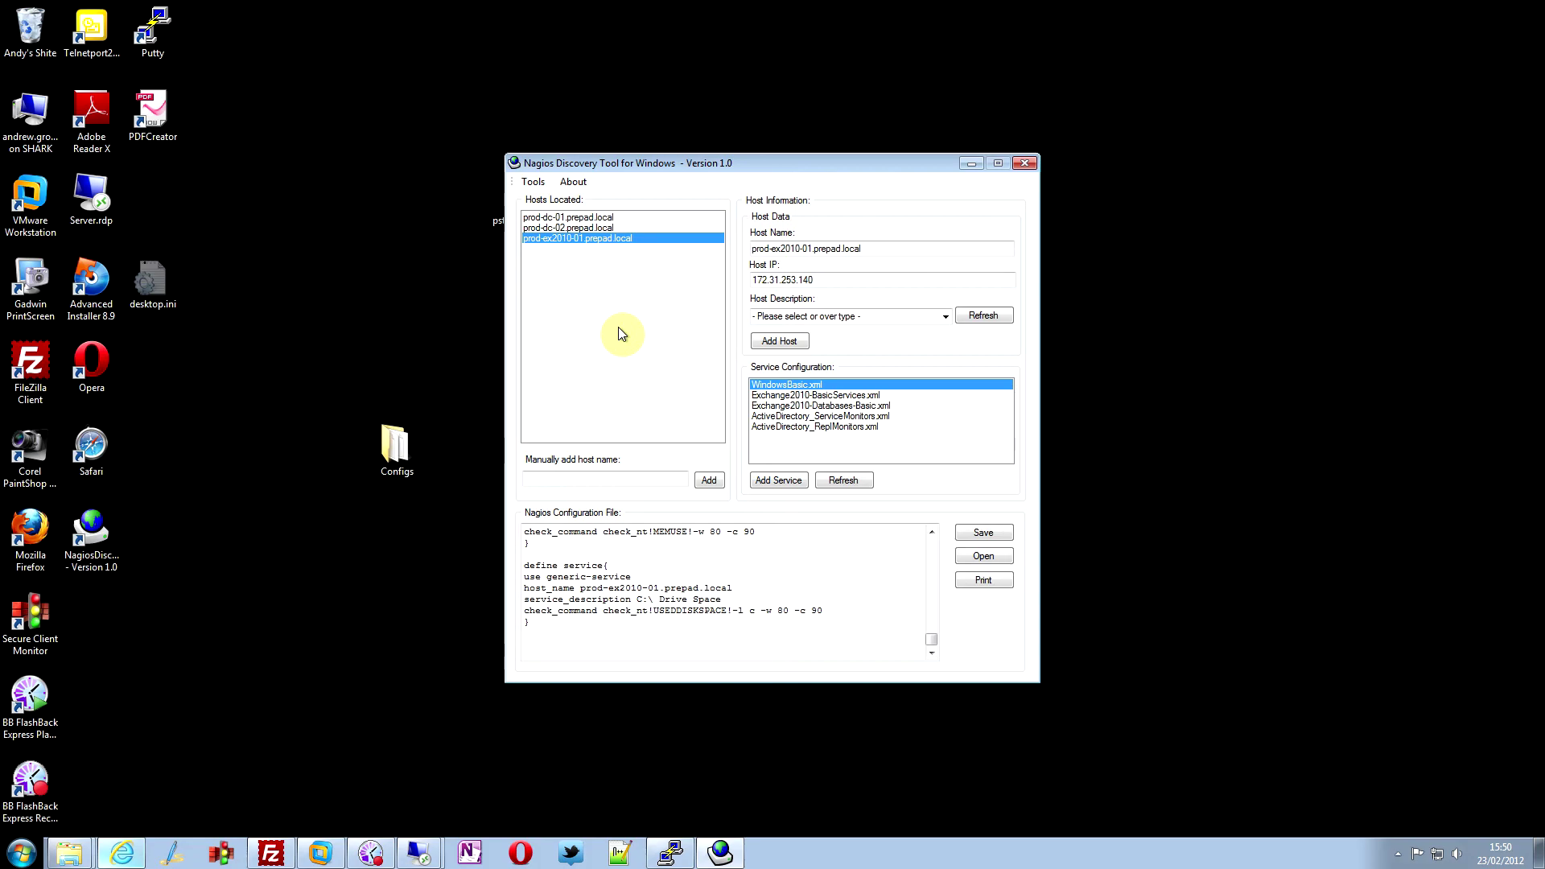
# Step: View the Discovery Tool's version and release history information, then close it
pyautogui.click(576, 180)
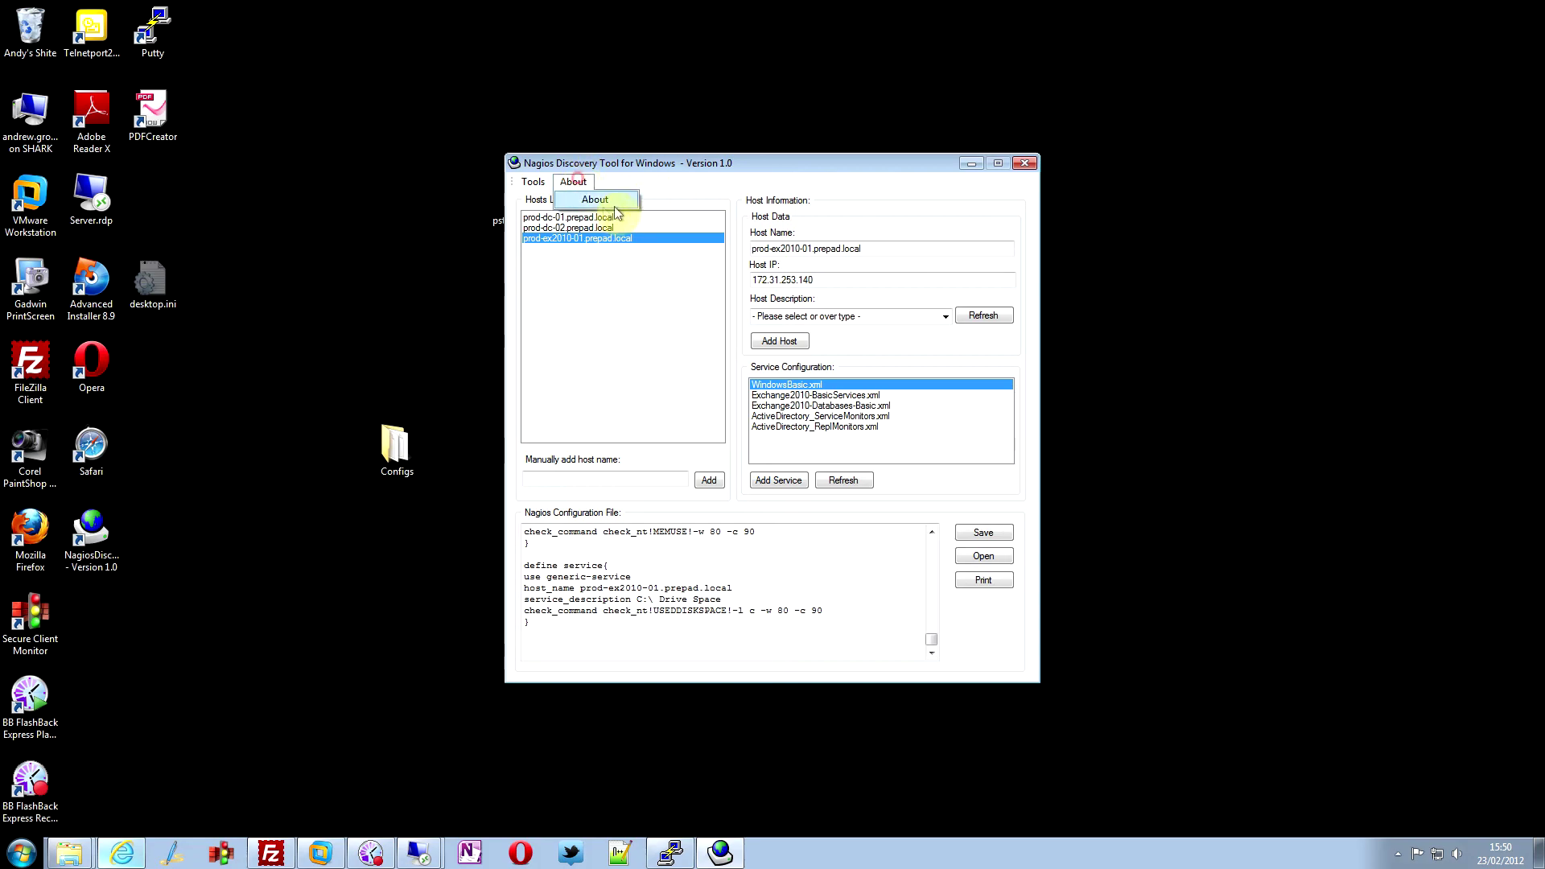
pyautogui.click(597, 200)
pyautogui.click(873, 509)
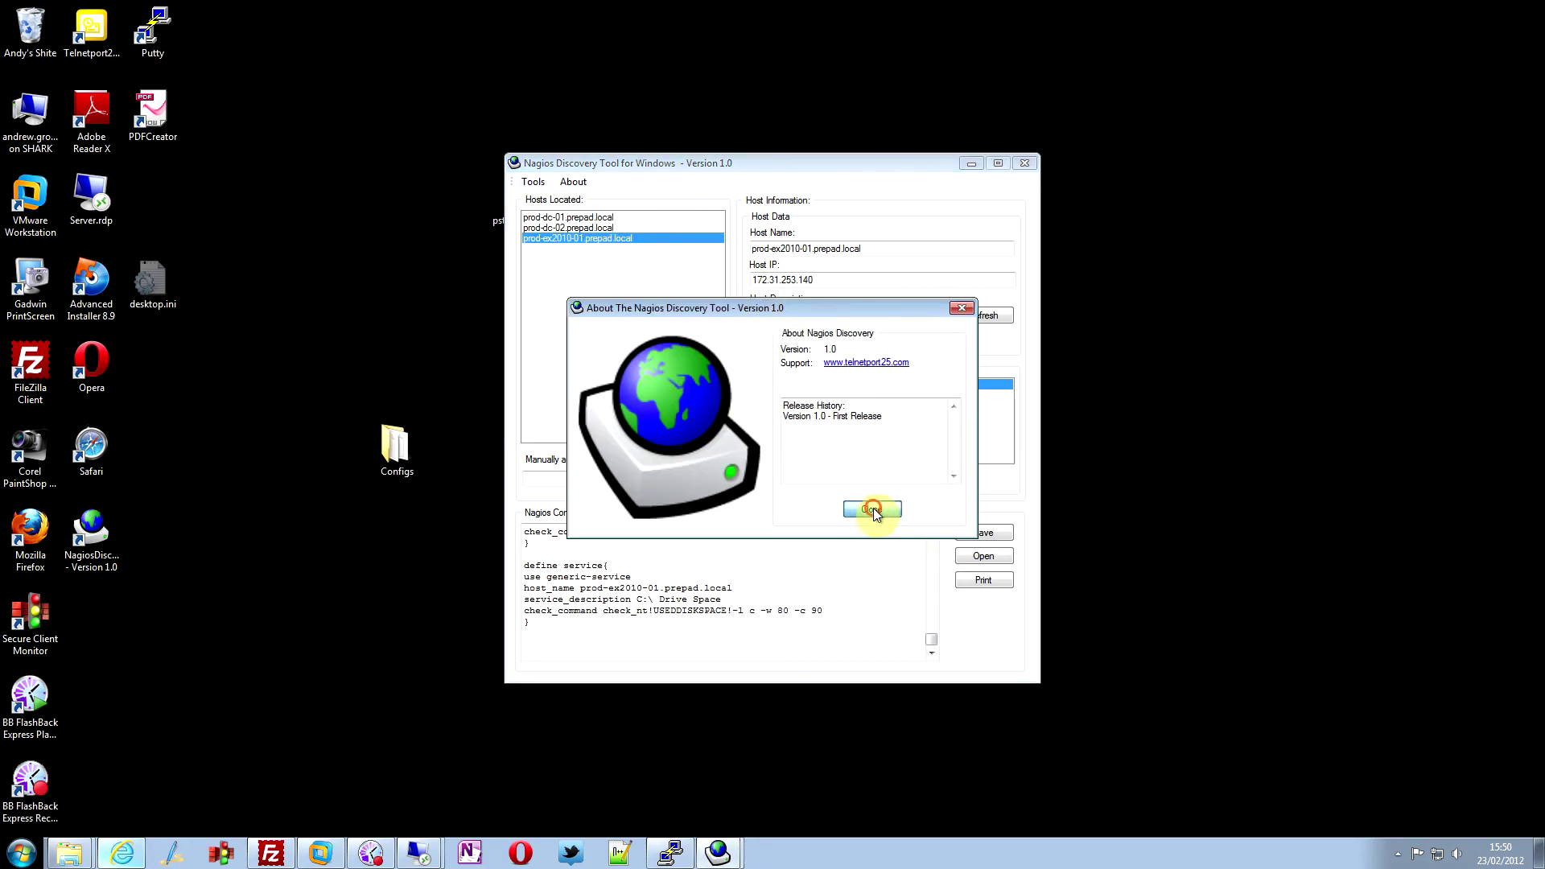
pyautogui.click(532, 182)
pyautogui.click(616, 264)
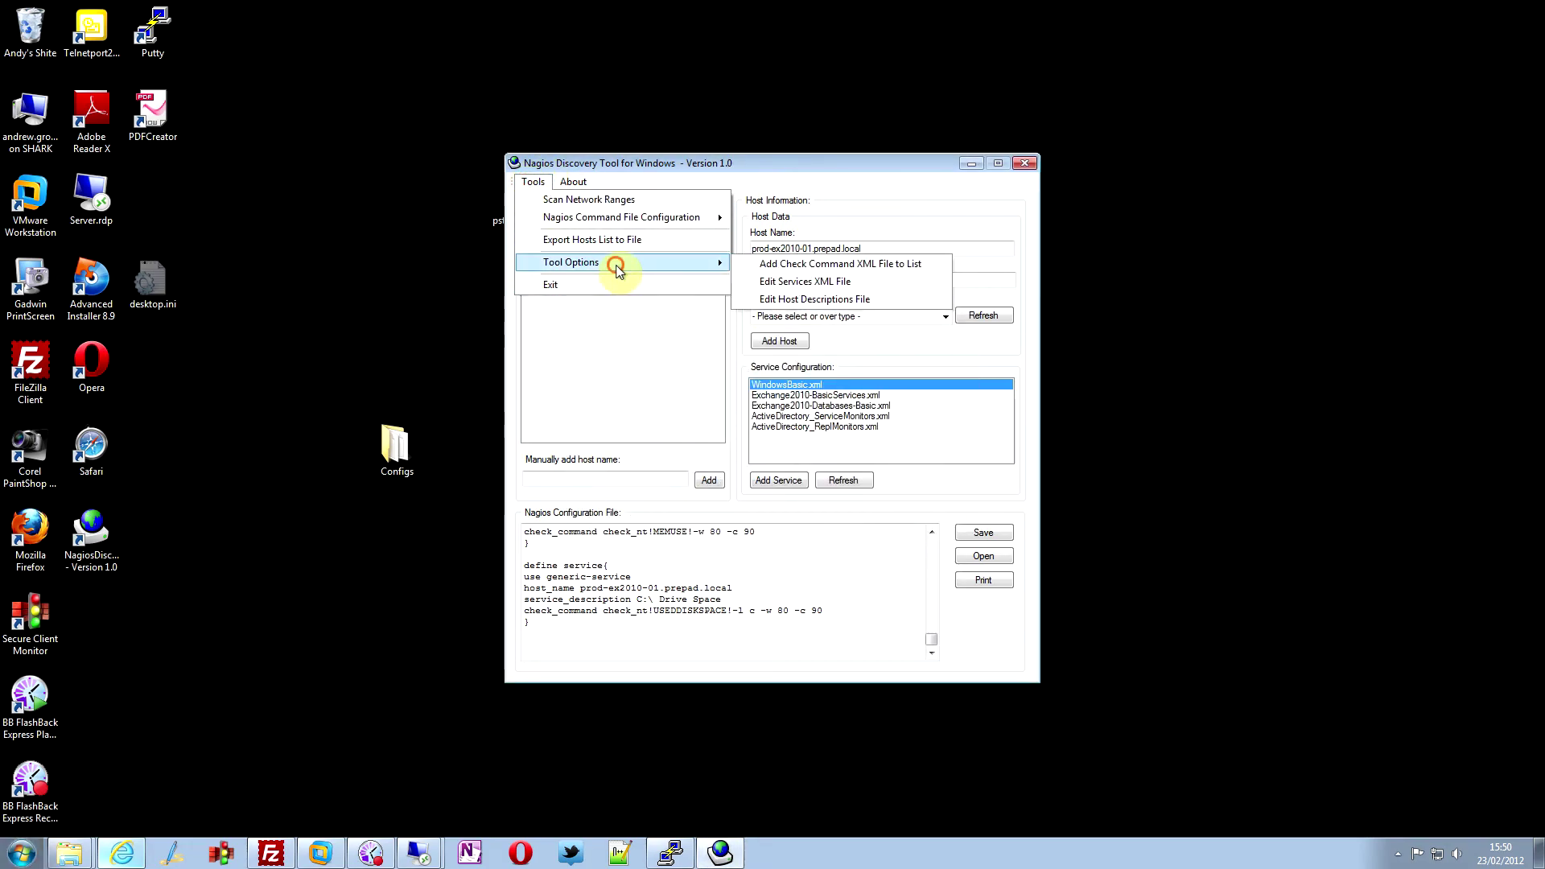
pyautogui.click(908, 162)
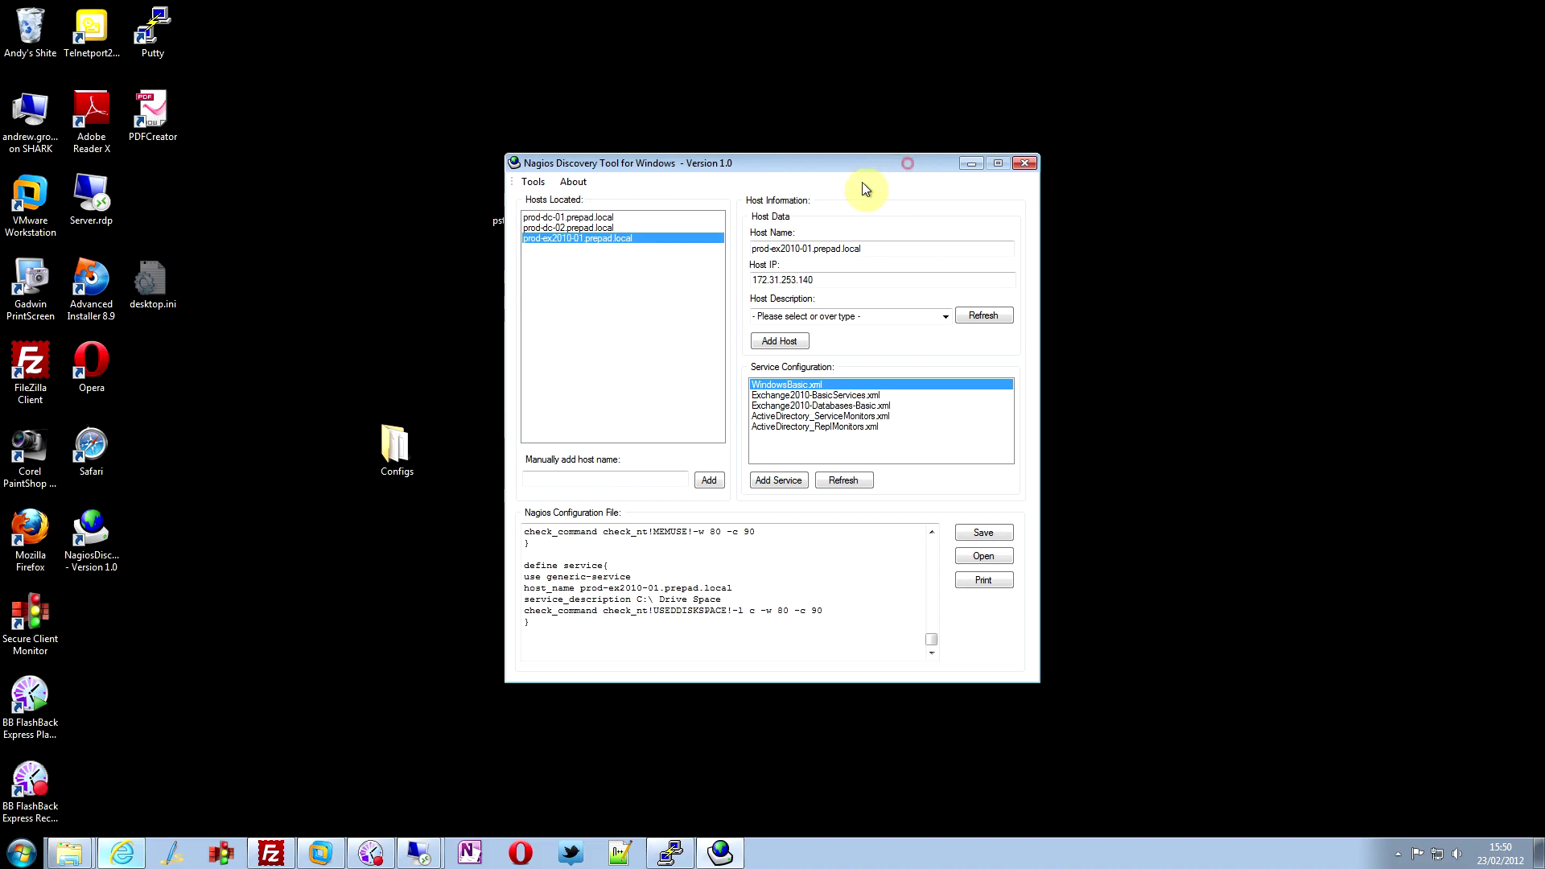